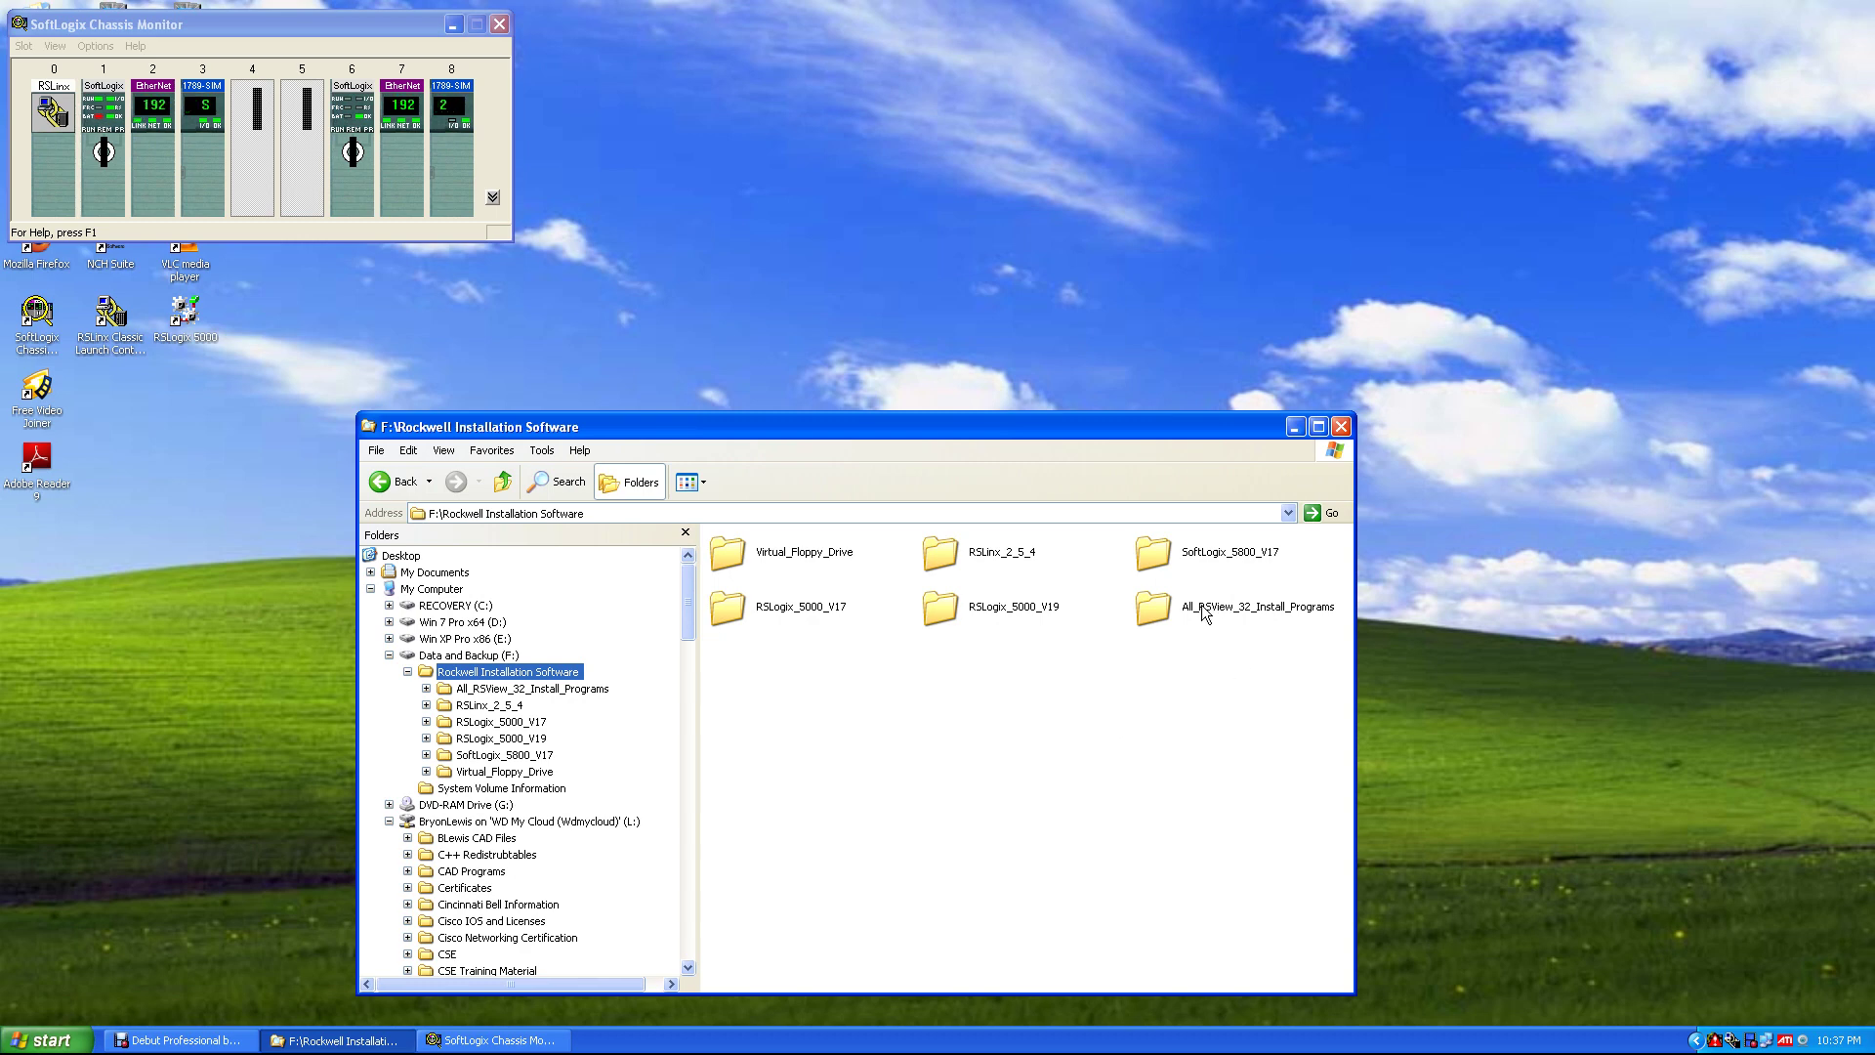
Copy the activation number from READ ME Activation Instructions.txt in All_RSView_32_Install_Programs\RSView32 Works 100 v7.40.00.
{"action": "double_click", "coordinate": [1260, 607]}
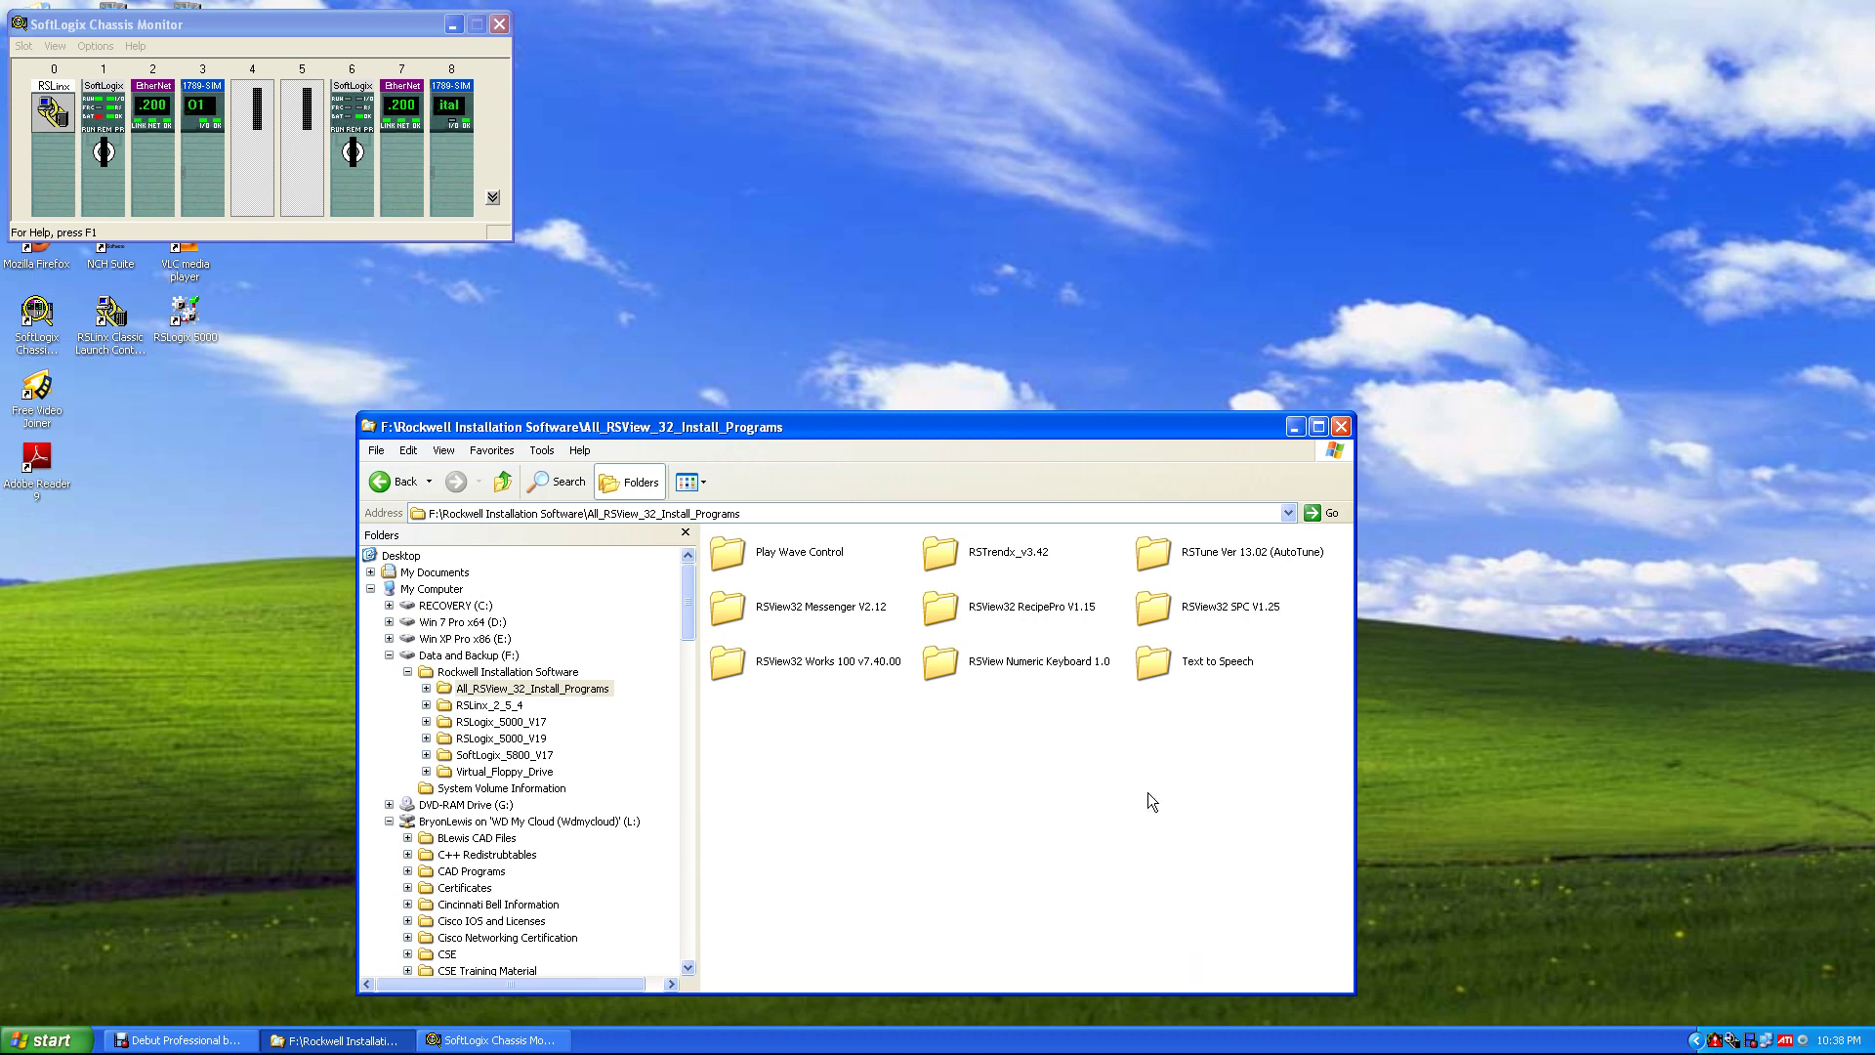
{"action": "left_click", "coordinate": [818, 664]}
{"action": "double_click", "coordinate": [819, 664]}
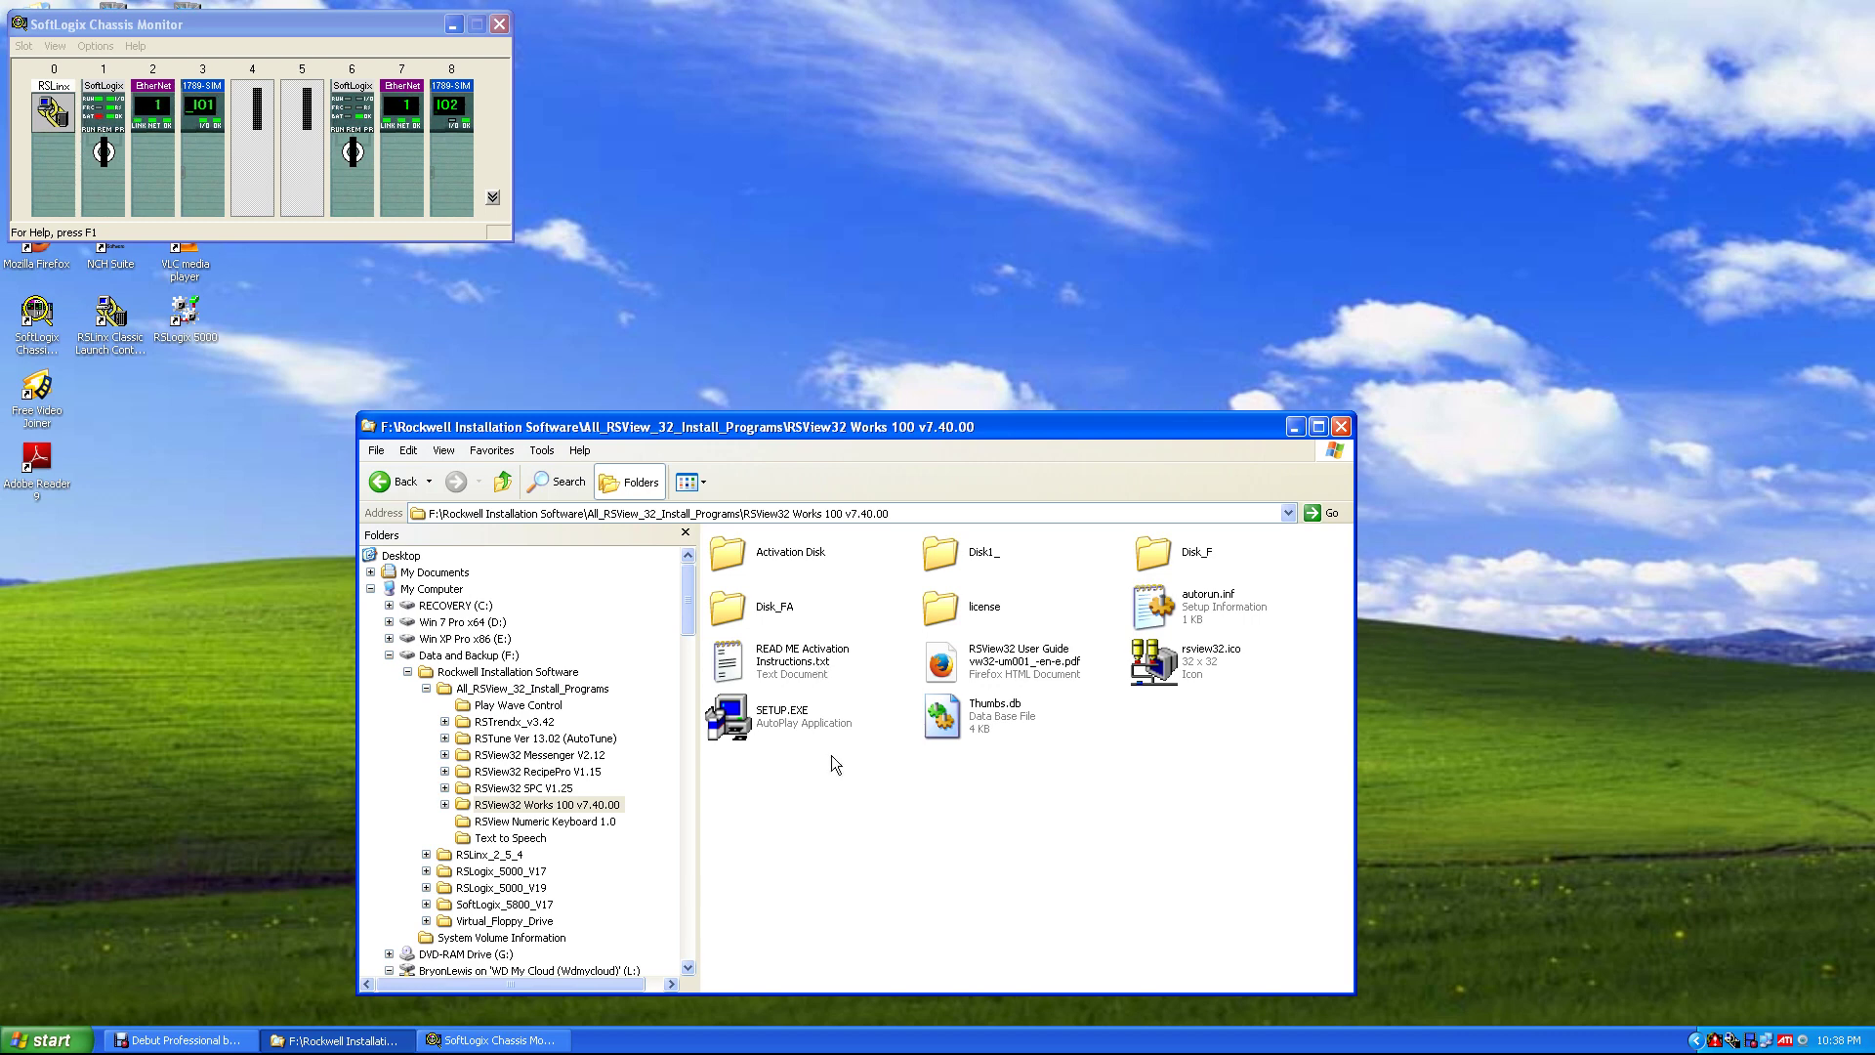
{"action": "double_click", "coordinate": [792, 659]}
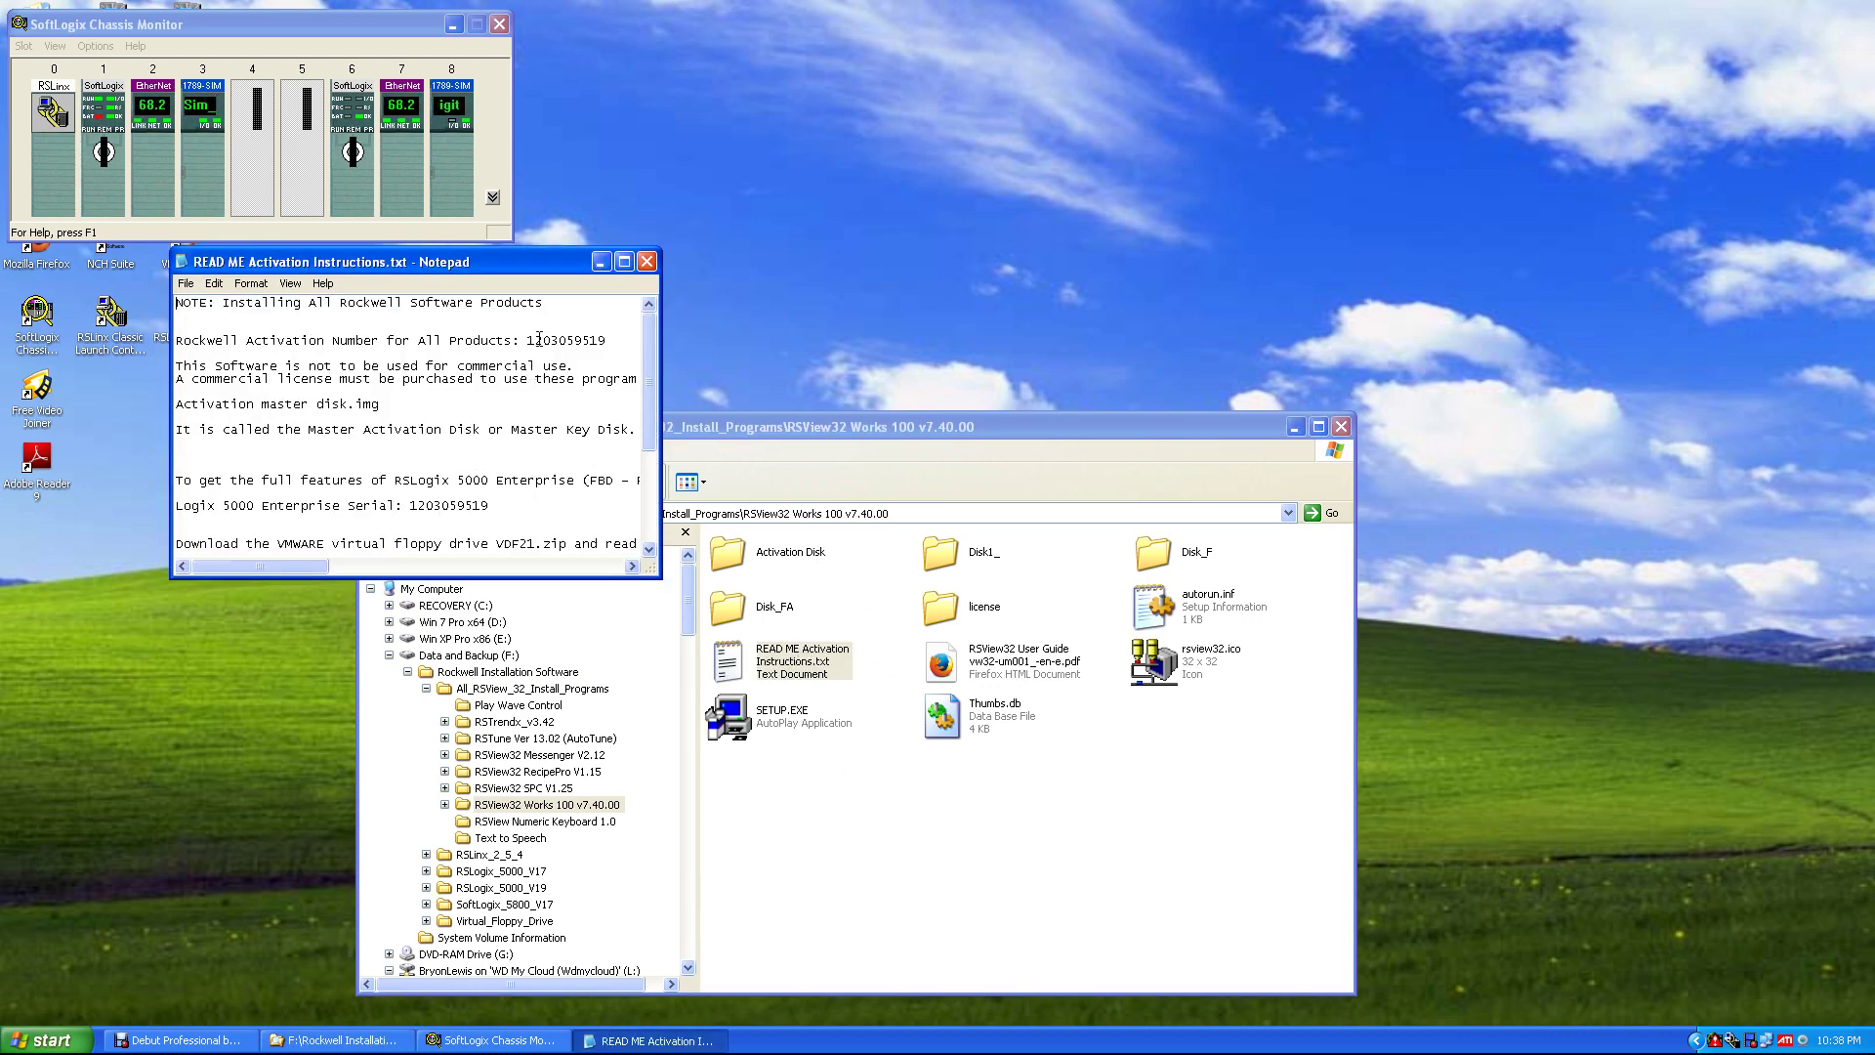
{"action": "left_click_drag", "start_coordinate": [529, 339], "coordinate": [603, 356]}
{"action": "right_click", "coordinate": [592, 344]}
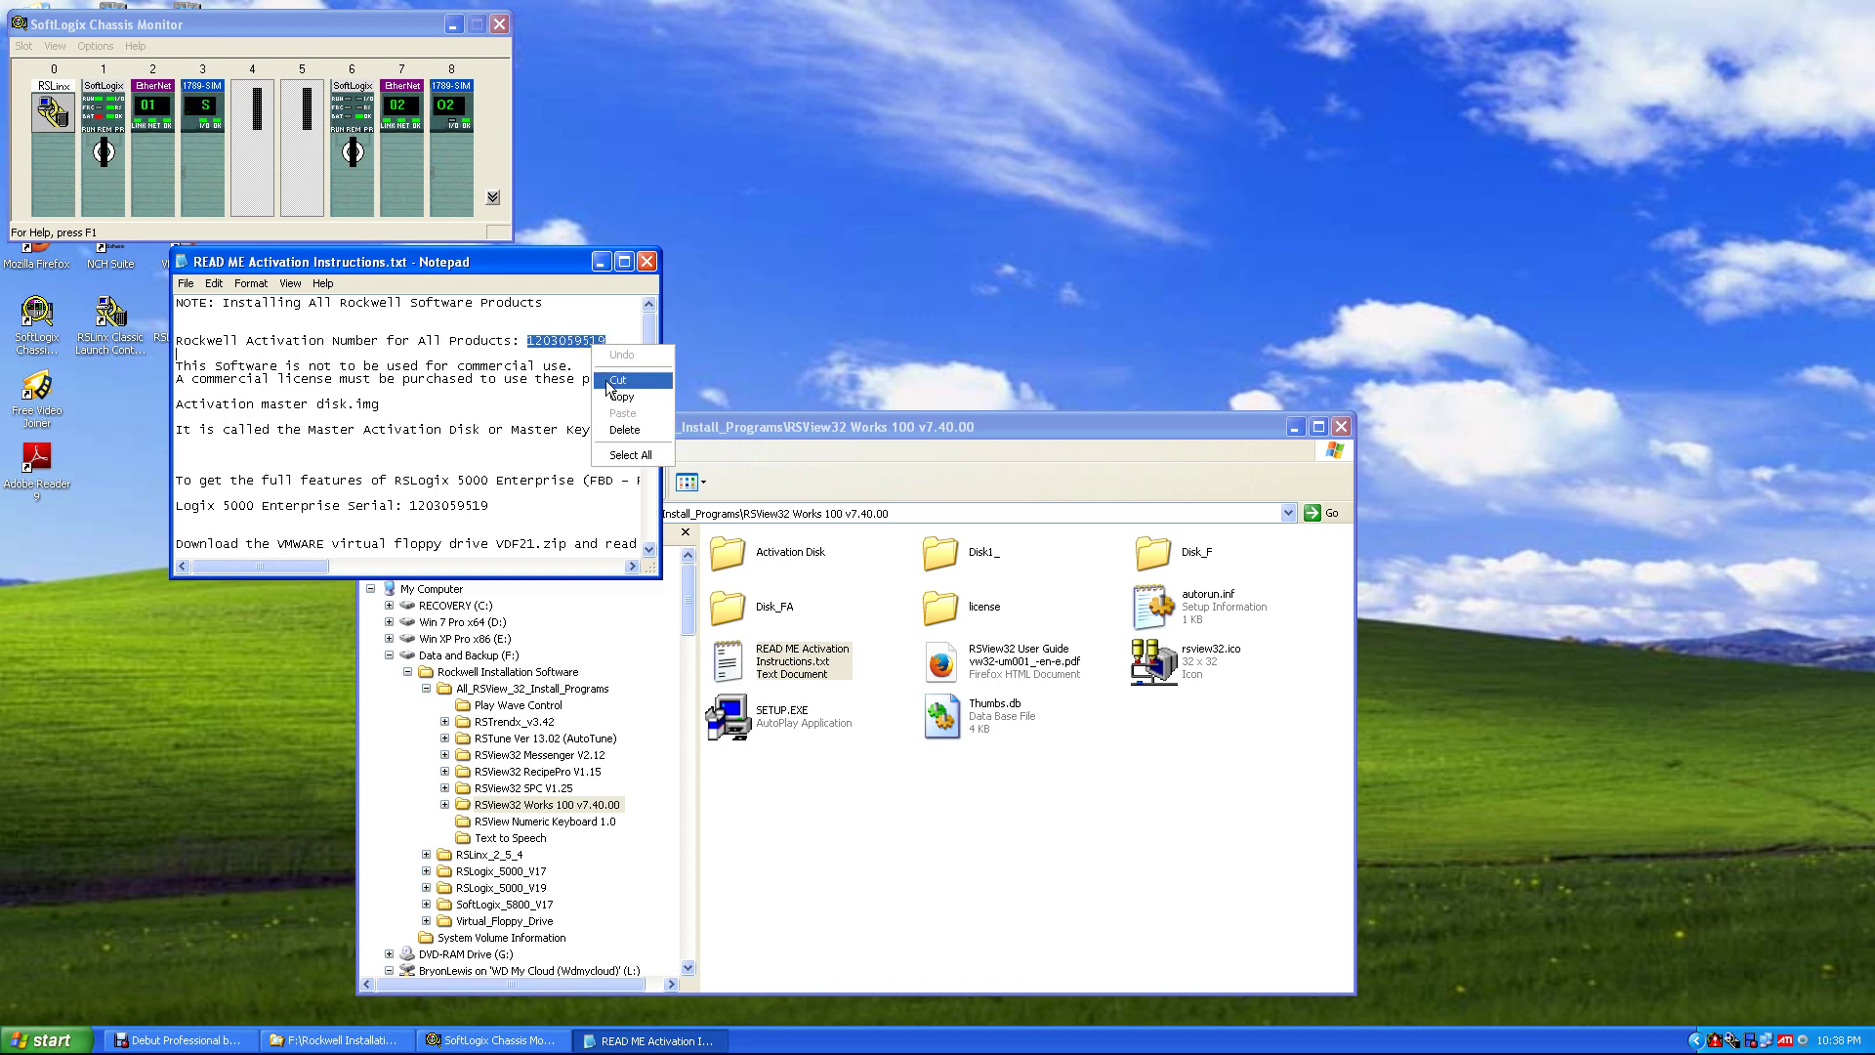
{"action": "left_click", "coordinate": [619, 396]}
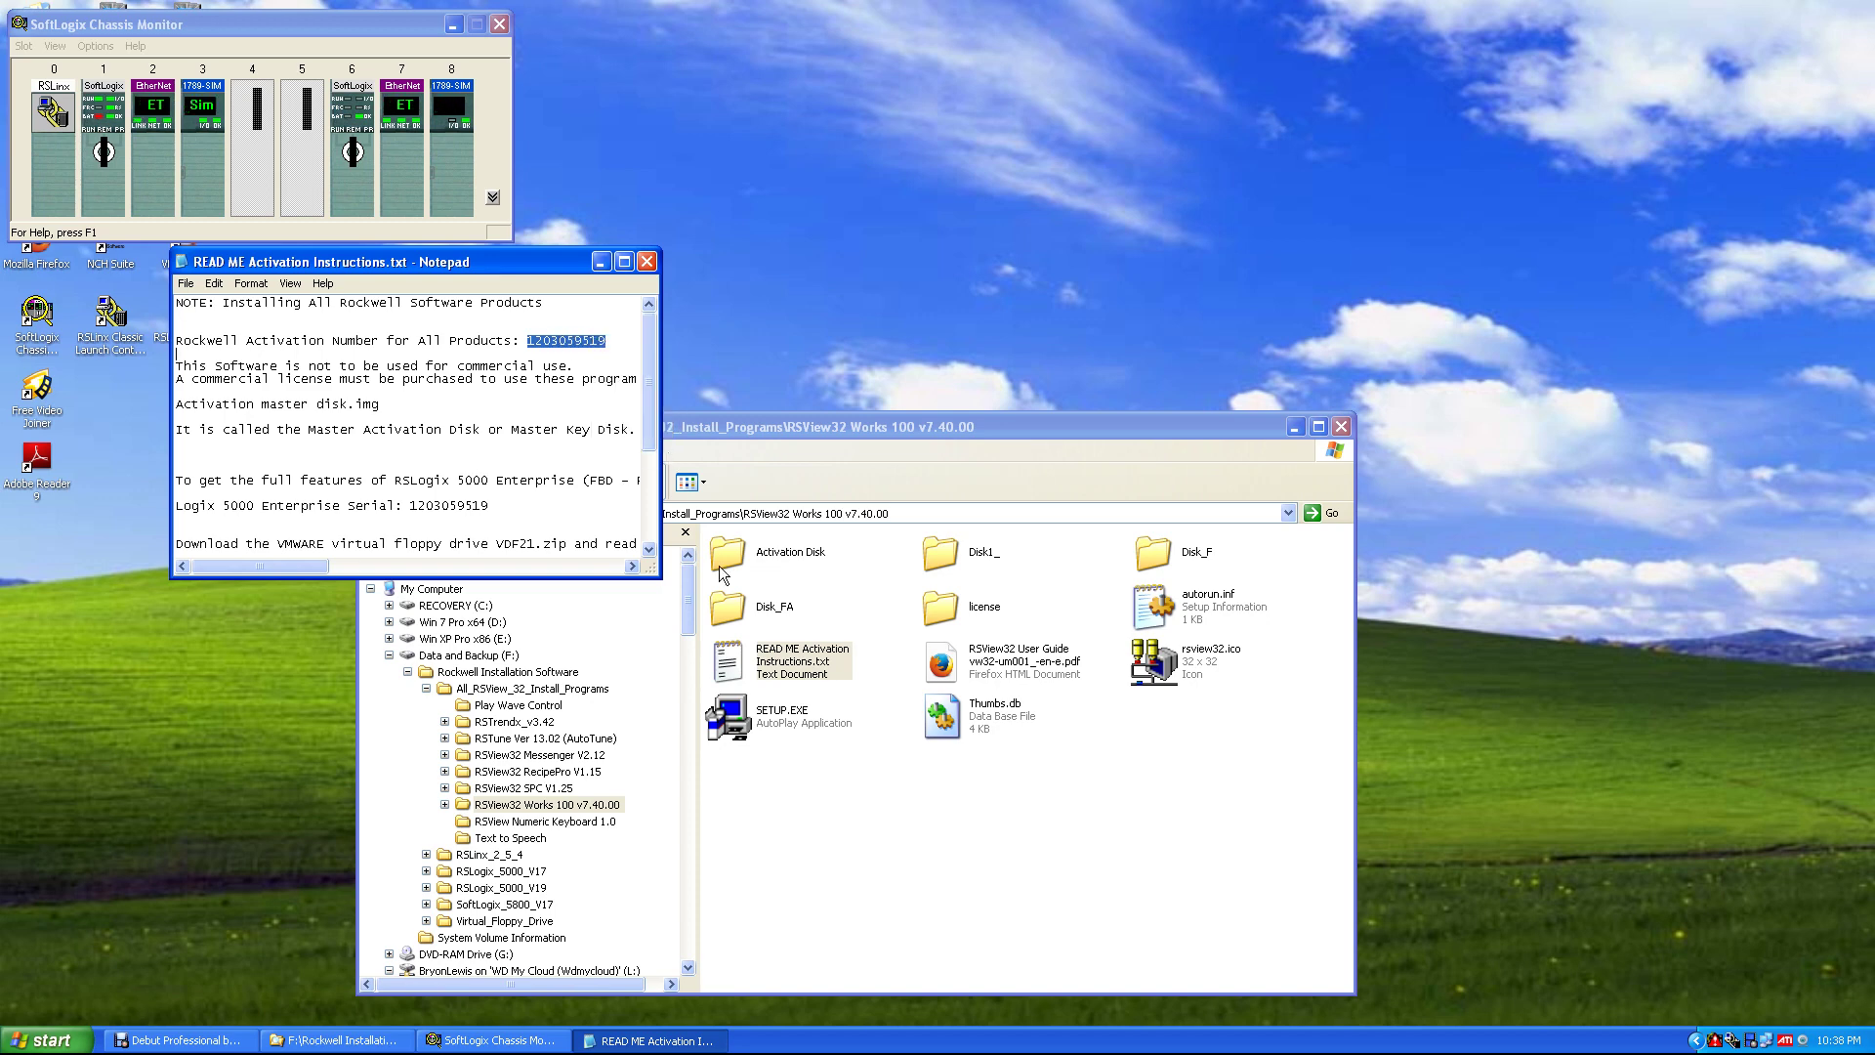
Run SETUP.EXE, start the RSView32 (CPR 9) installation and choose to install the FactoryTalk Services Platform.
{"action": "left_click", "coordinate": [787, 716]}
{"action": "double_click", "coordinate": [787, 716]}
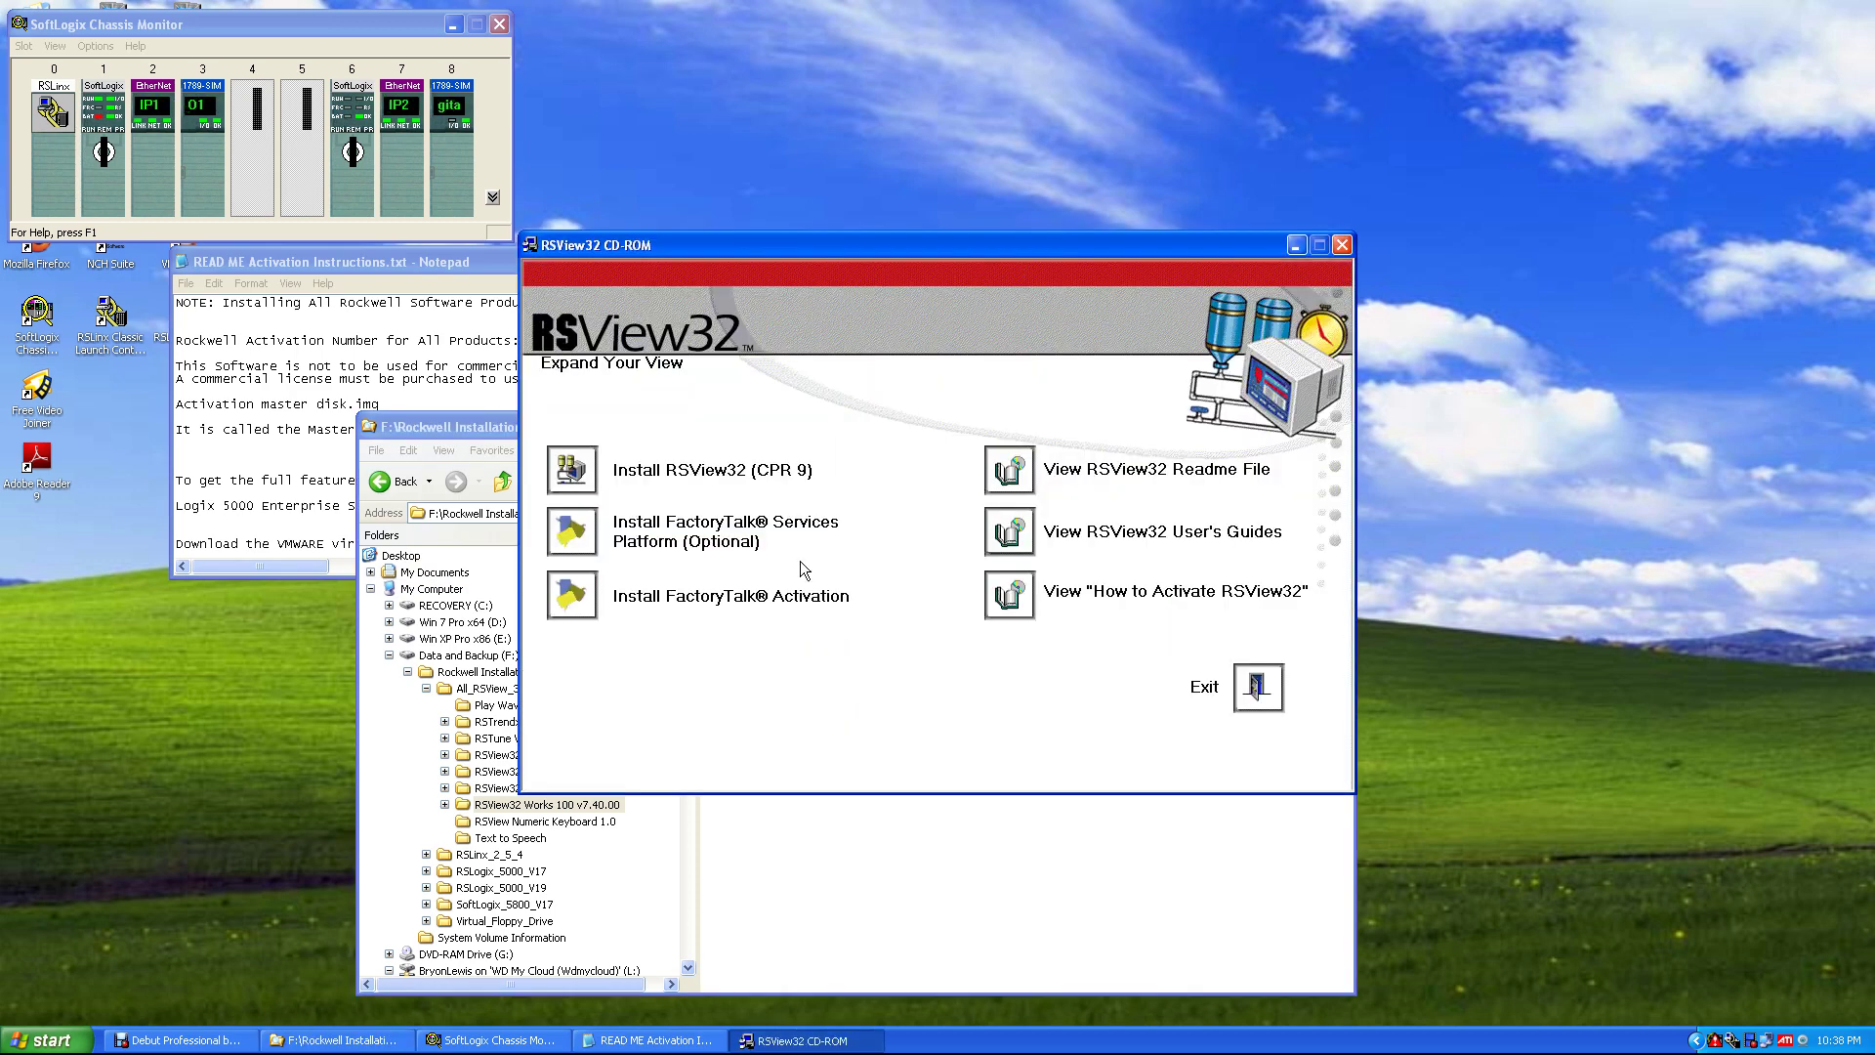
{"action": "left_click", "coordinate": [718, 476]}
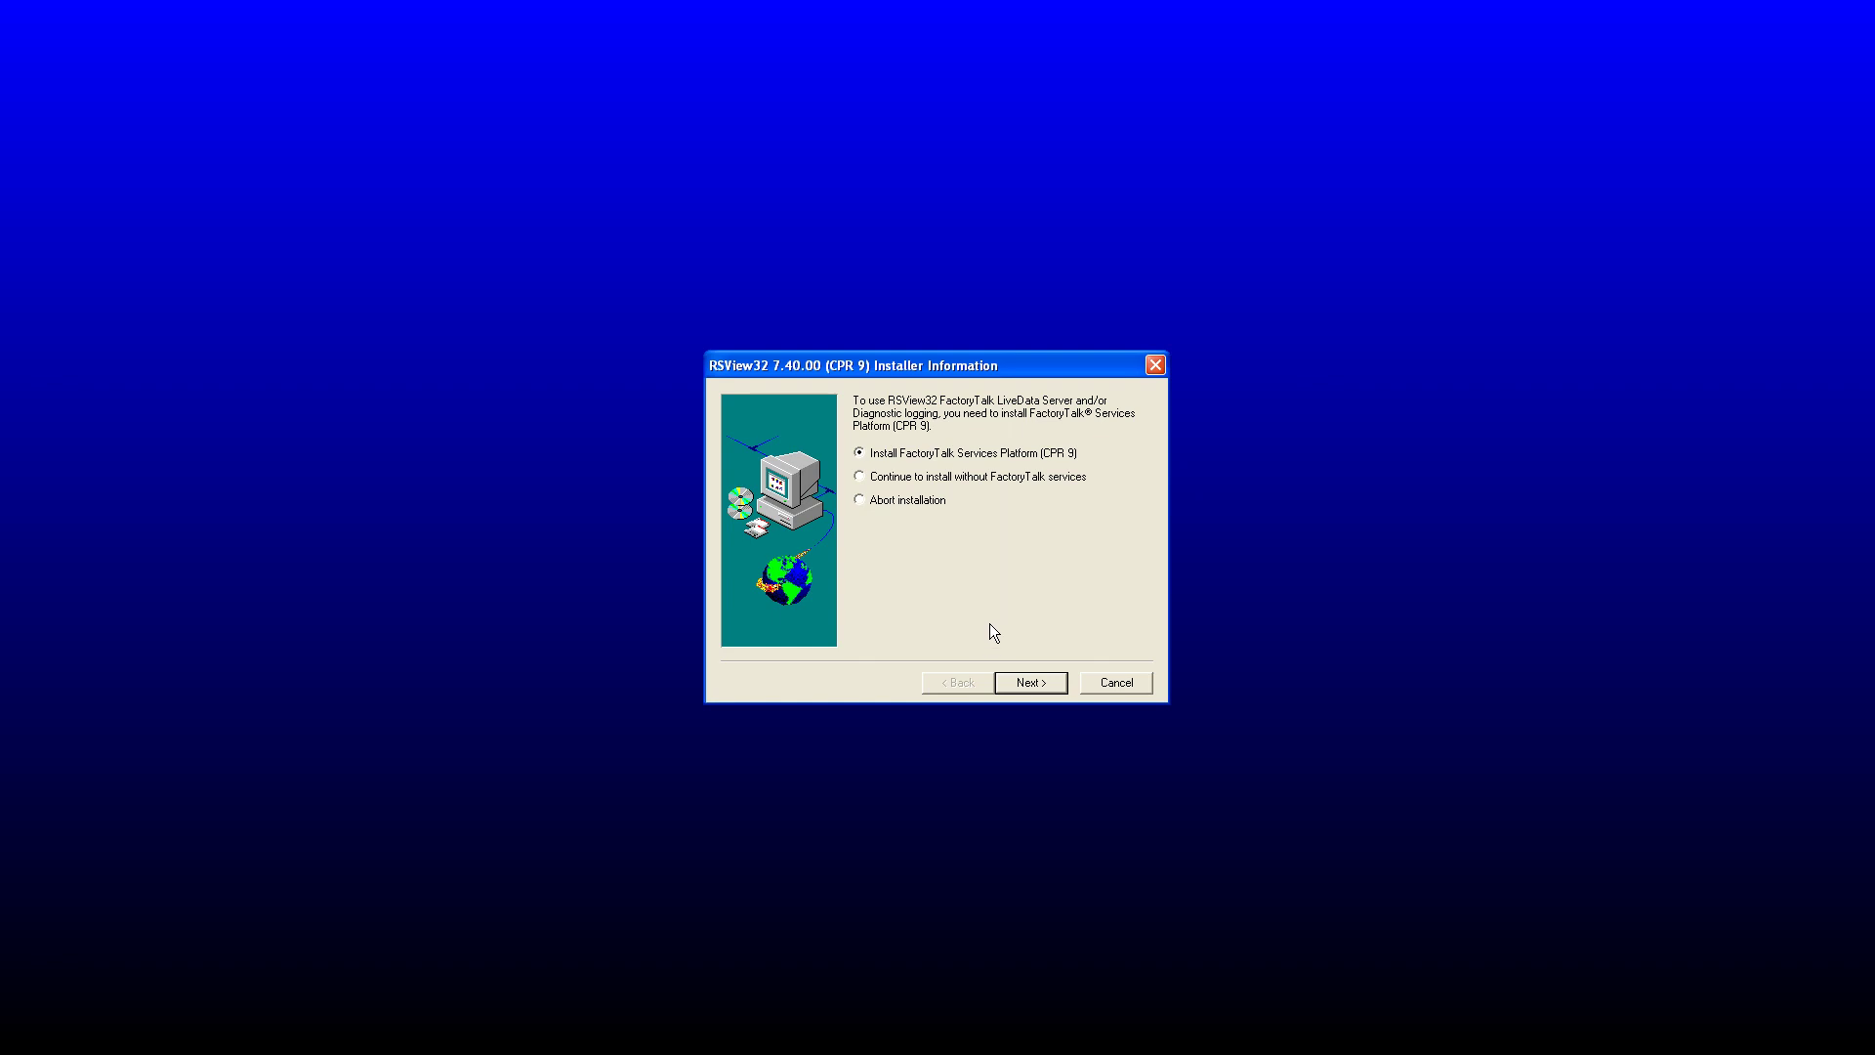
{"action": "left_click", "coordinate": [1033, 682]}
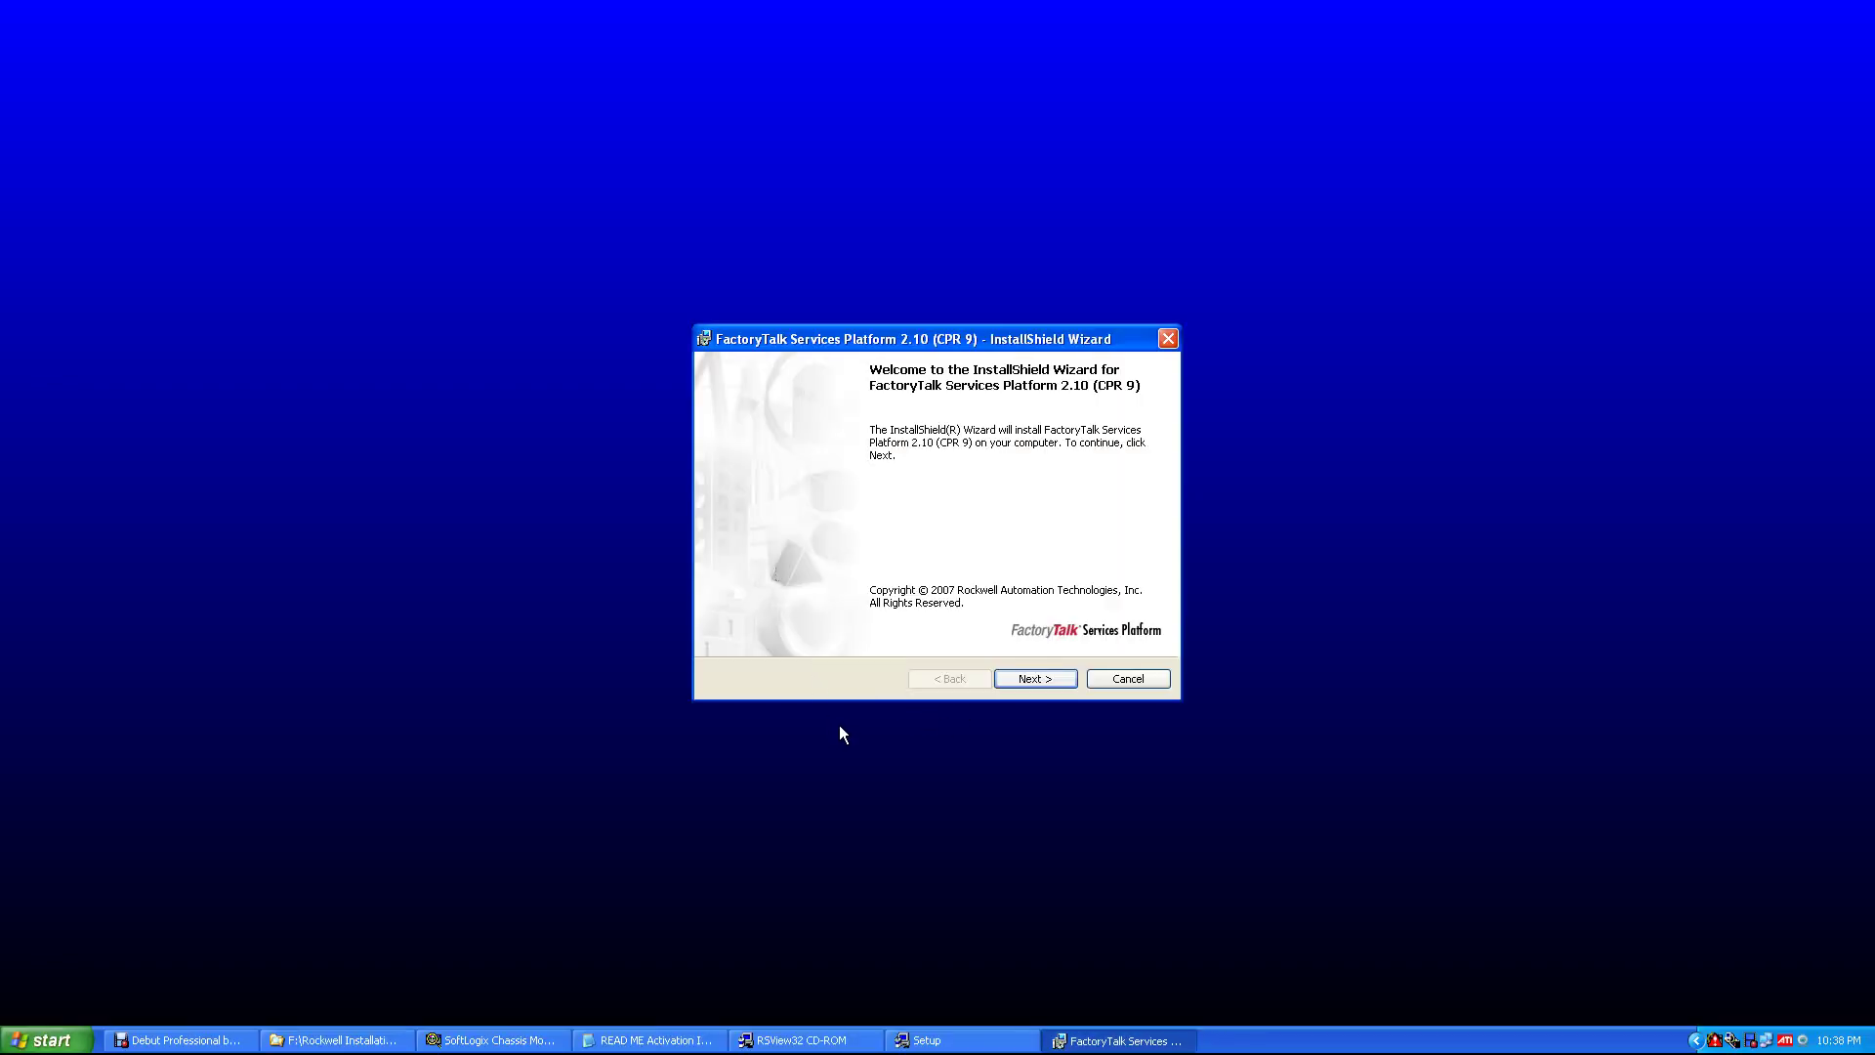
Accept the FactoryTalk Services Platform 2.10 license and install it with the FactoryTalk Administration Console included.
{"action": "left_click", "coordinate": [1027, 682]}
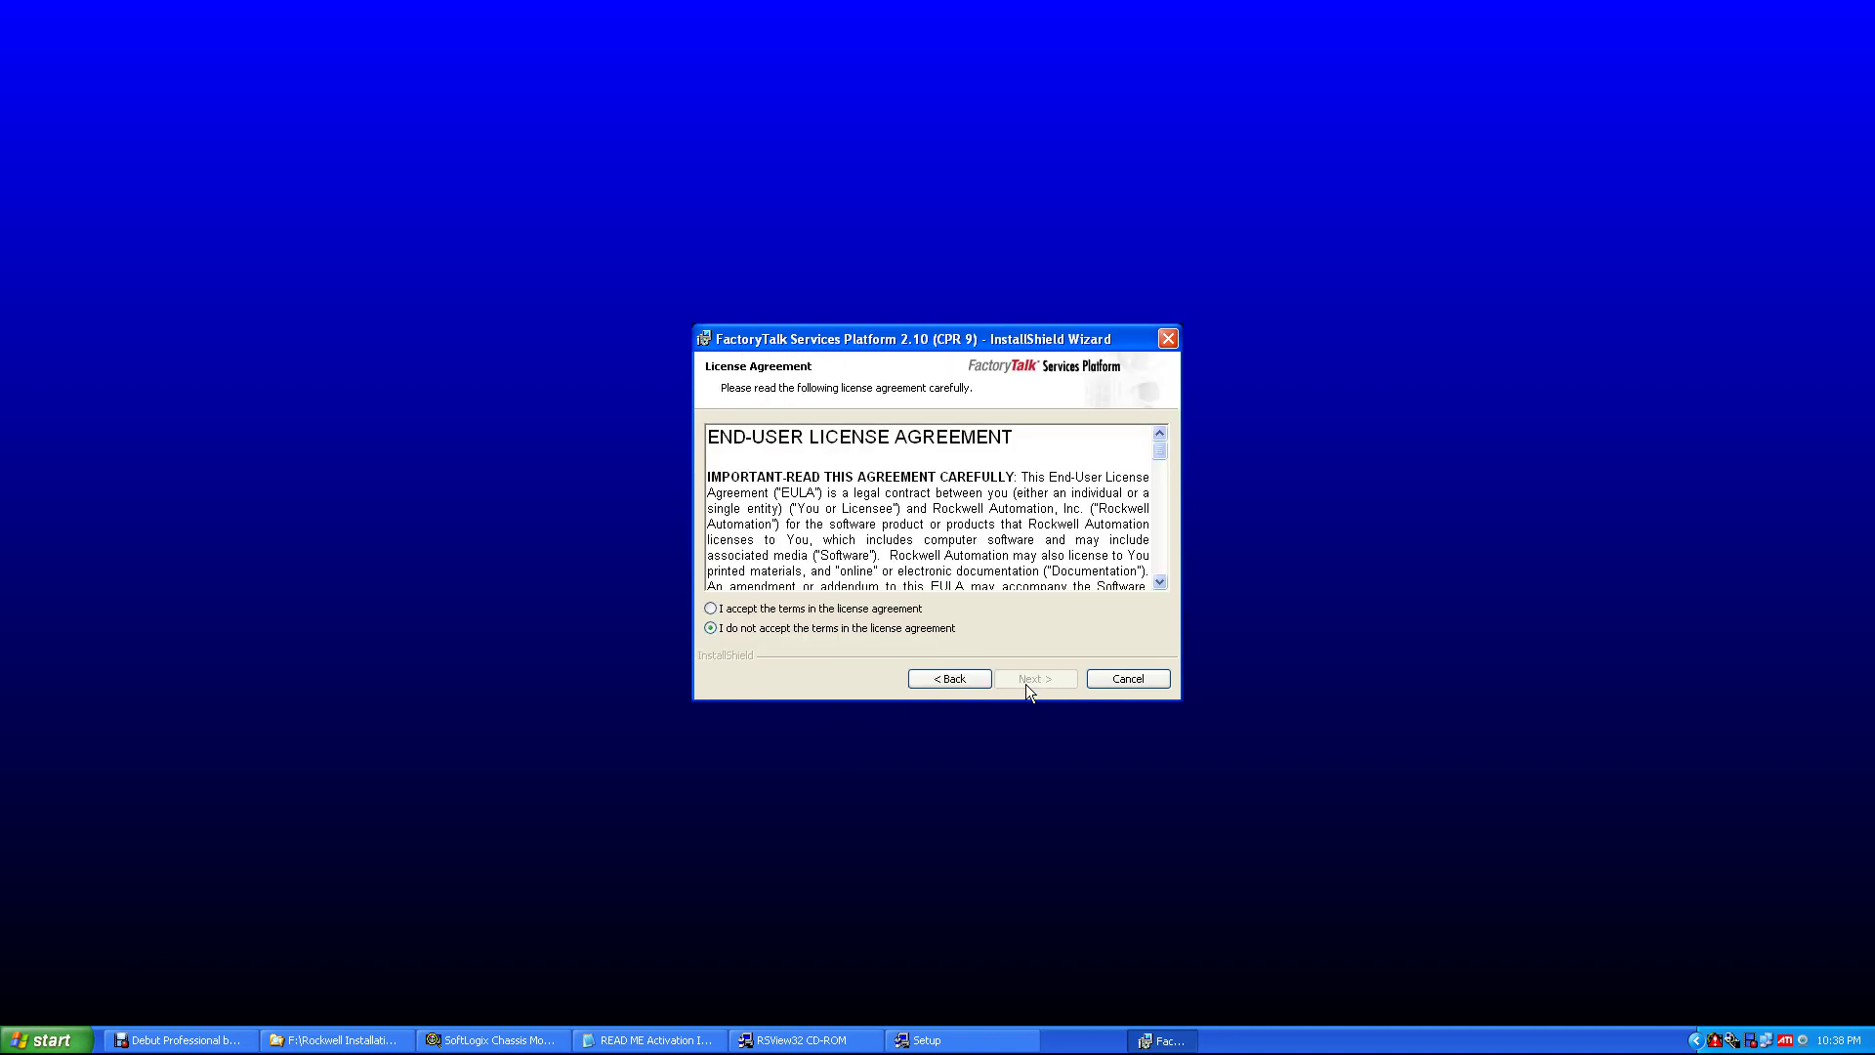
{"action": "left_click", "coordinate": [735, 610]}
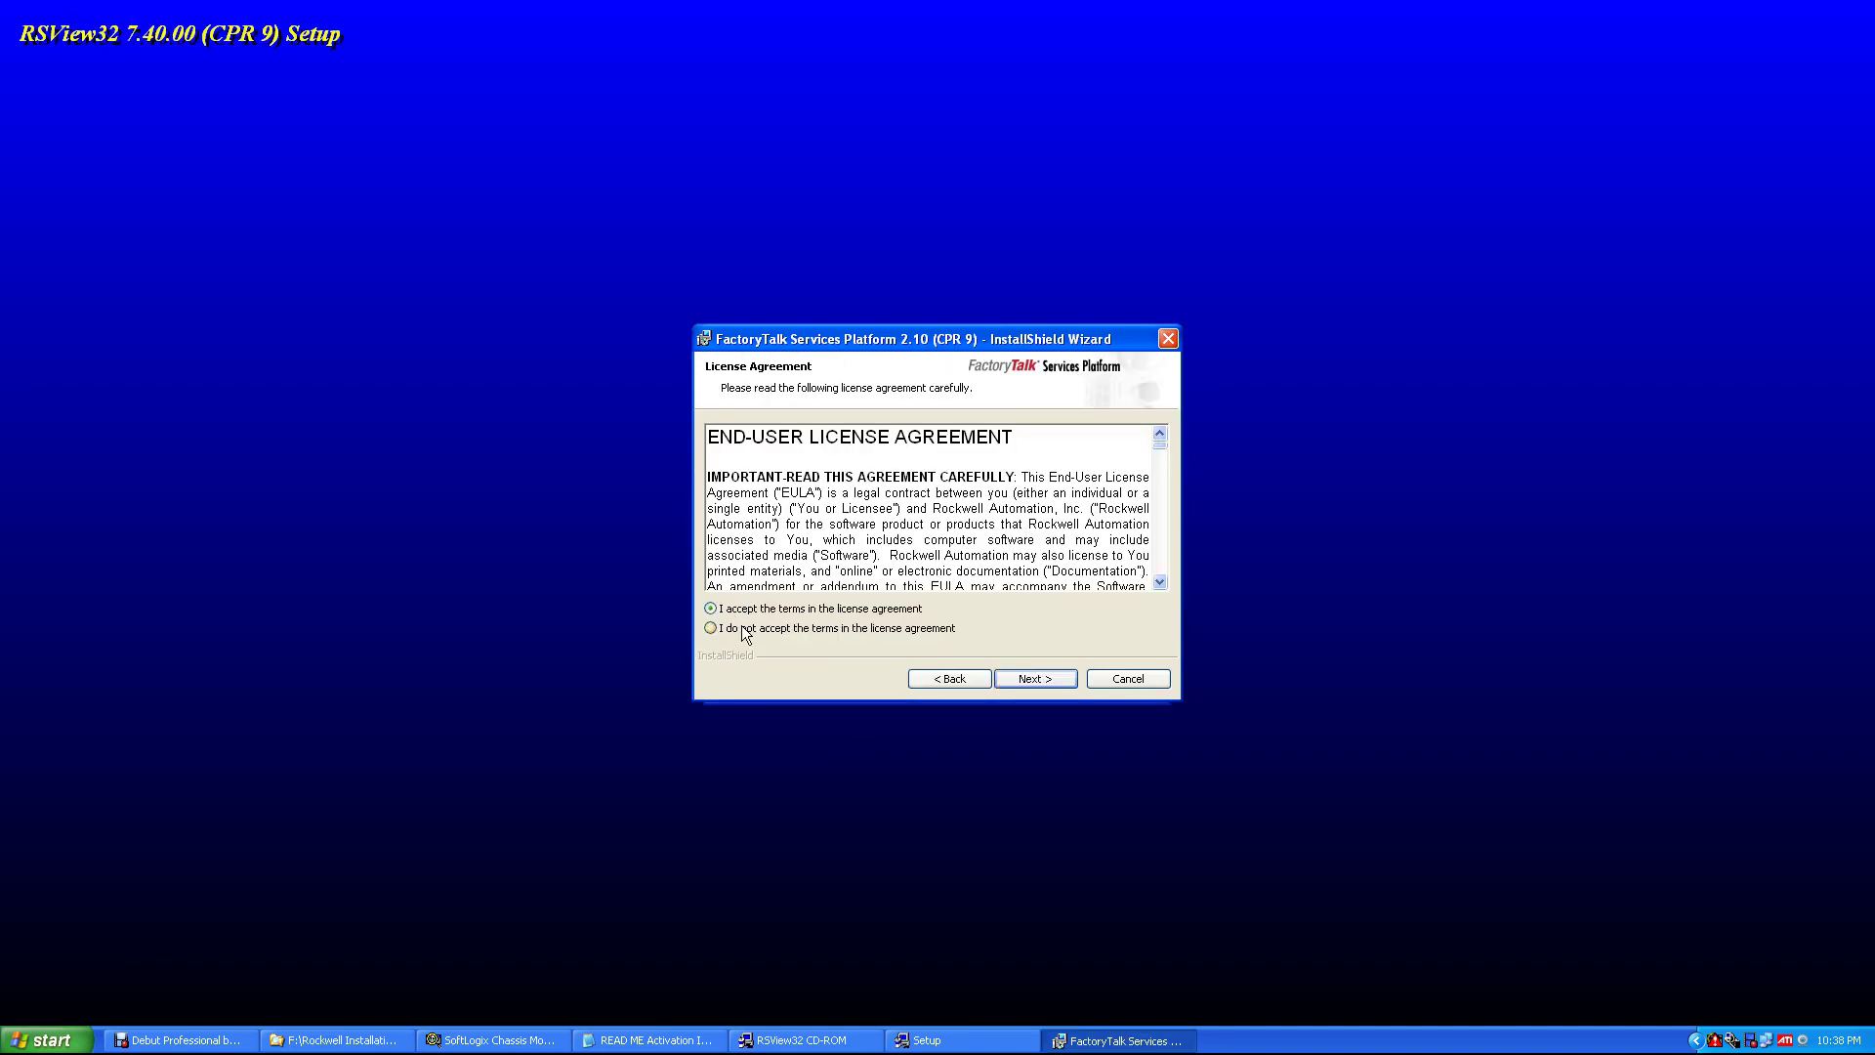
{"action": "left_click", "coordinate": [1030, 679]}
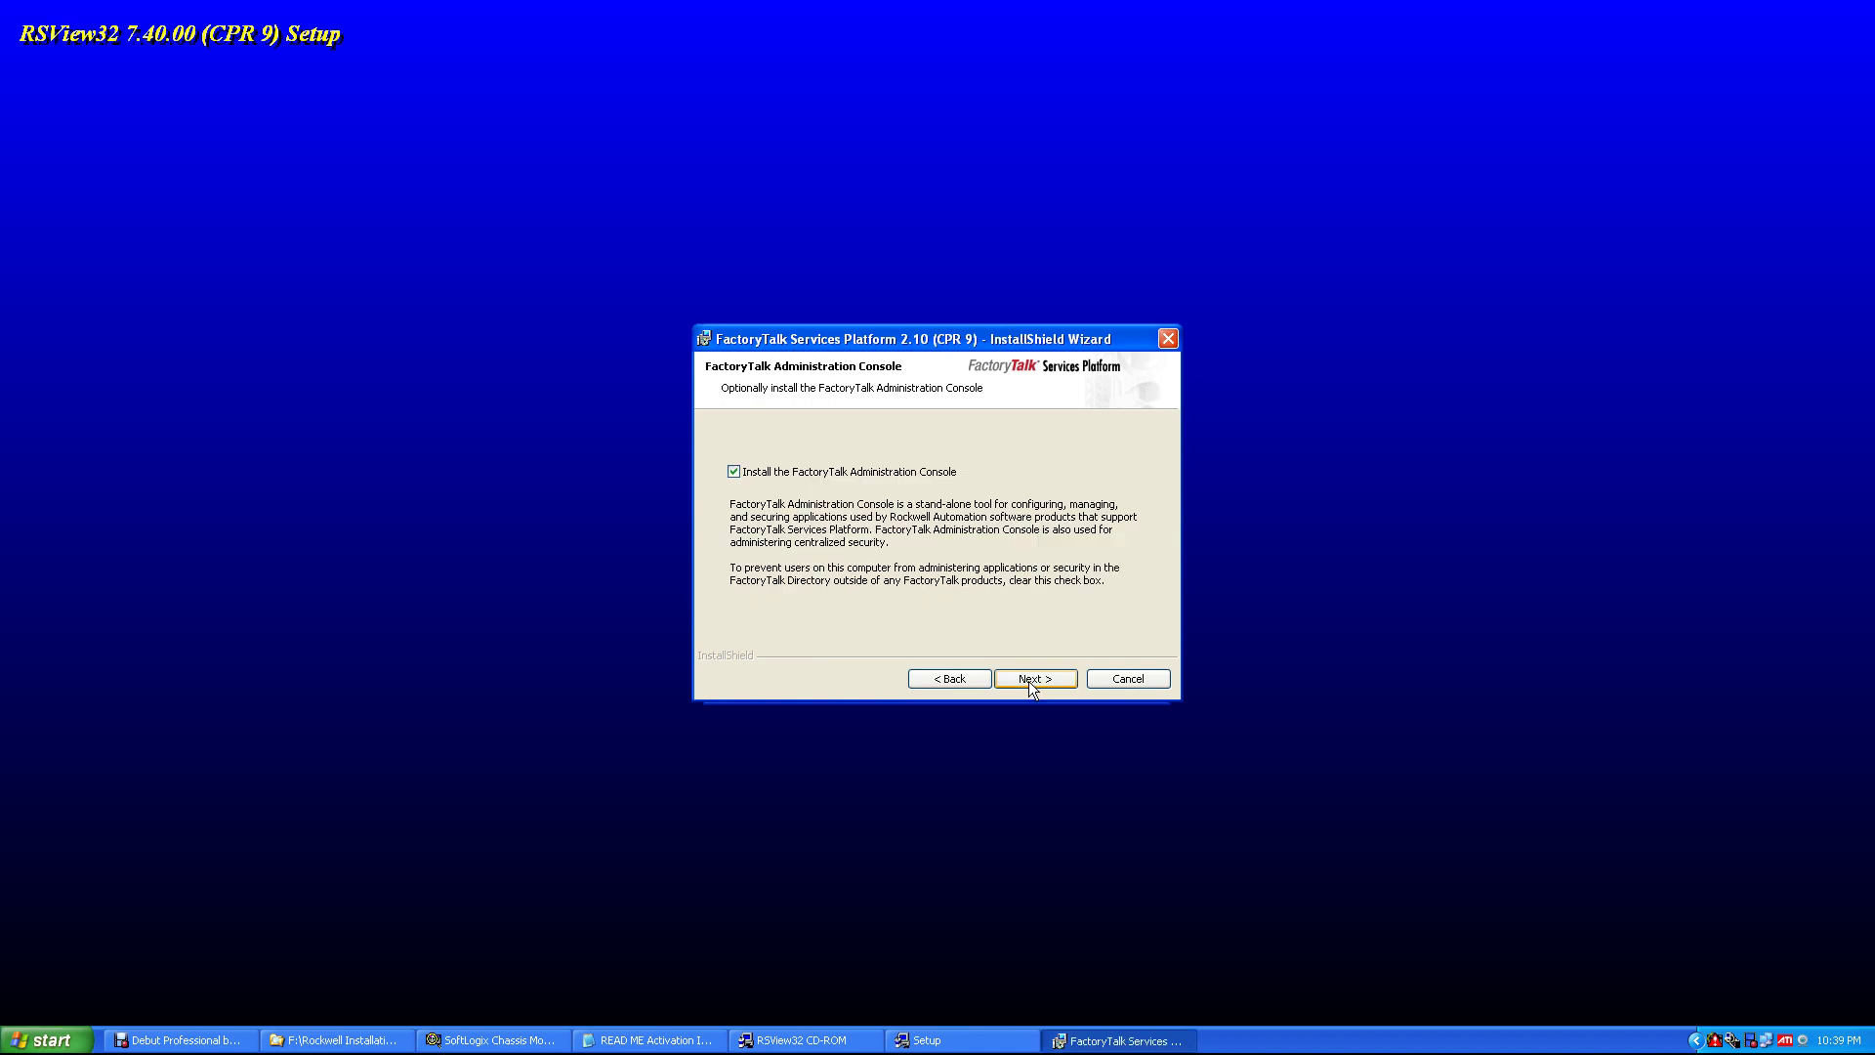
{"action": "left_click", "coordinate": [1035, 677]}
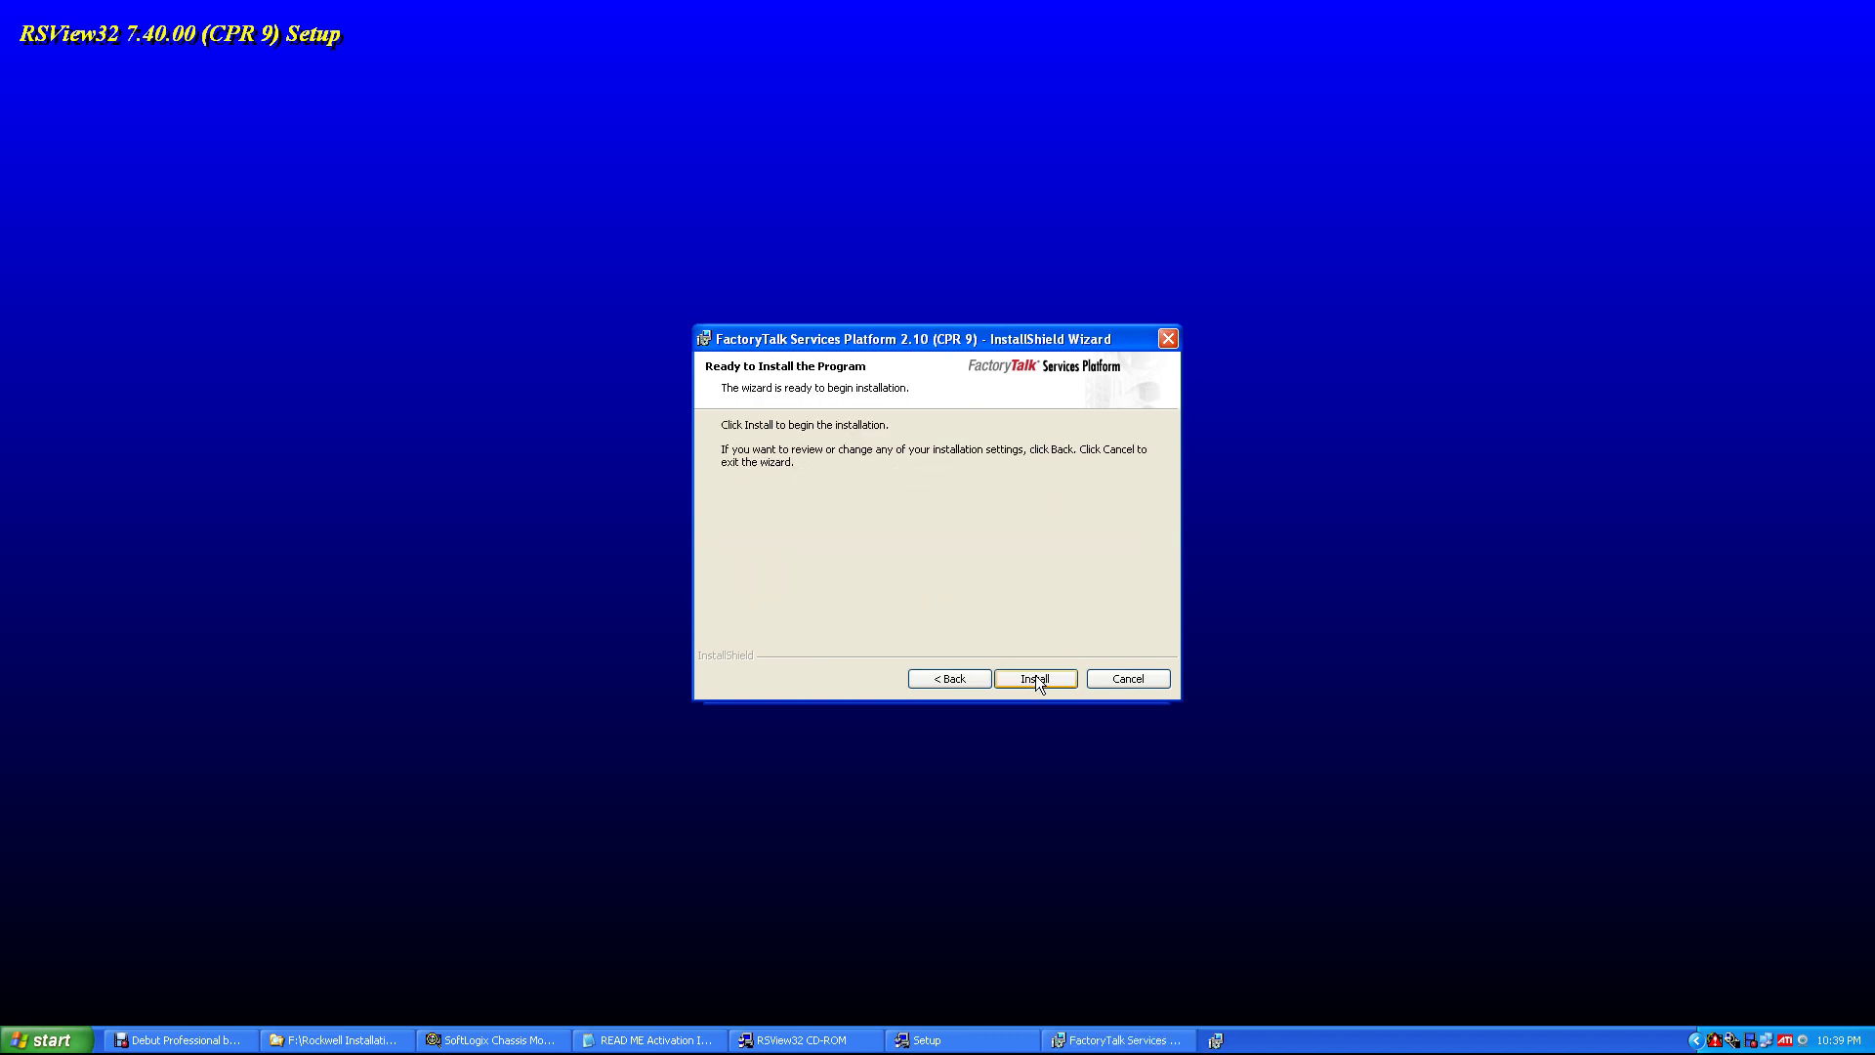
{"action": "left_click", "coordinate": [1041, 676]}
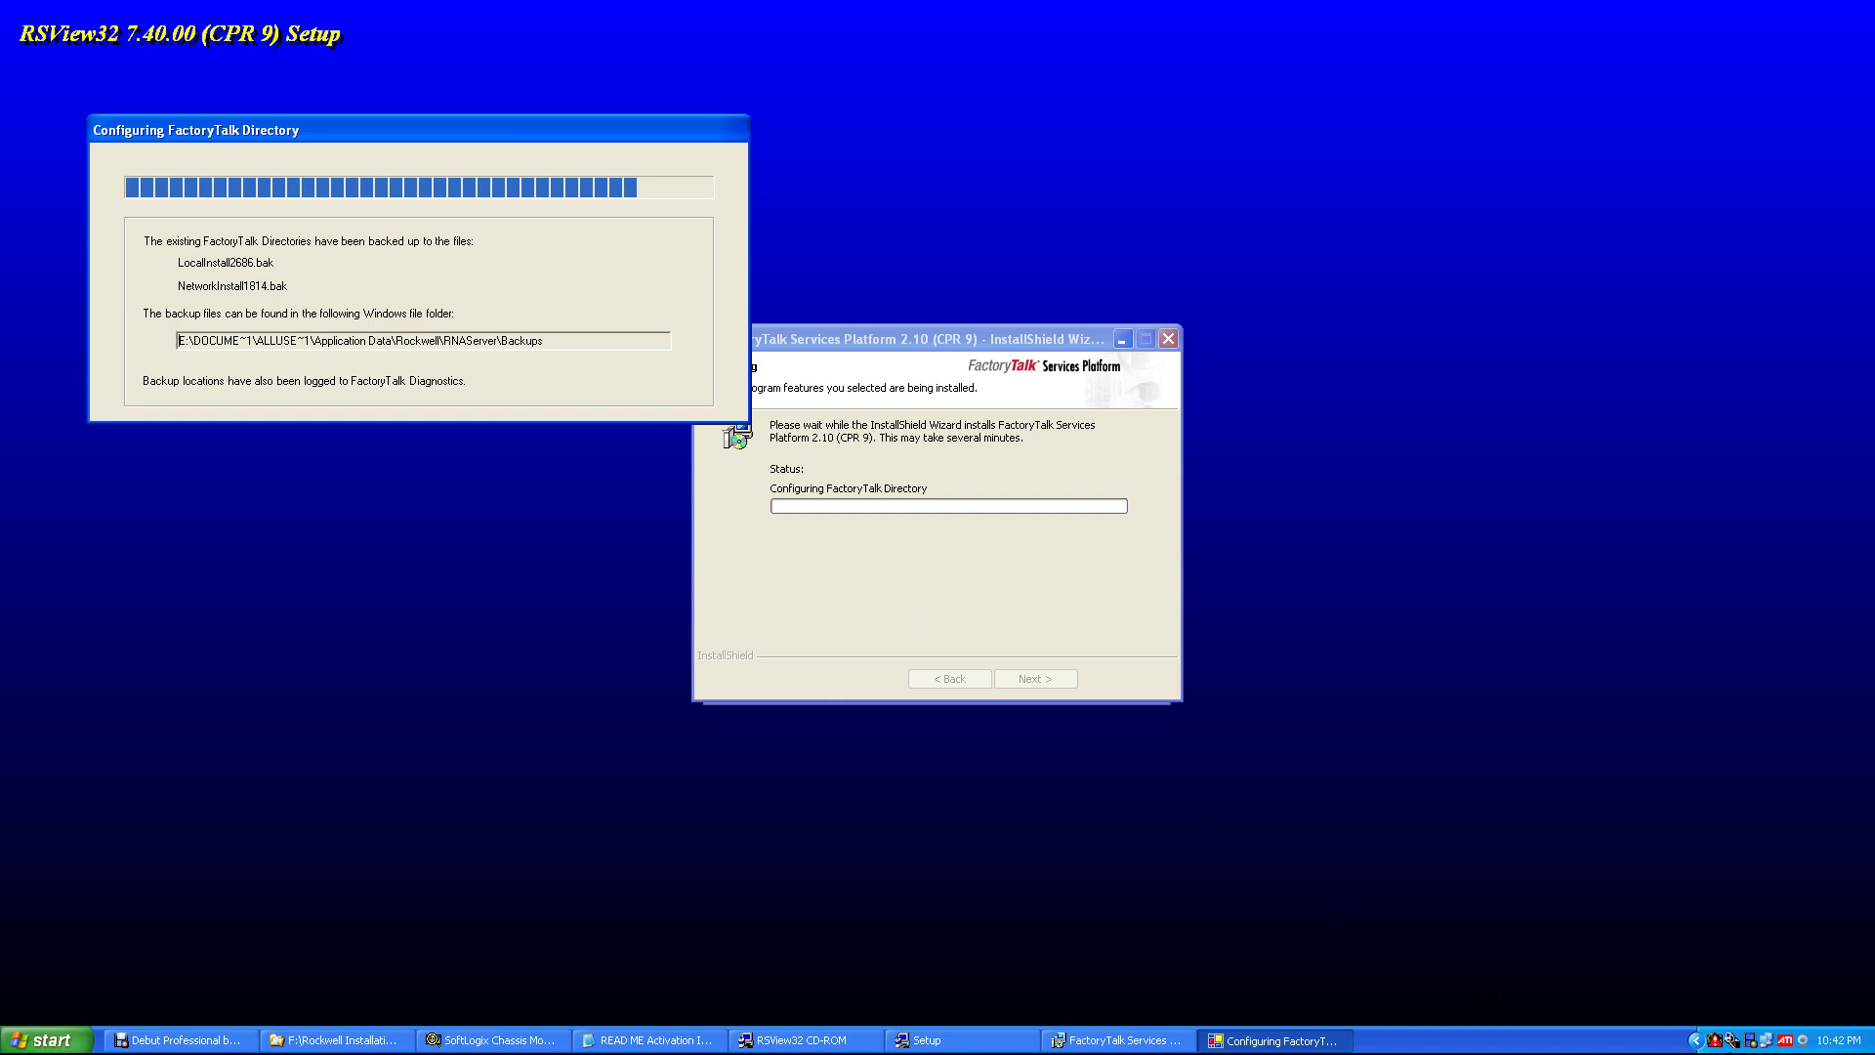
Close the SoftLogix Chassis Monitor while the FactoryTalk Services Platform installs.
{"action": "double_click", "coordinate": [1715, 1041]}
{"action": "right_click", "coordinate": [1716, 1041]}
{"action": "left_click", "coordinate": [1758, 1016]}
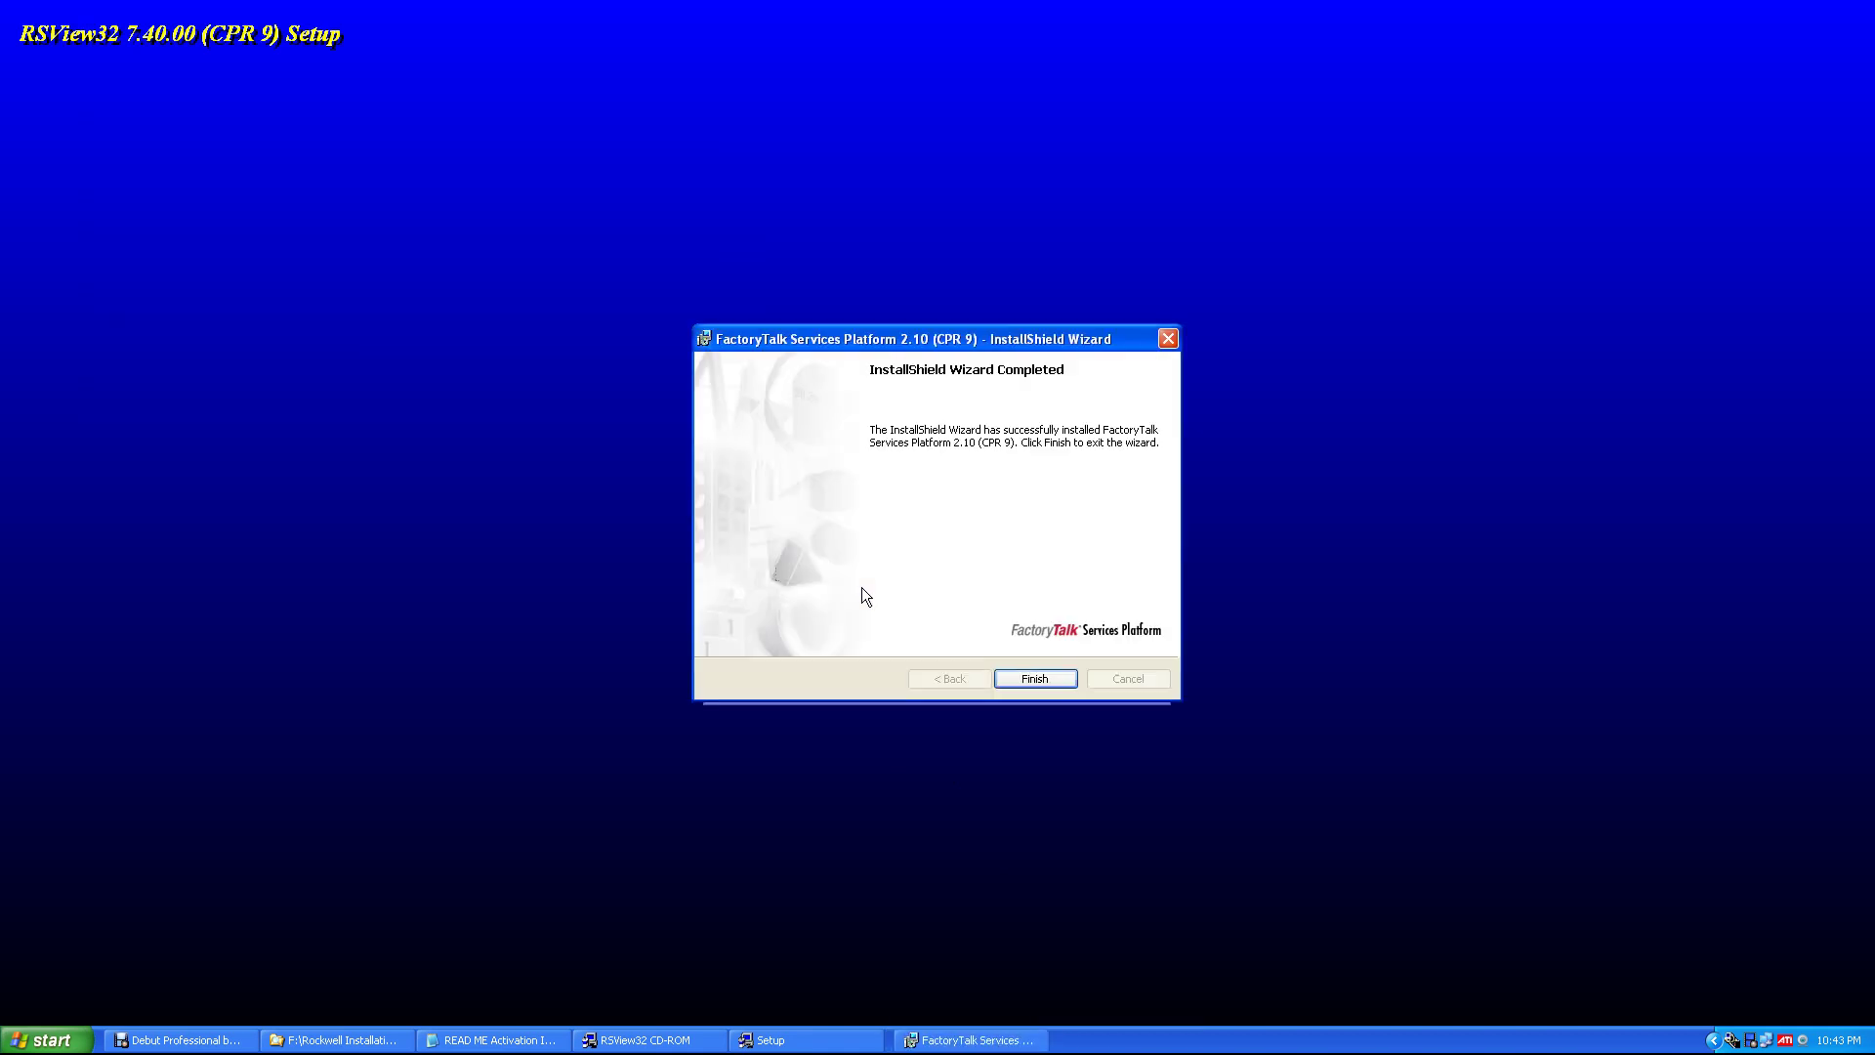
Finish the FactoryTalk Services Platform wizard and accept the RSView32 software license agreement.
{"action": "left_click", "coordinate": [1029, 682]}
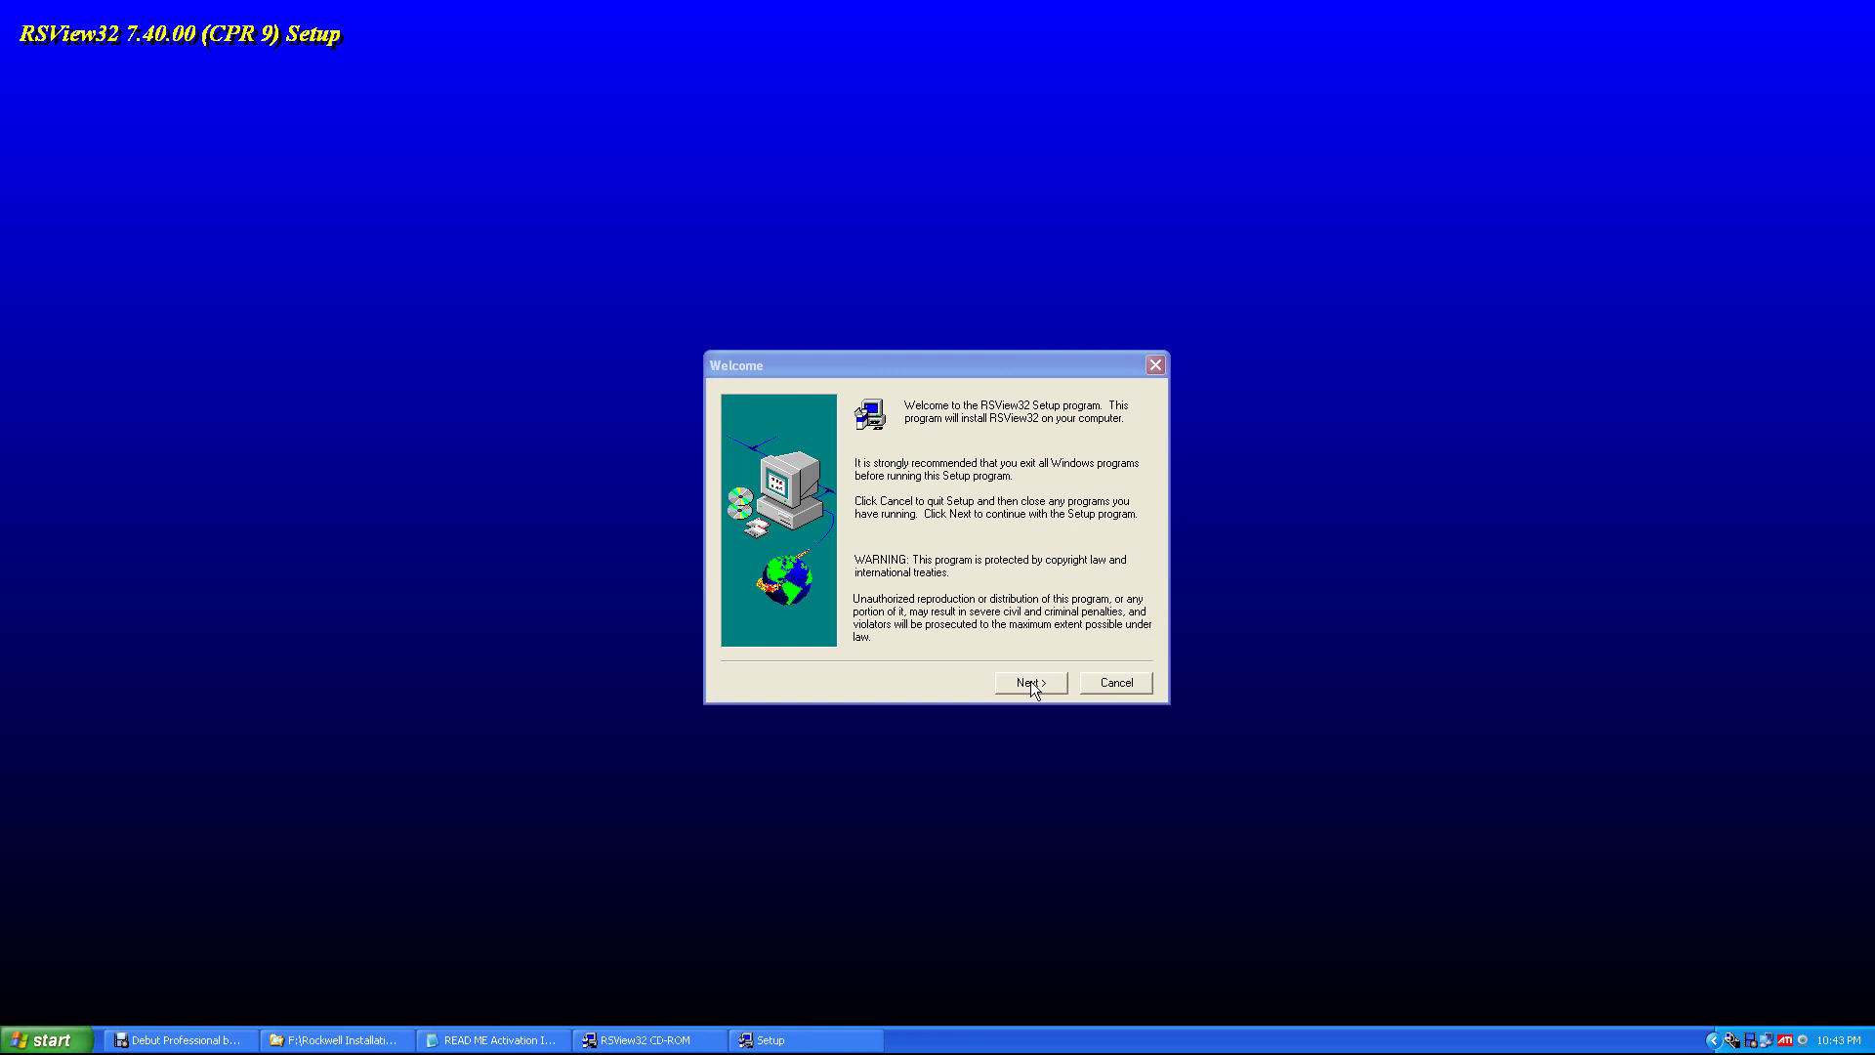
{"action": "left_click", "coordinate": [1029, 682]}
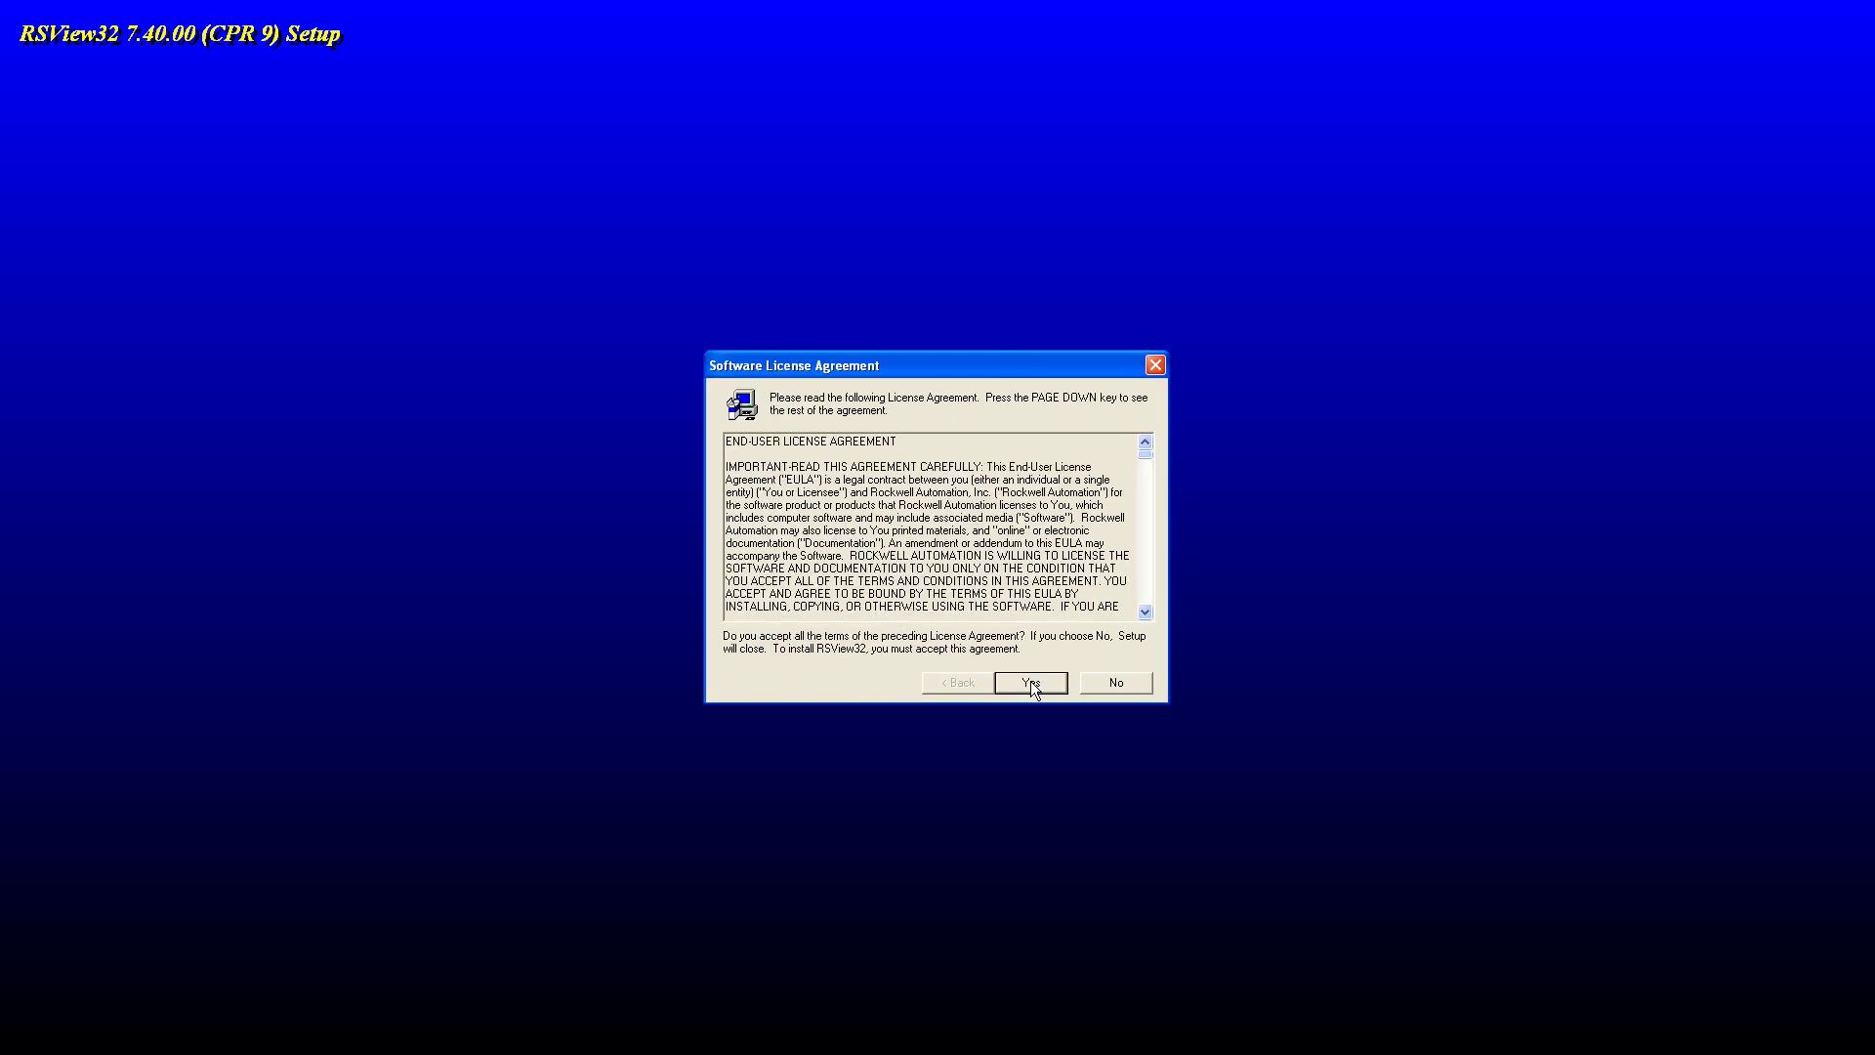
{"action": "left_click", "coordinate": [1029, 682]}
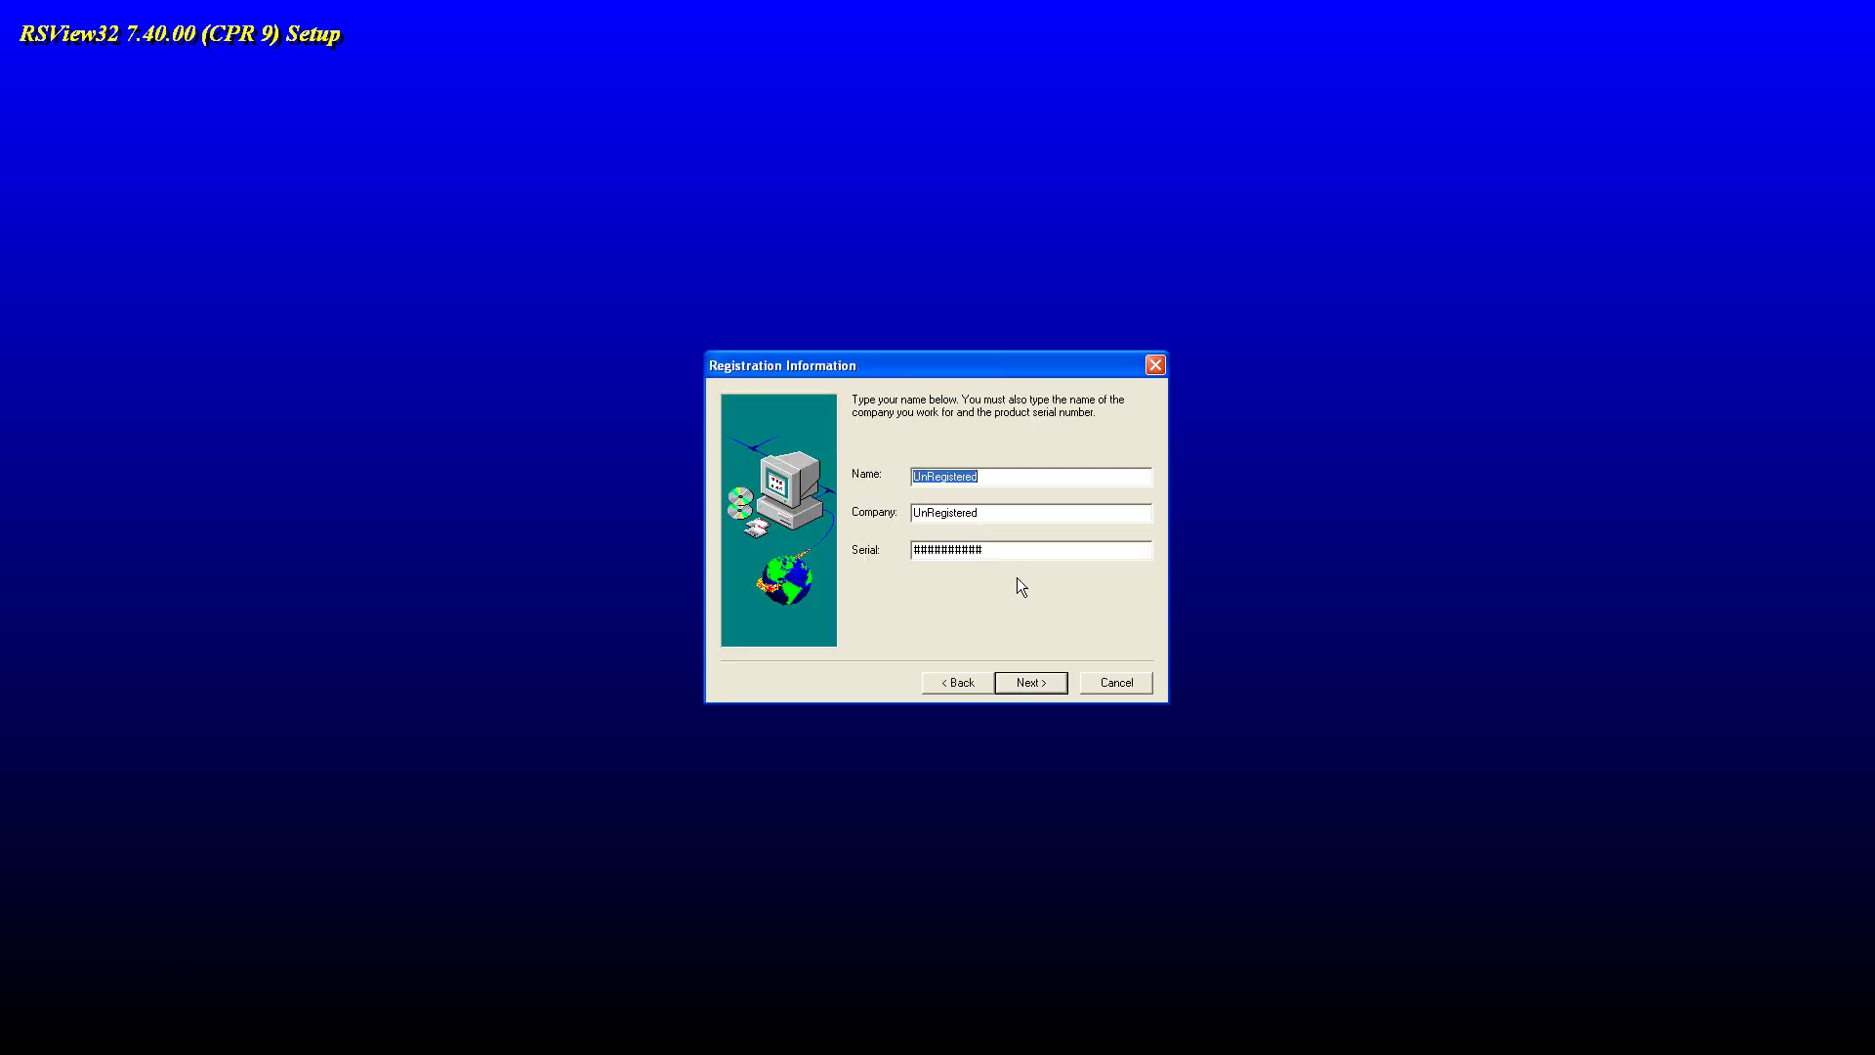
Register RSView32 with the name Windows User and a blank company, and paste the copied serial number.
{"action": "double_click", "coordinate": [984, 479]}
{"action": "type", "text": "Windows User"}
{"action": "double_click", "coordinate": [994, 514]}
{"action": "type", "text": "."}
{"action": "double_click", "coordinate": [1016, 554]}
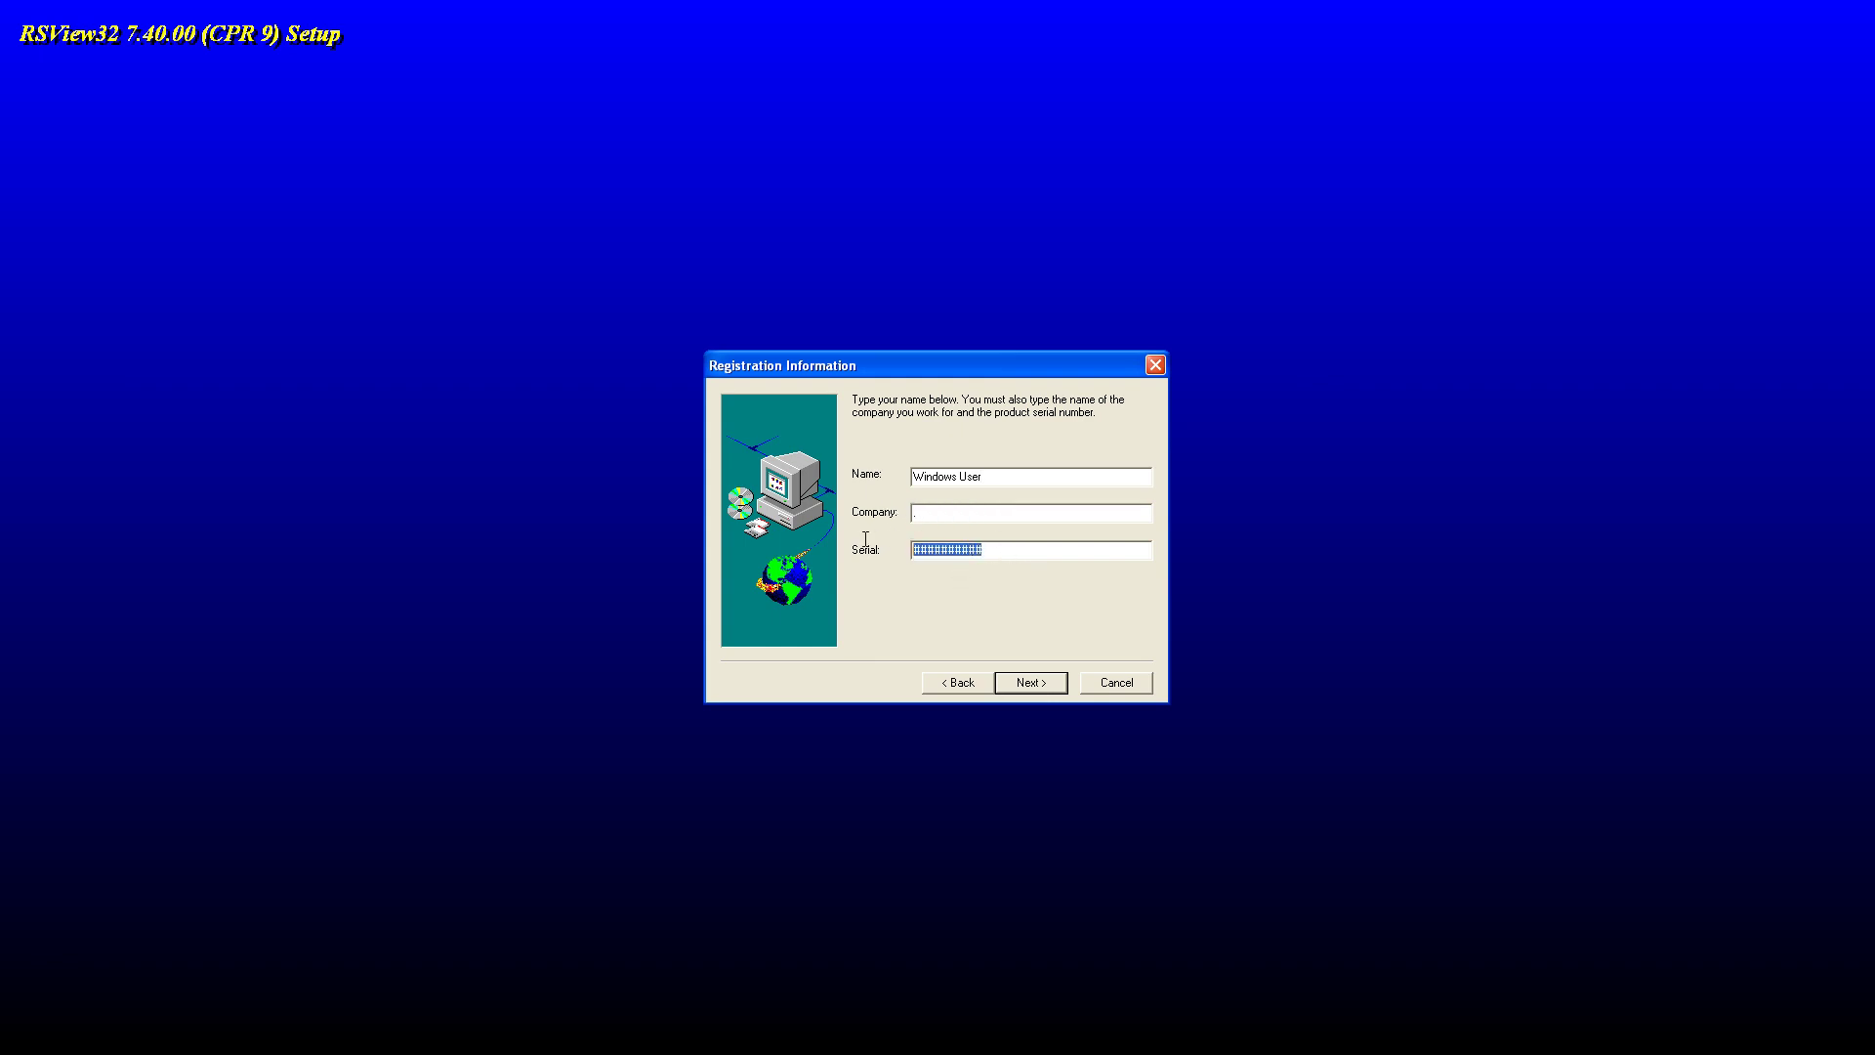
{"action": "right_click", "coordinate": [922, 548]}
{"action": "left_click", "coordinate": [972, 609]}
{"action": "left_click", "coordinate": [1040, 679]}
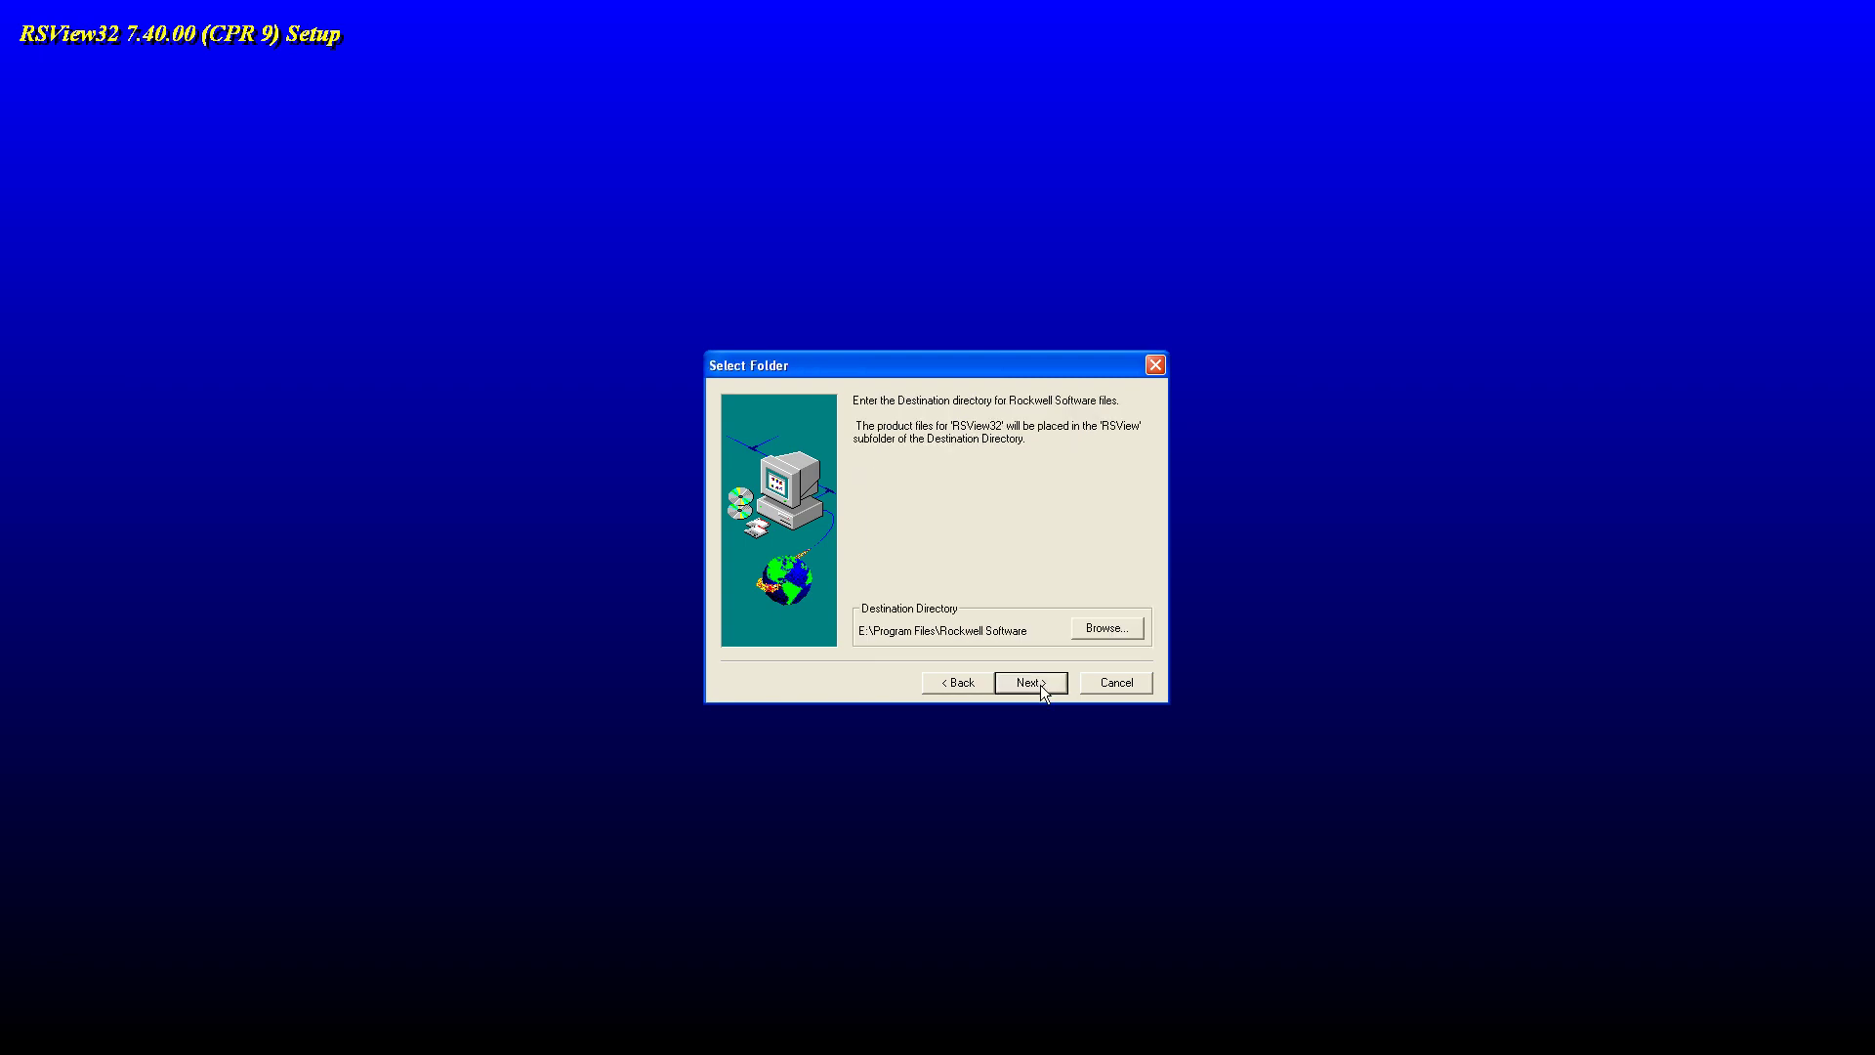
Install RSView32 Works and RSI Utilities without Acrobat8 reader, keeping the destination E:\Program Files\Rockwell Software.
{"action": "left_click", "coordinate": [1040, 684]}
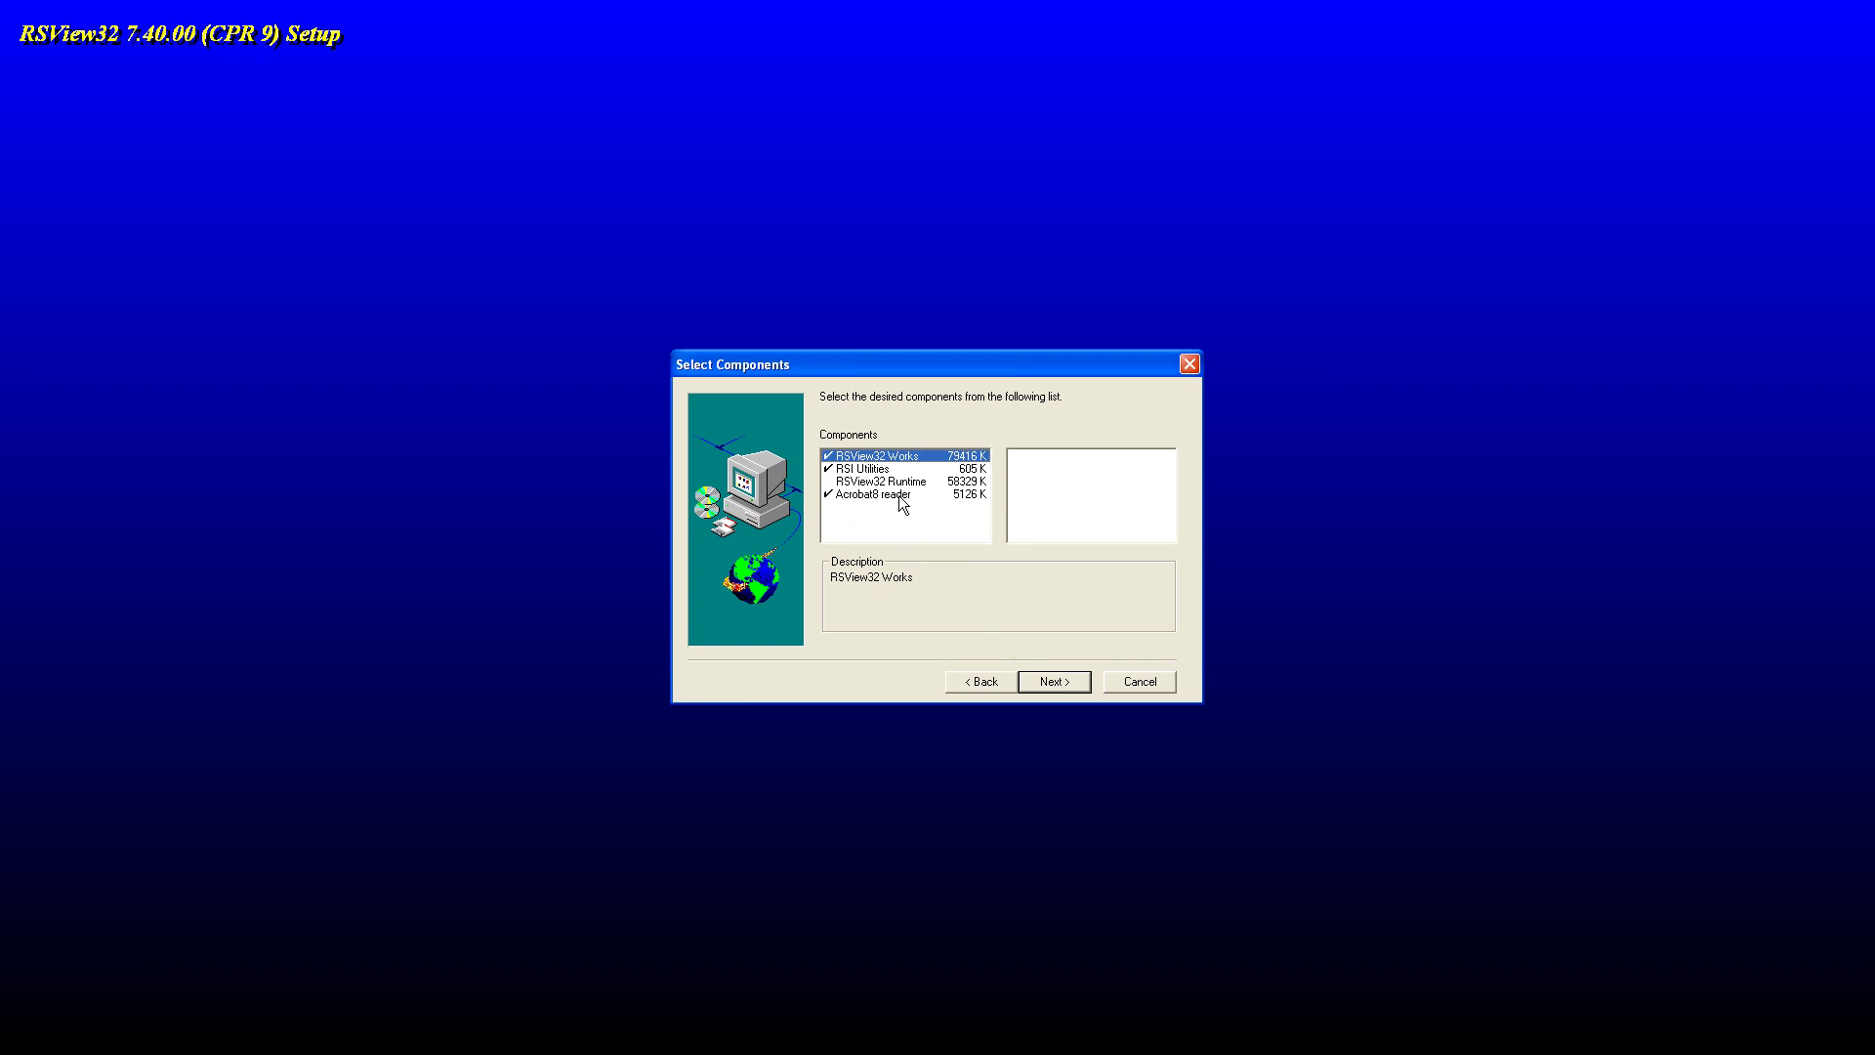
{"action": "left_click", "coordinate": [828, 494]}
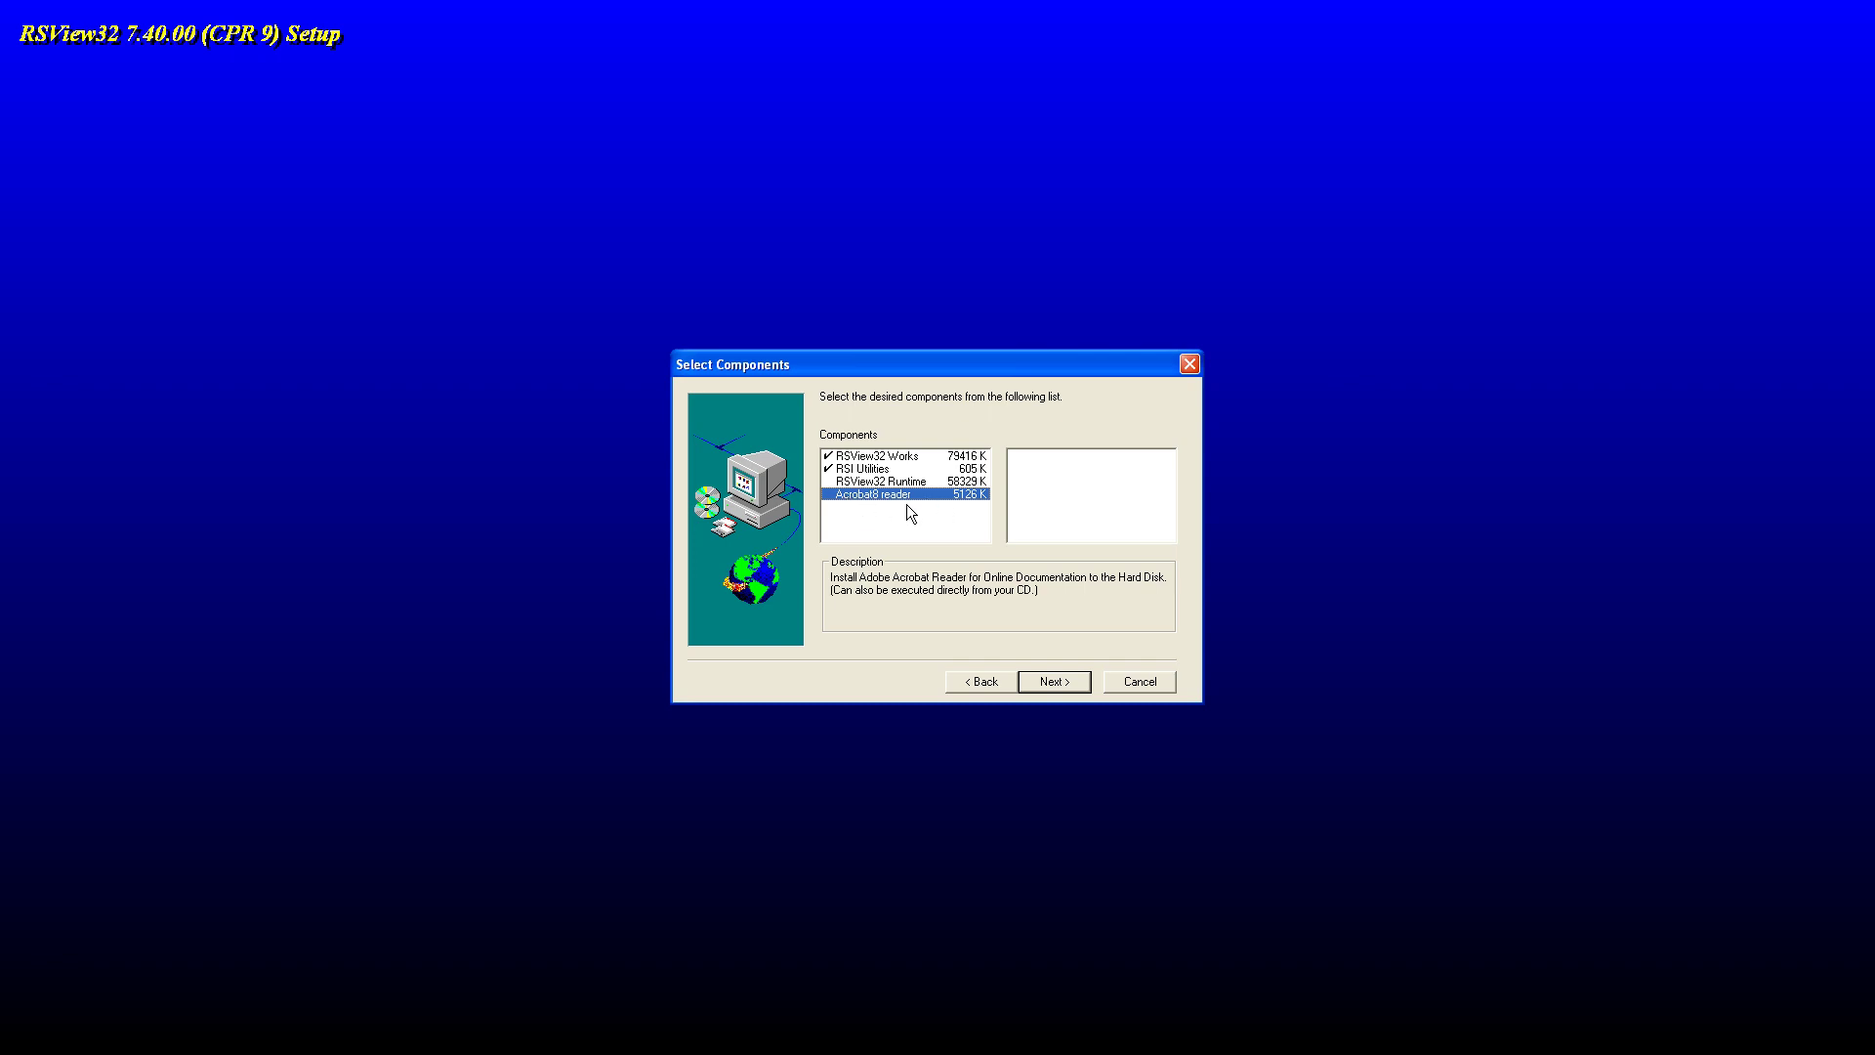
{"action": "left_click", "coordinate": [1061, 687]}
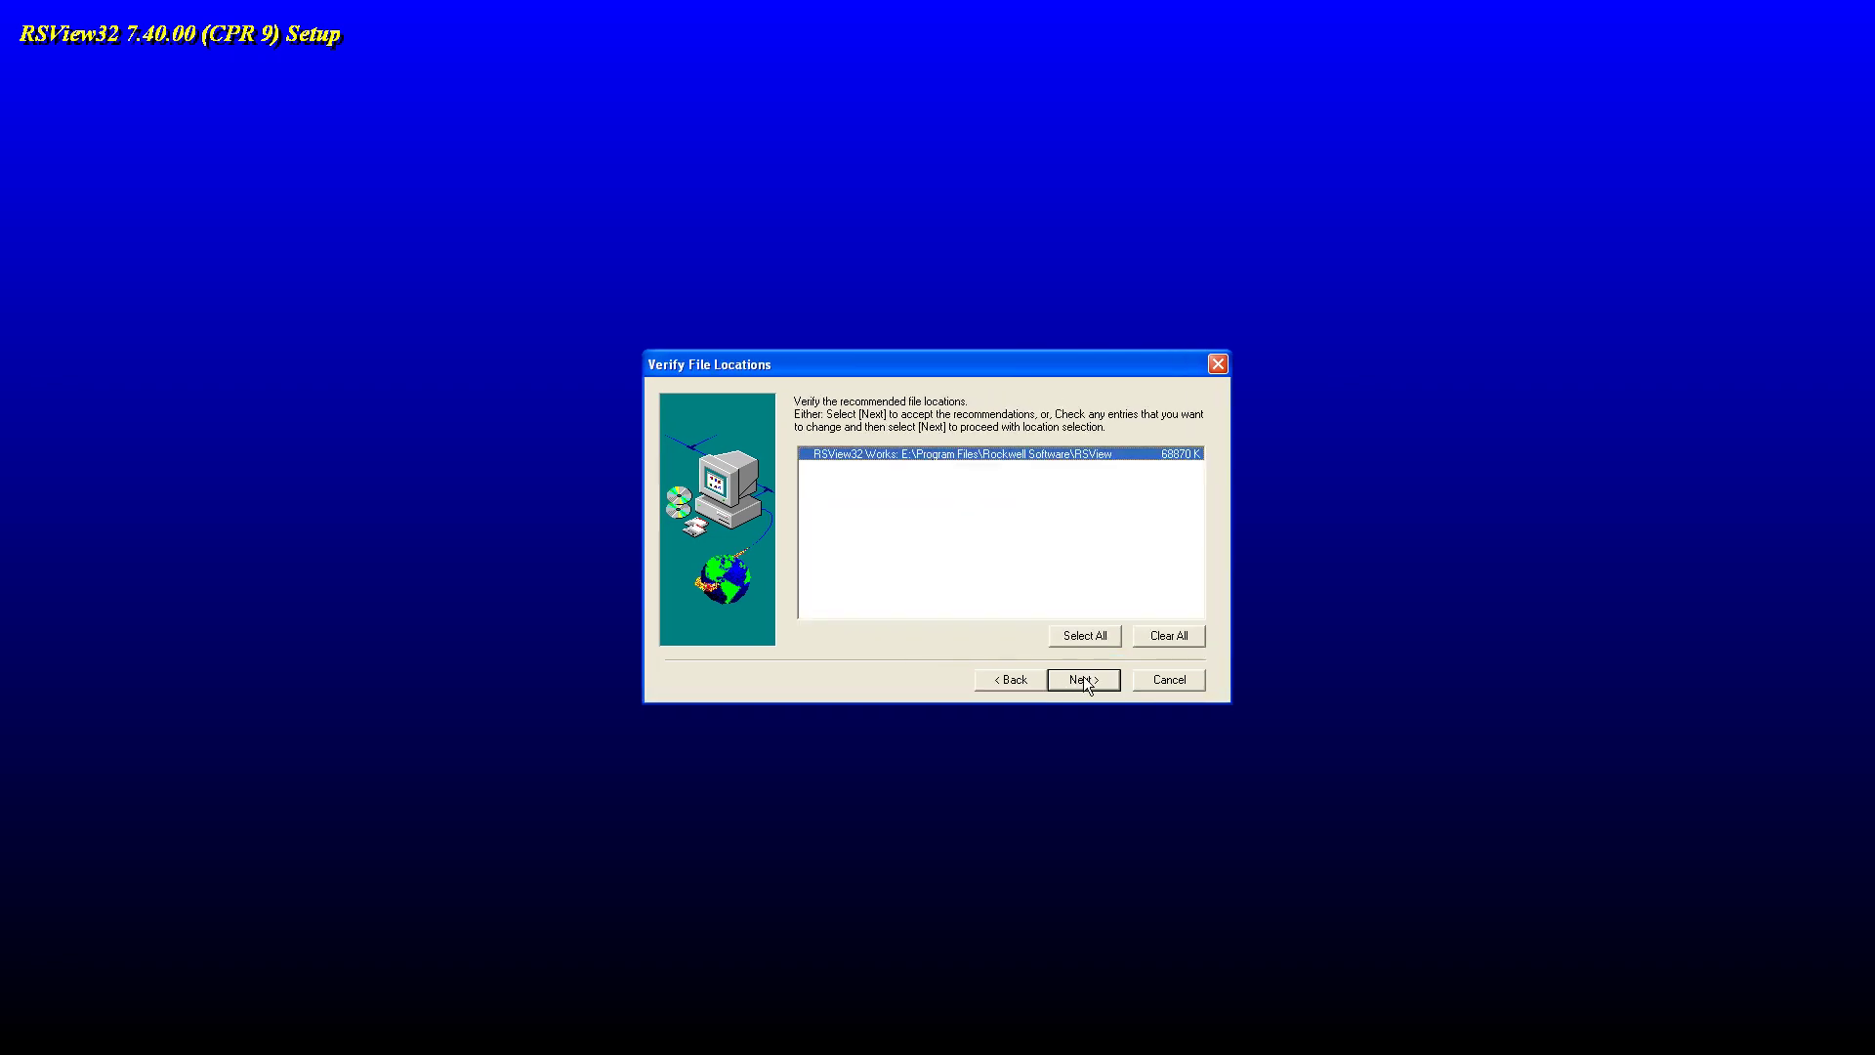
{"action": "left_click", "coordinate": [1084, 680]}
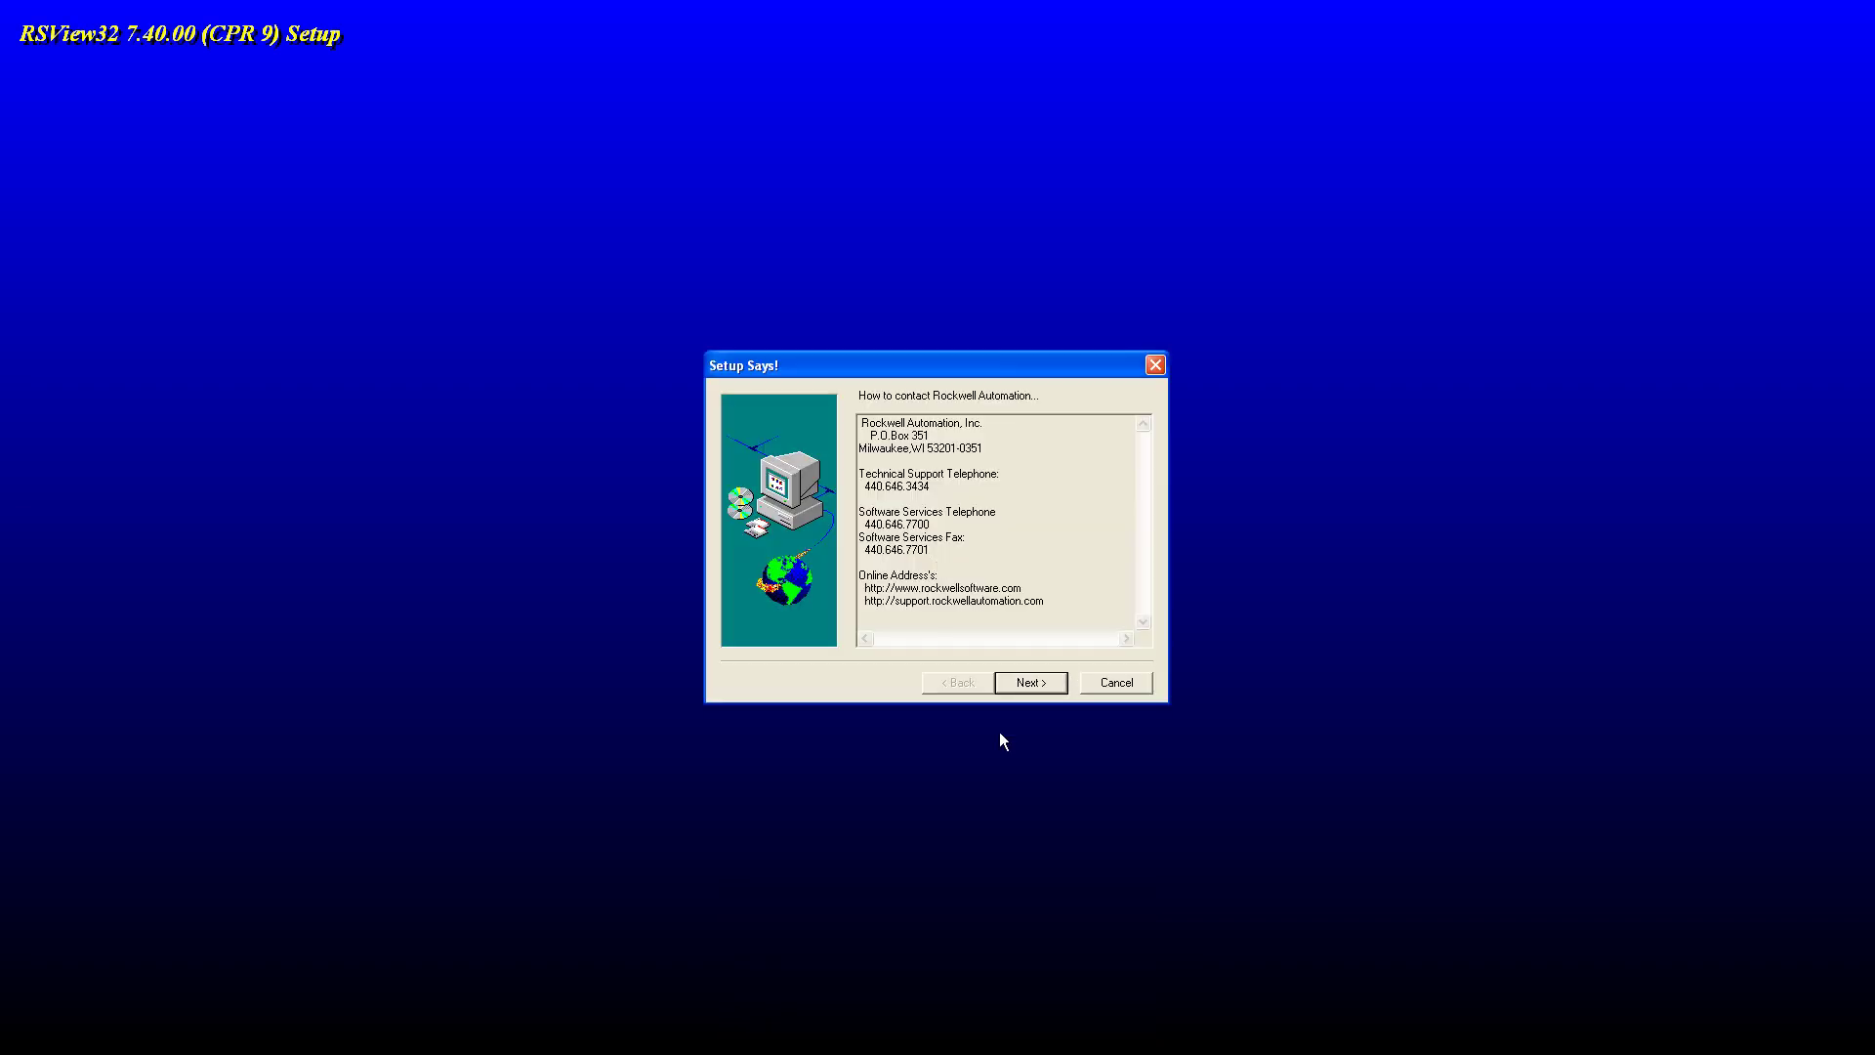
Finish the RSView32 setup without viewing the ReadMe file or restarting immediately, and acknowledge the restart reminder.
{"action": "left_click", "coordinate": [1035, 689]}
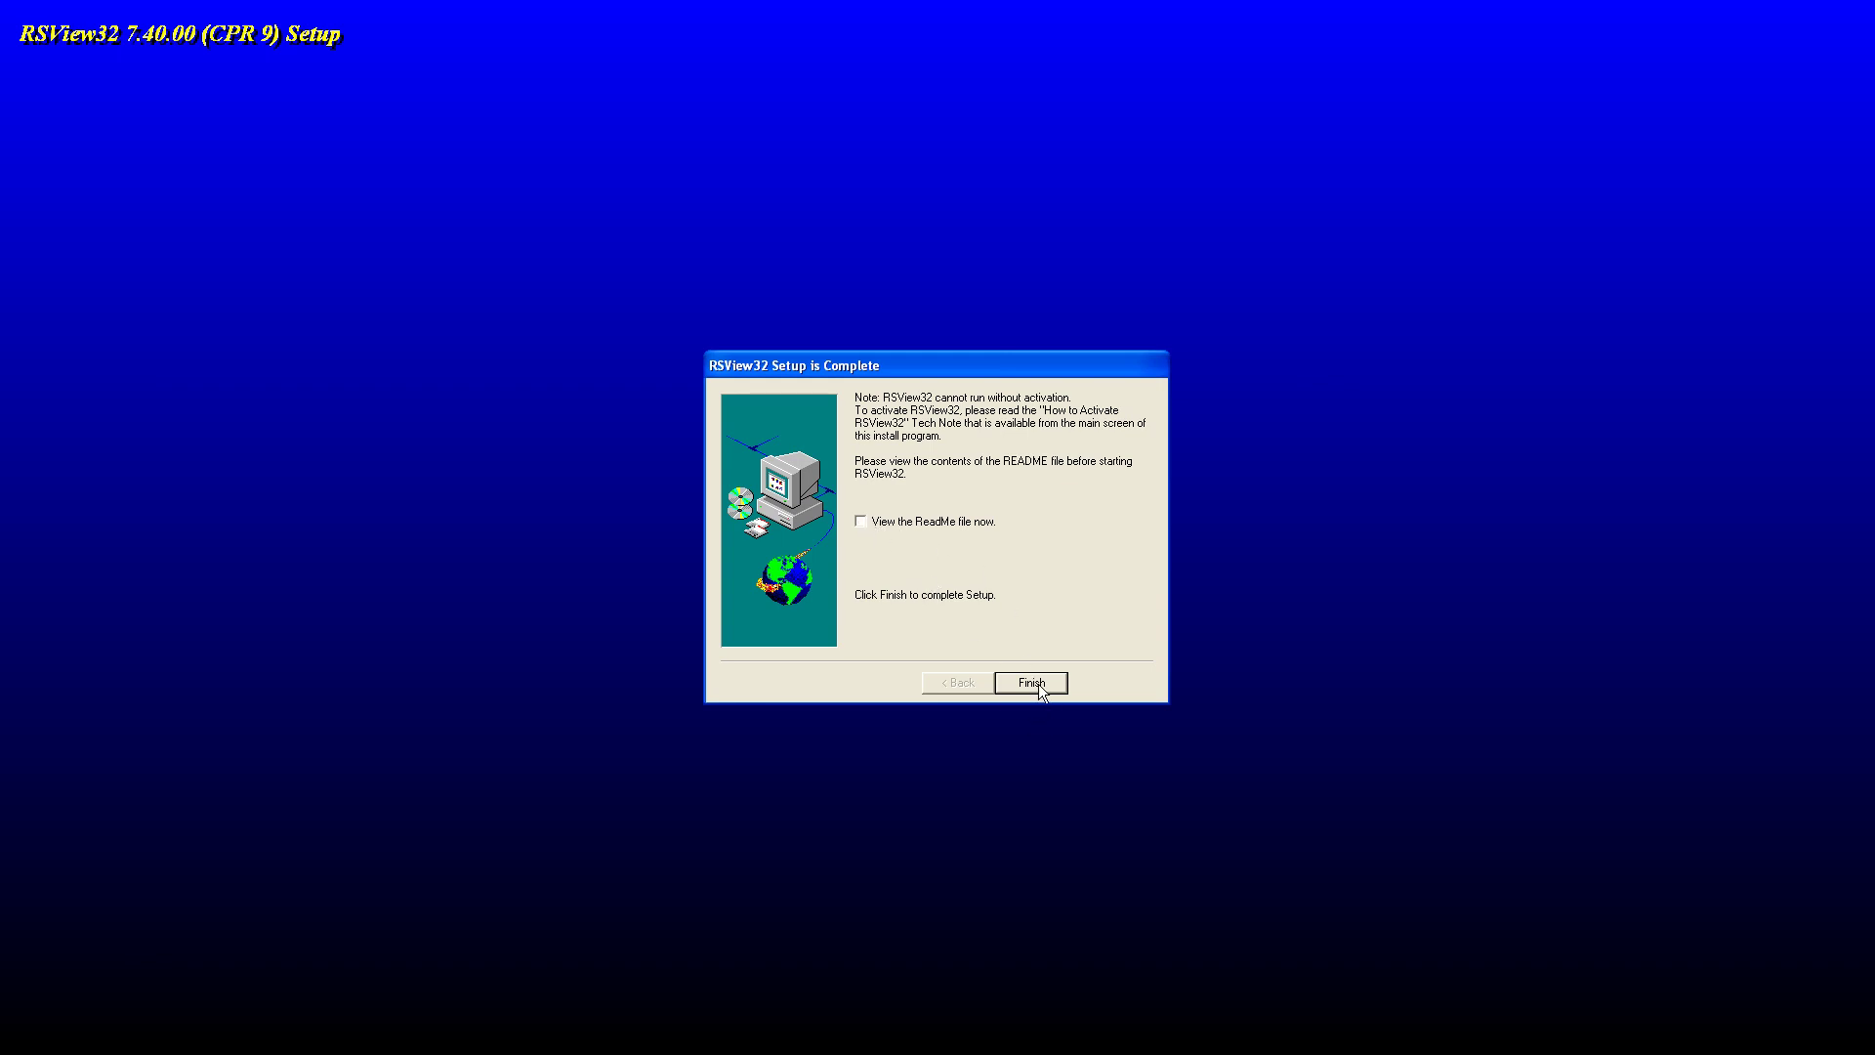
{"action": "left_click", "coordinate": [1032, 683]}
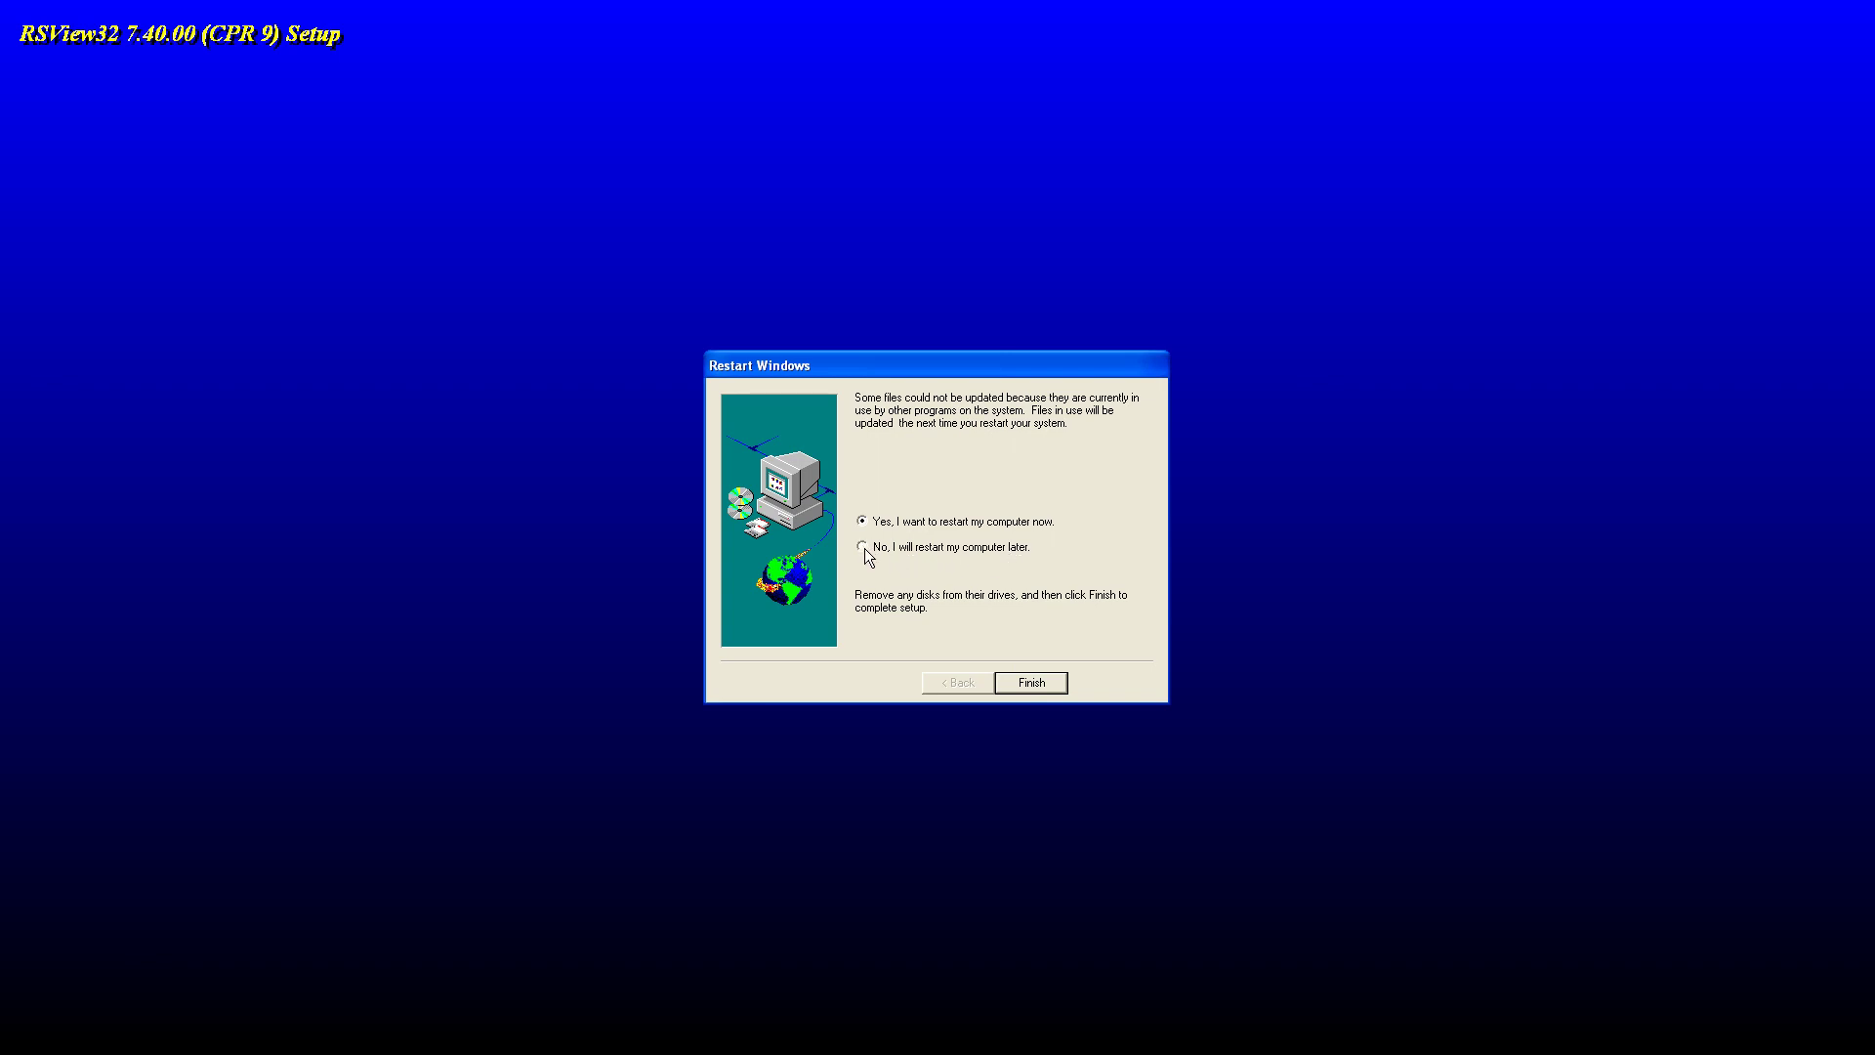
{"action": "left_click", "coordinate": [1035, 684]}
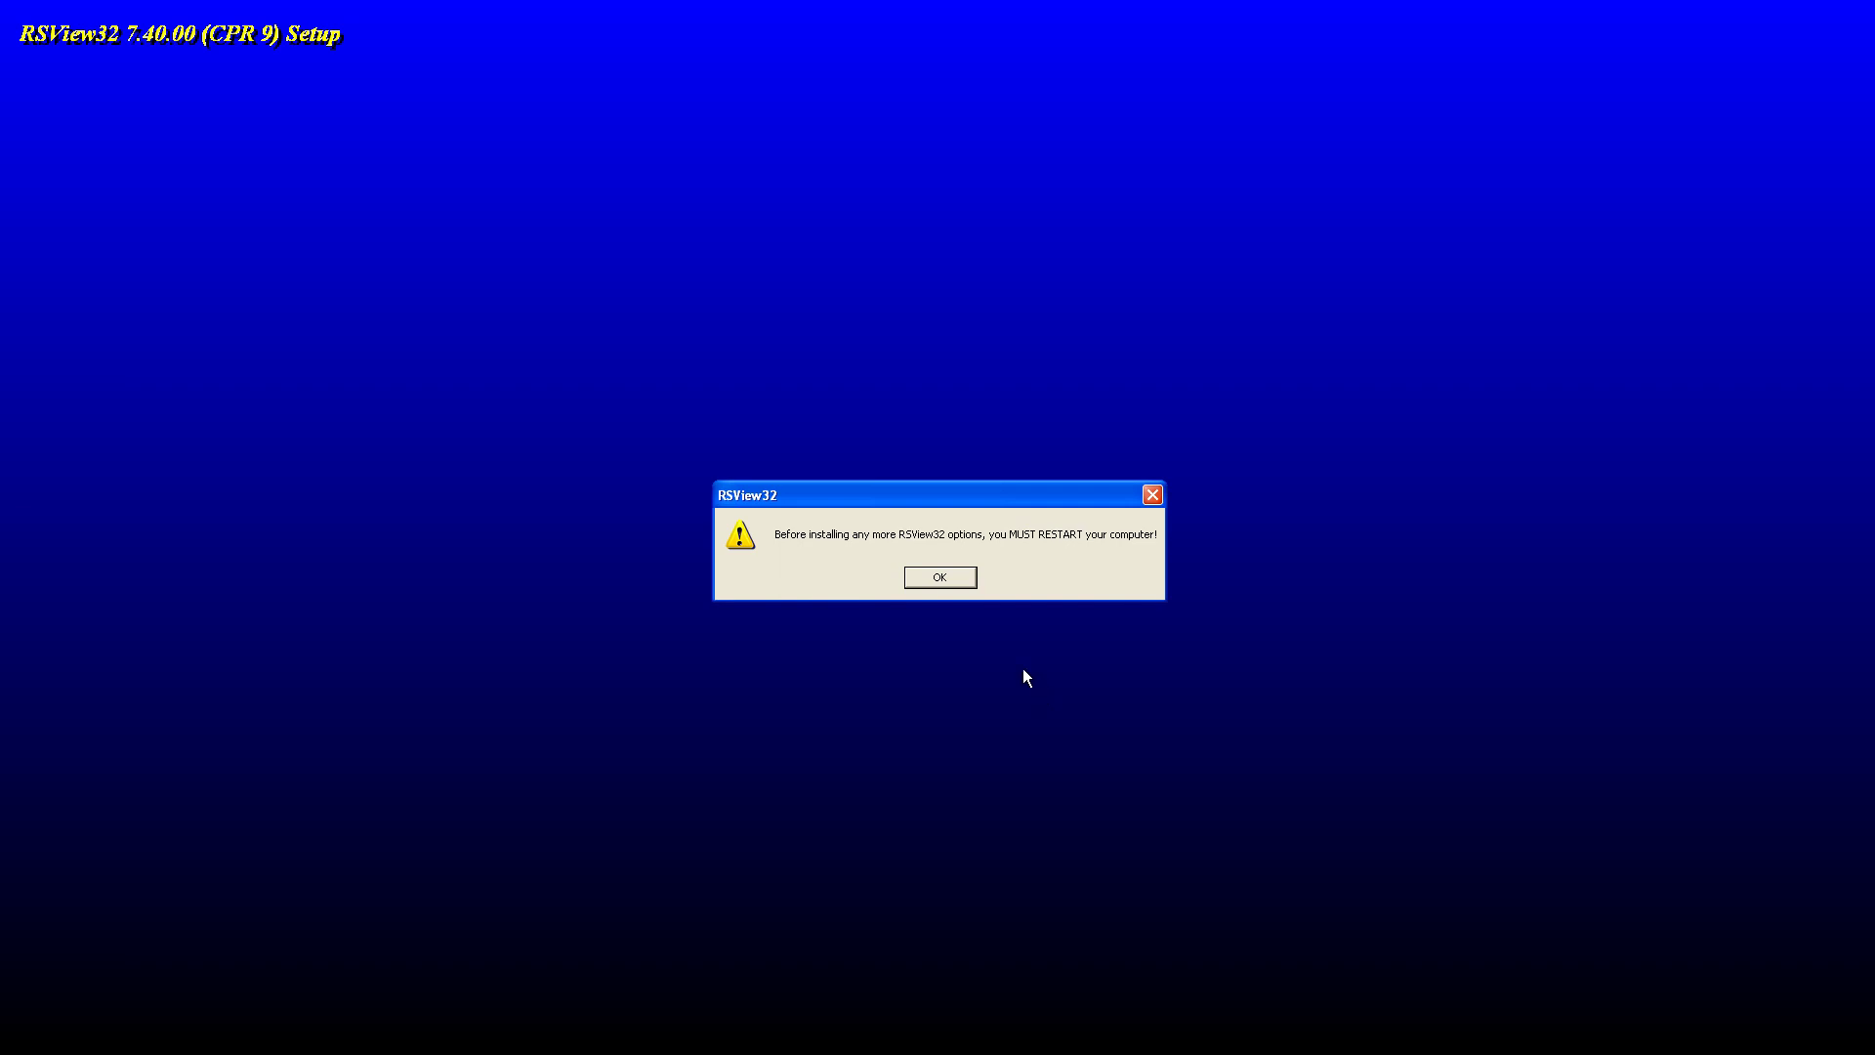
{"action": "left_click", "coordinate": [959, 577]}
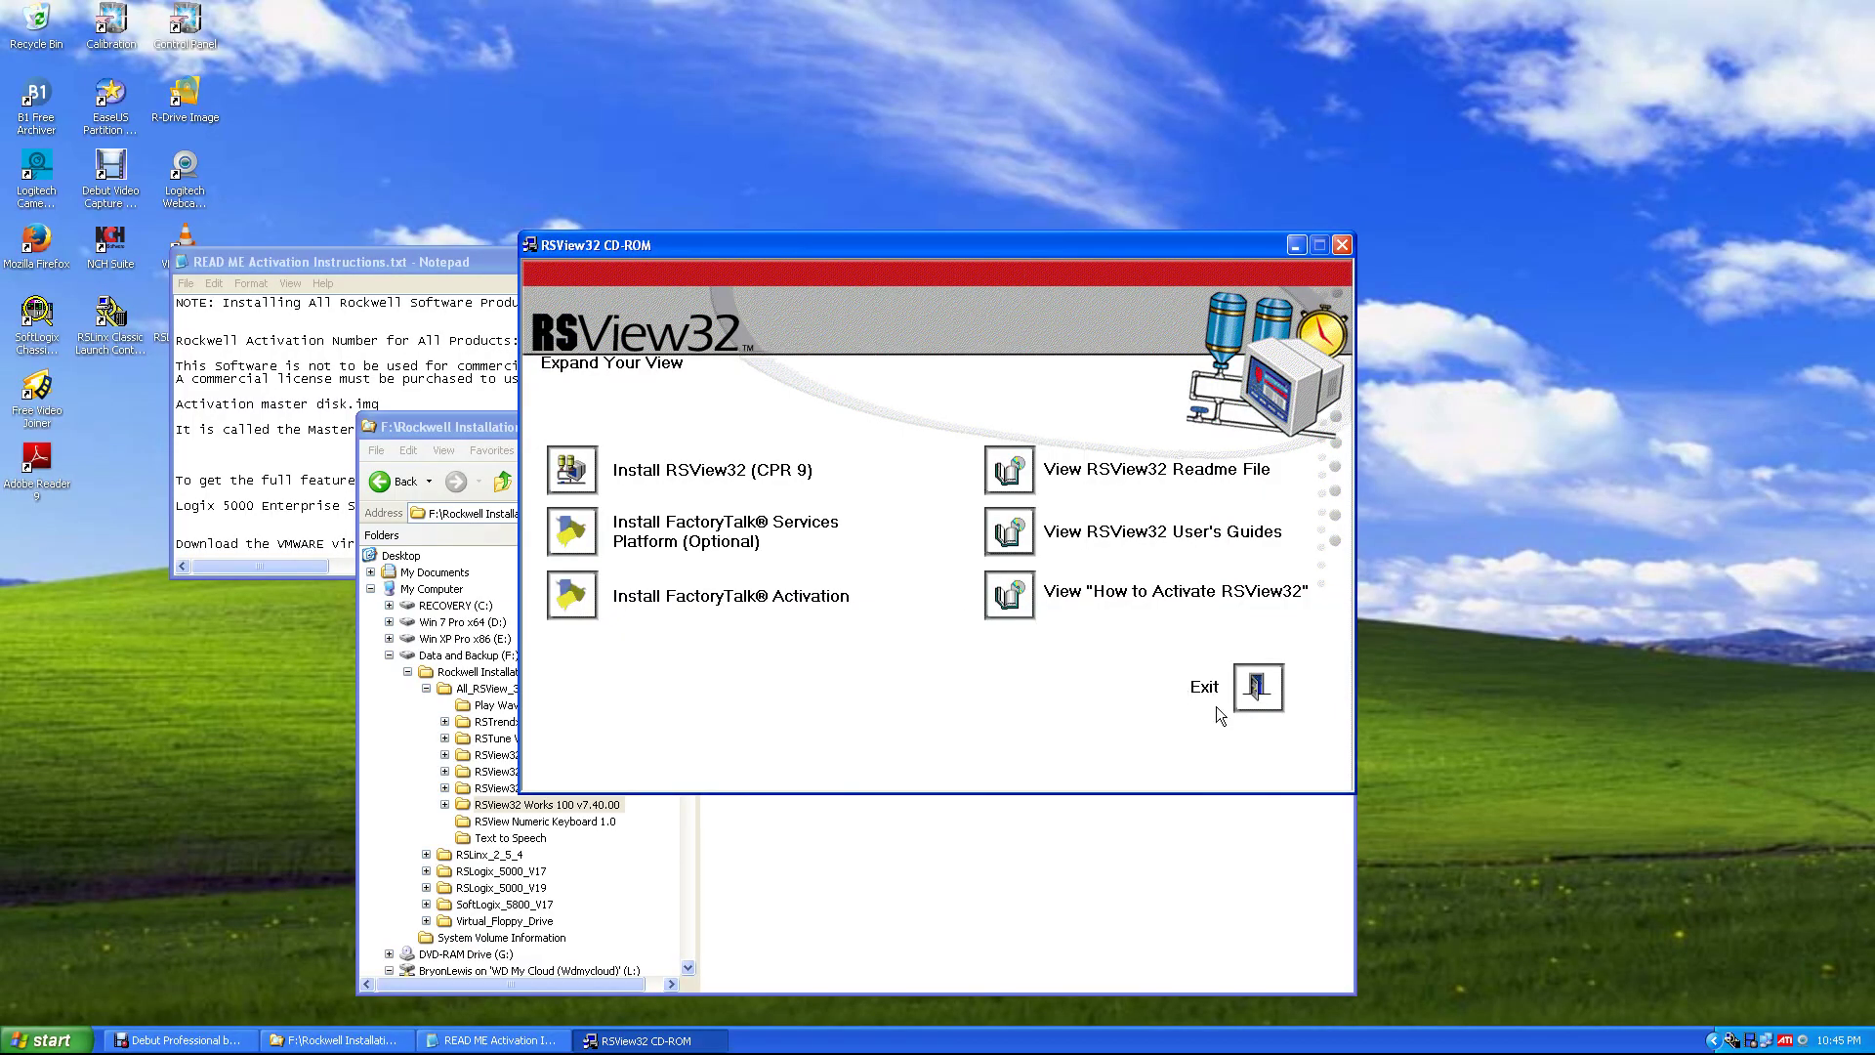
Exit the RSView32 CD-ROM launcher and close the READ ME Activation Instructions file.
{"action": "left_click", "coordinate": [1206, 688]}
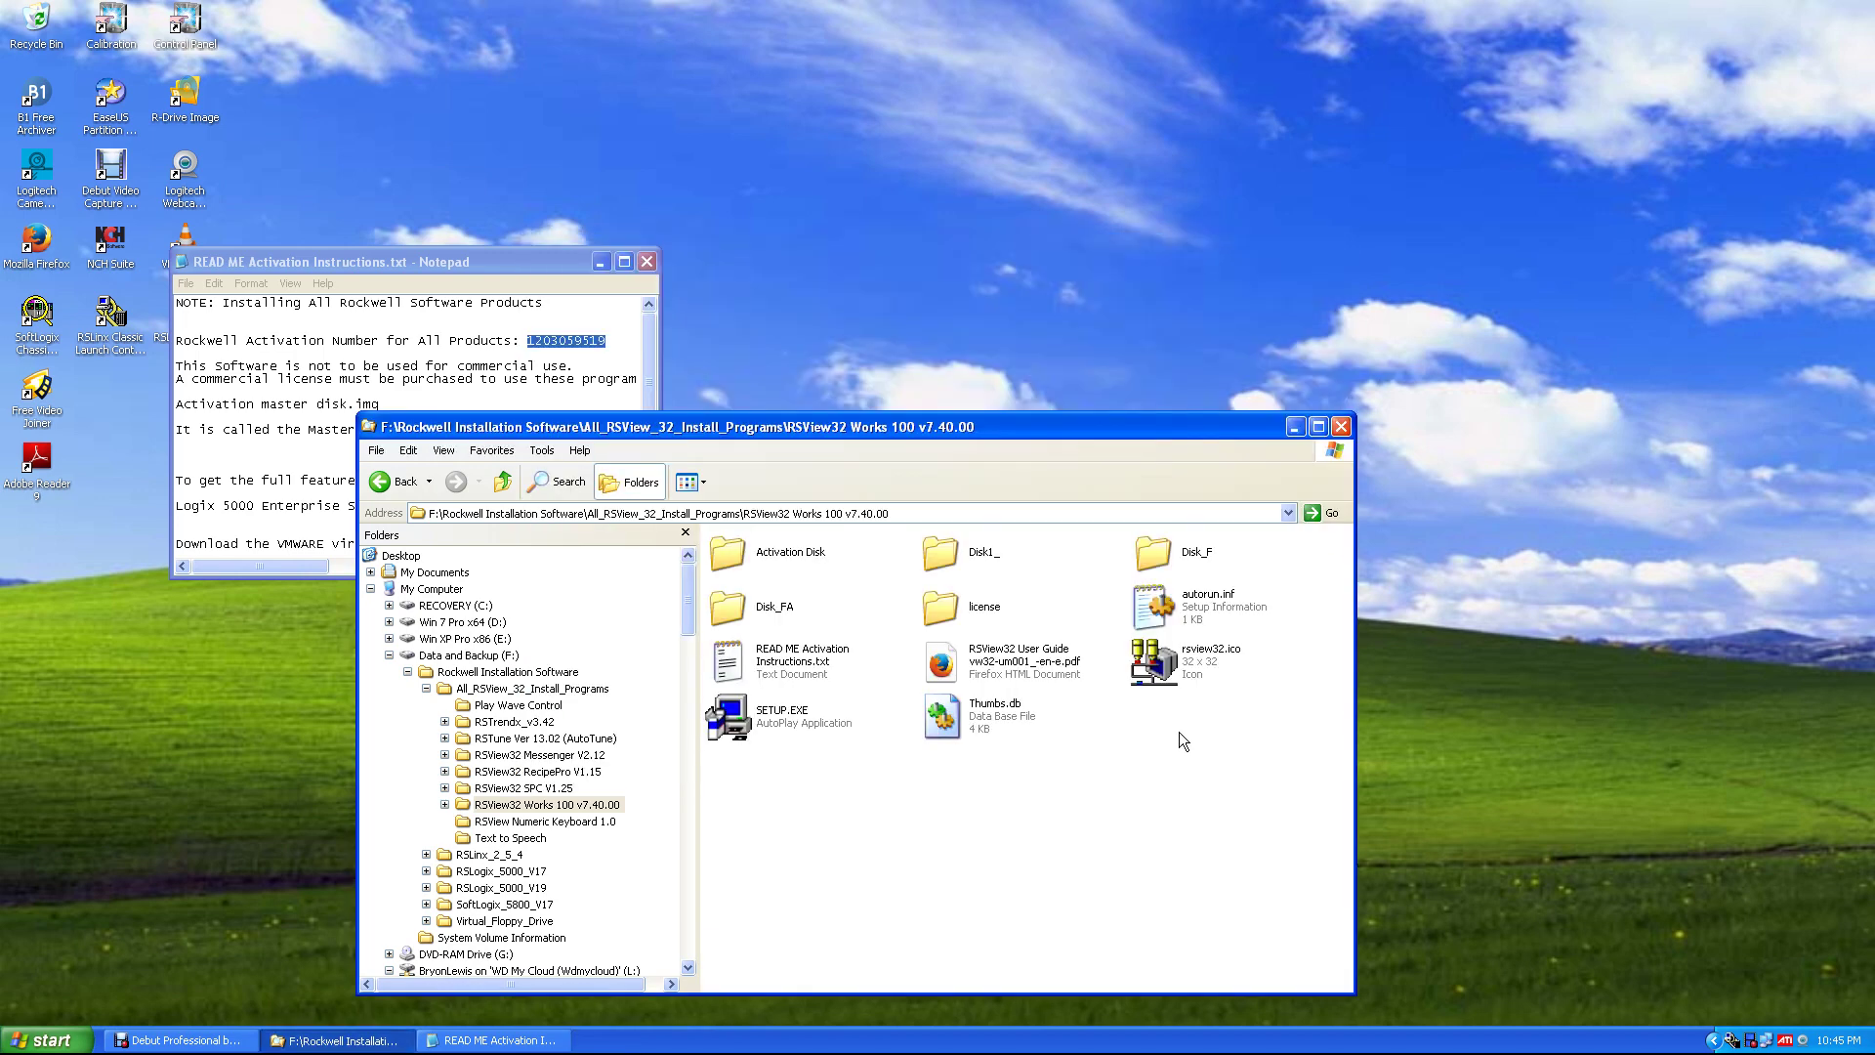
{"action": "left_click", "coordinate": [648, 261]}
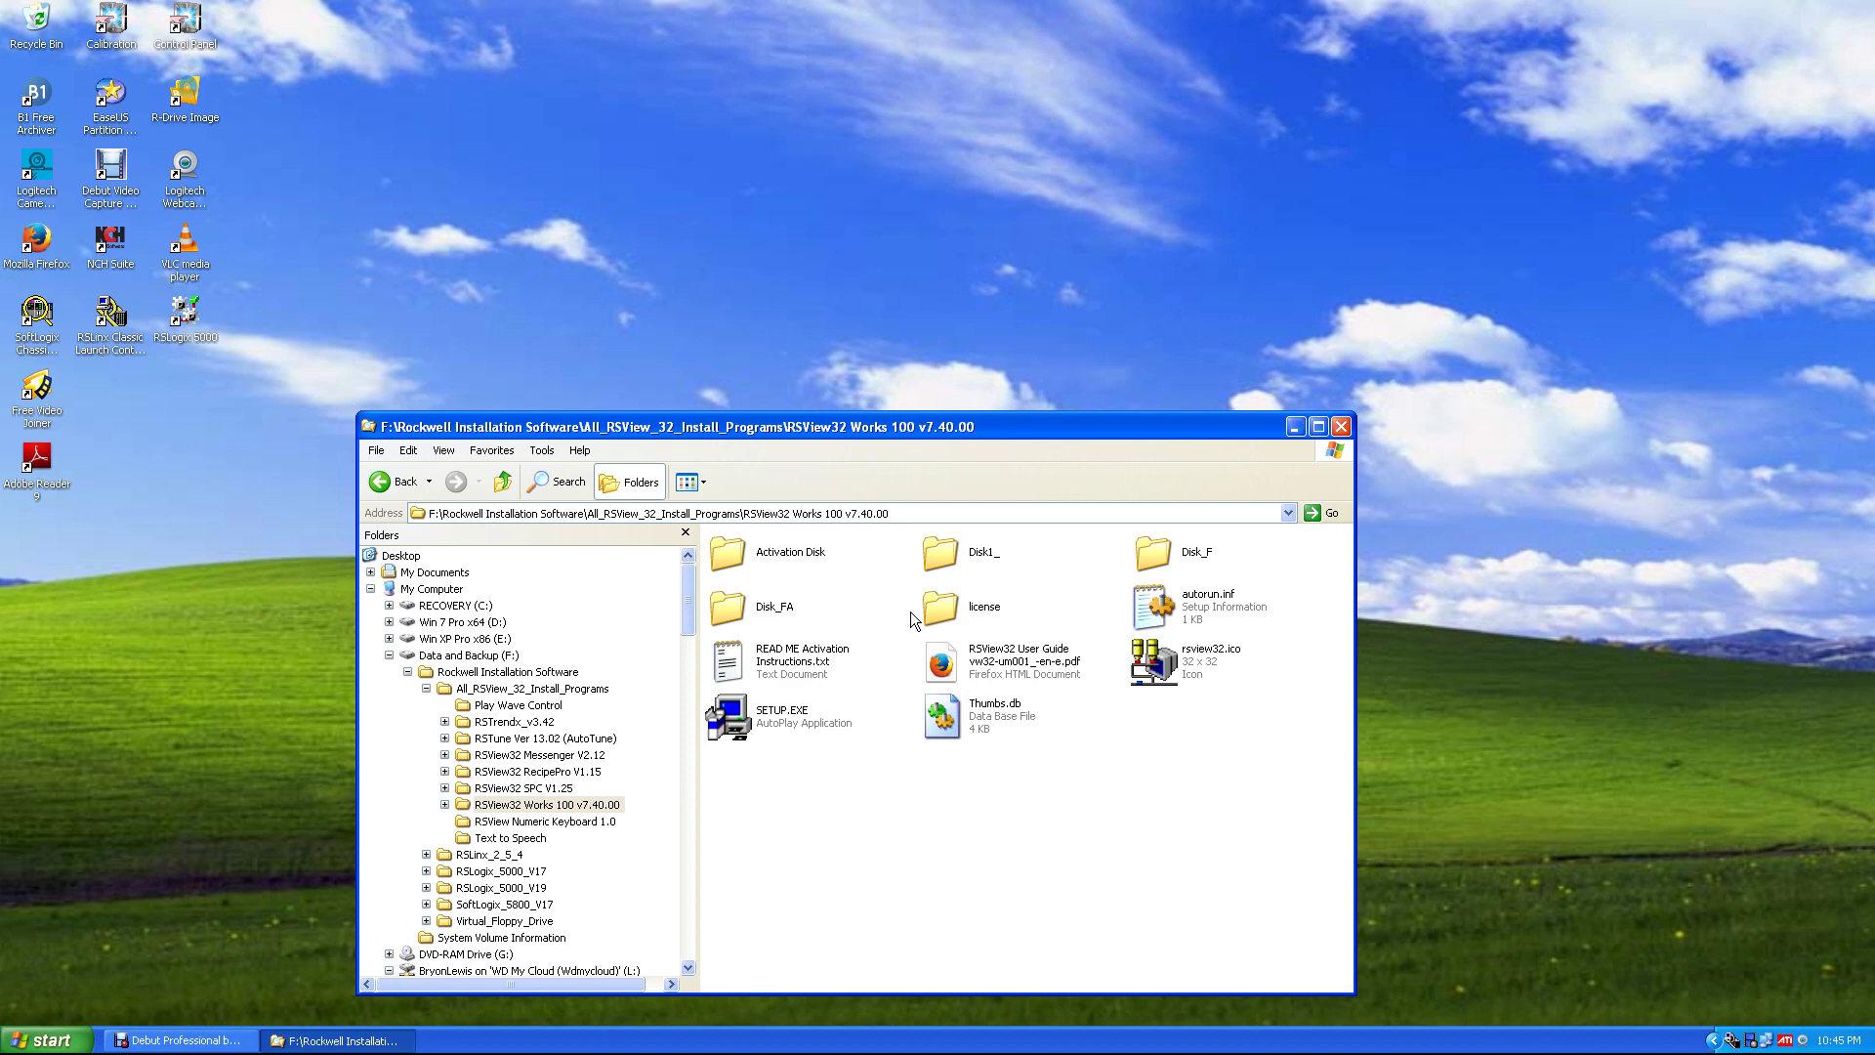
{"action": "key", "text": "Tab"}
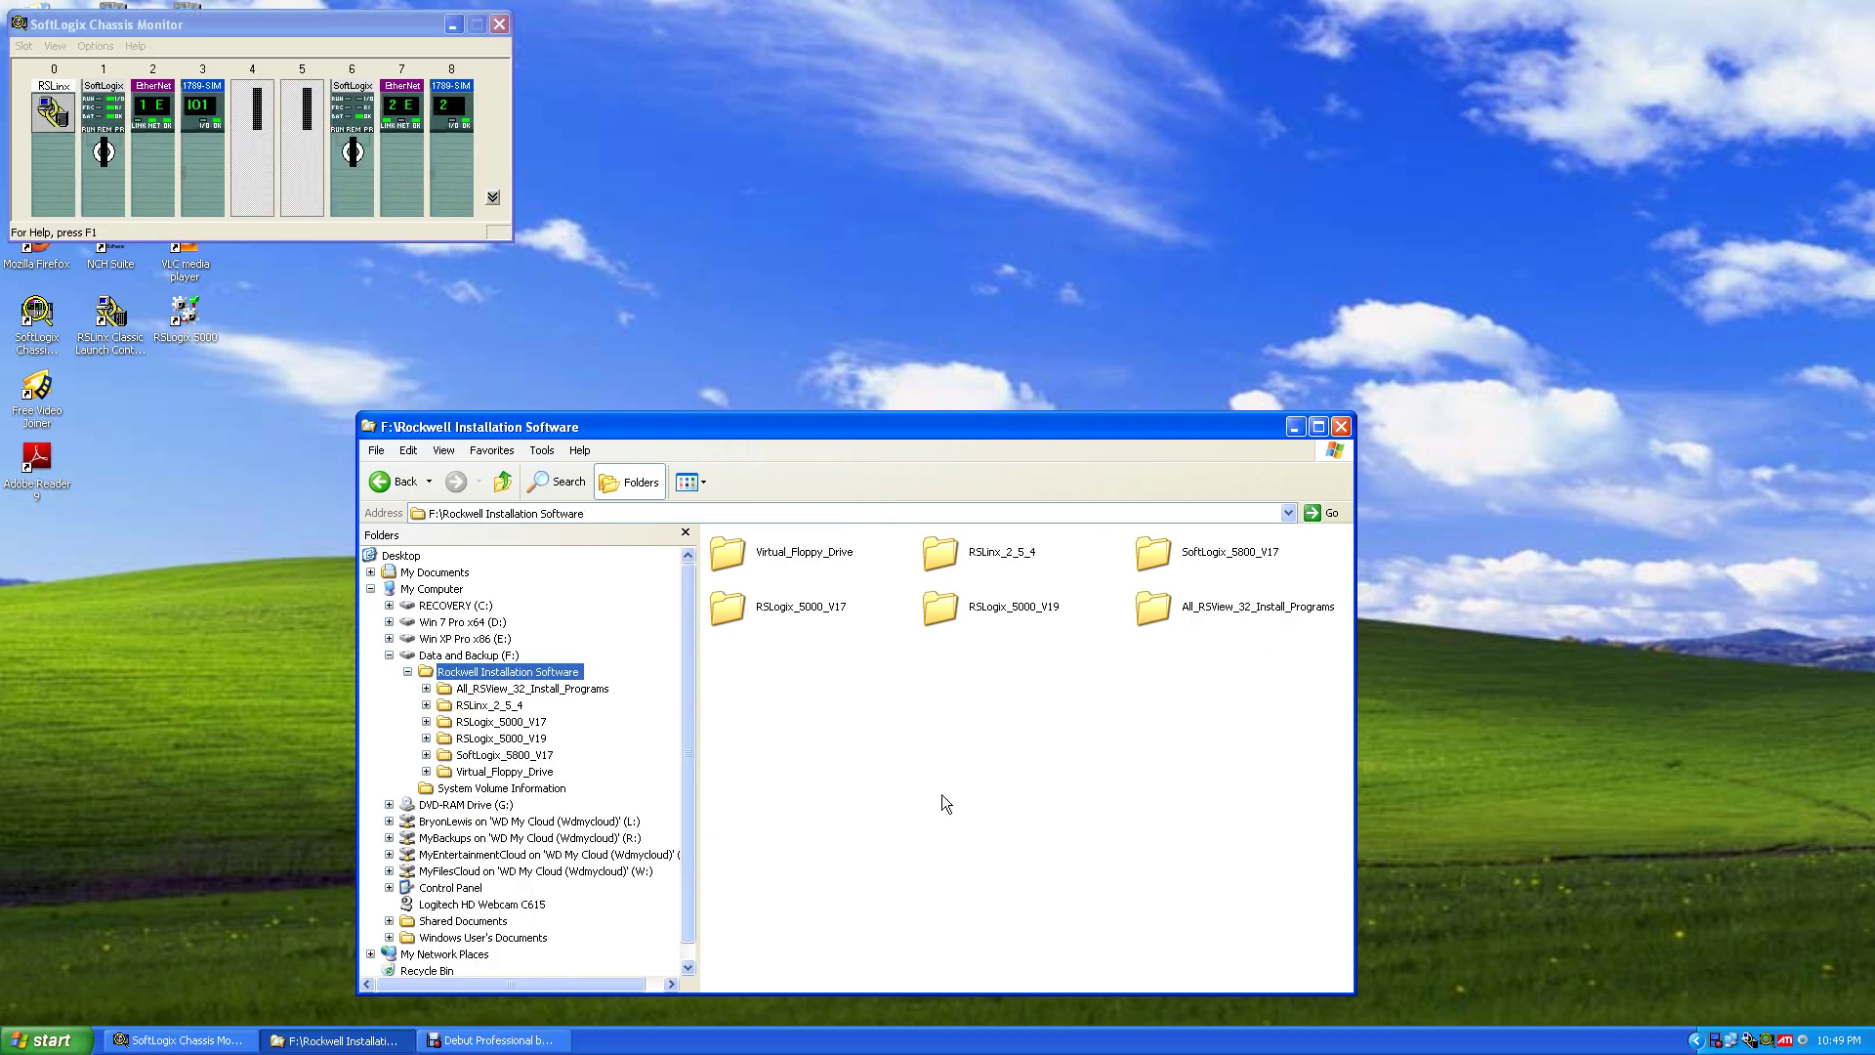
Run MSSpeech_SR_en-US_TELE.msi from the Text to Speech folder in All_RSView_32_Install_Programs.
{"action": "double_click", "coordinate": [1204, 609]}
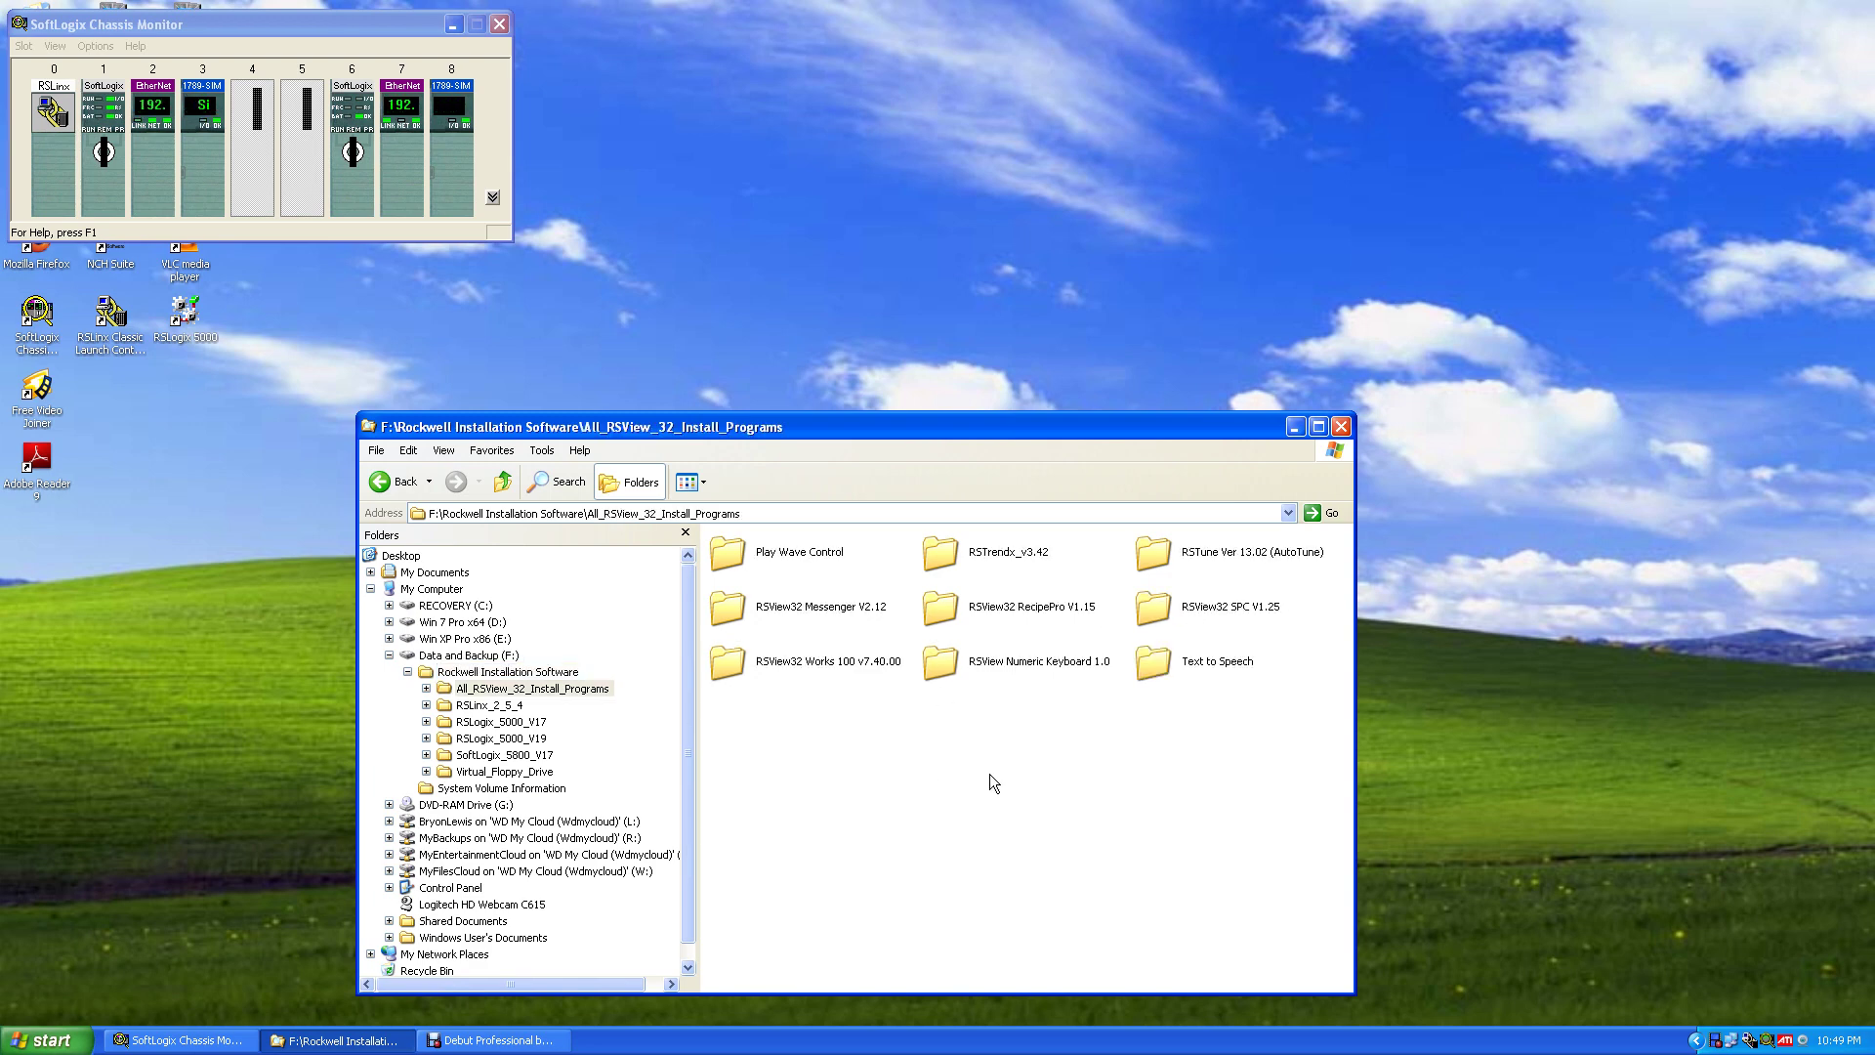
{"action": "left_click", "coordinate": [1152, 666]}
{"action": "double_click", "coordinate": [1152, 666]}
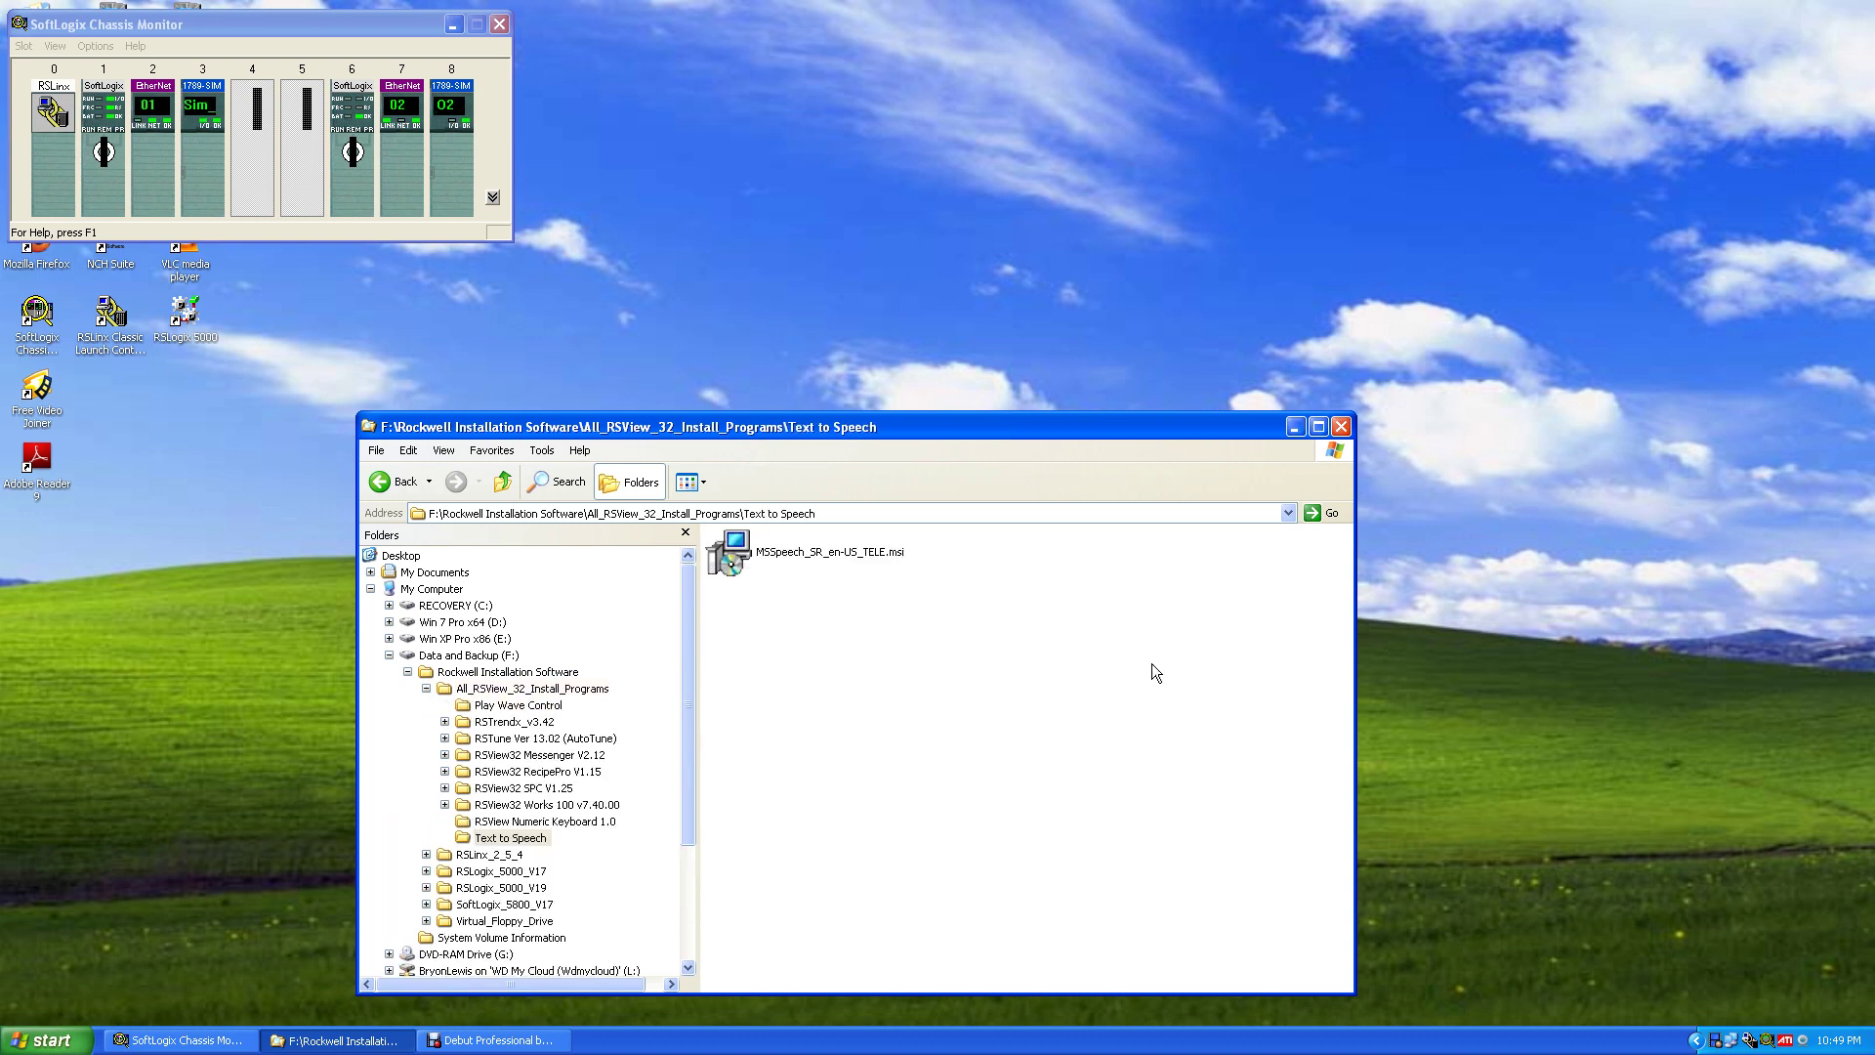
{"action": "left_click", "coordinate": [779, 553]}
{"action": "key", "text": "Return"}
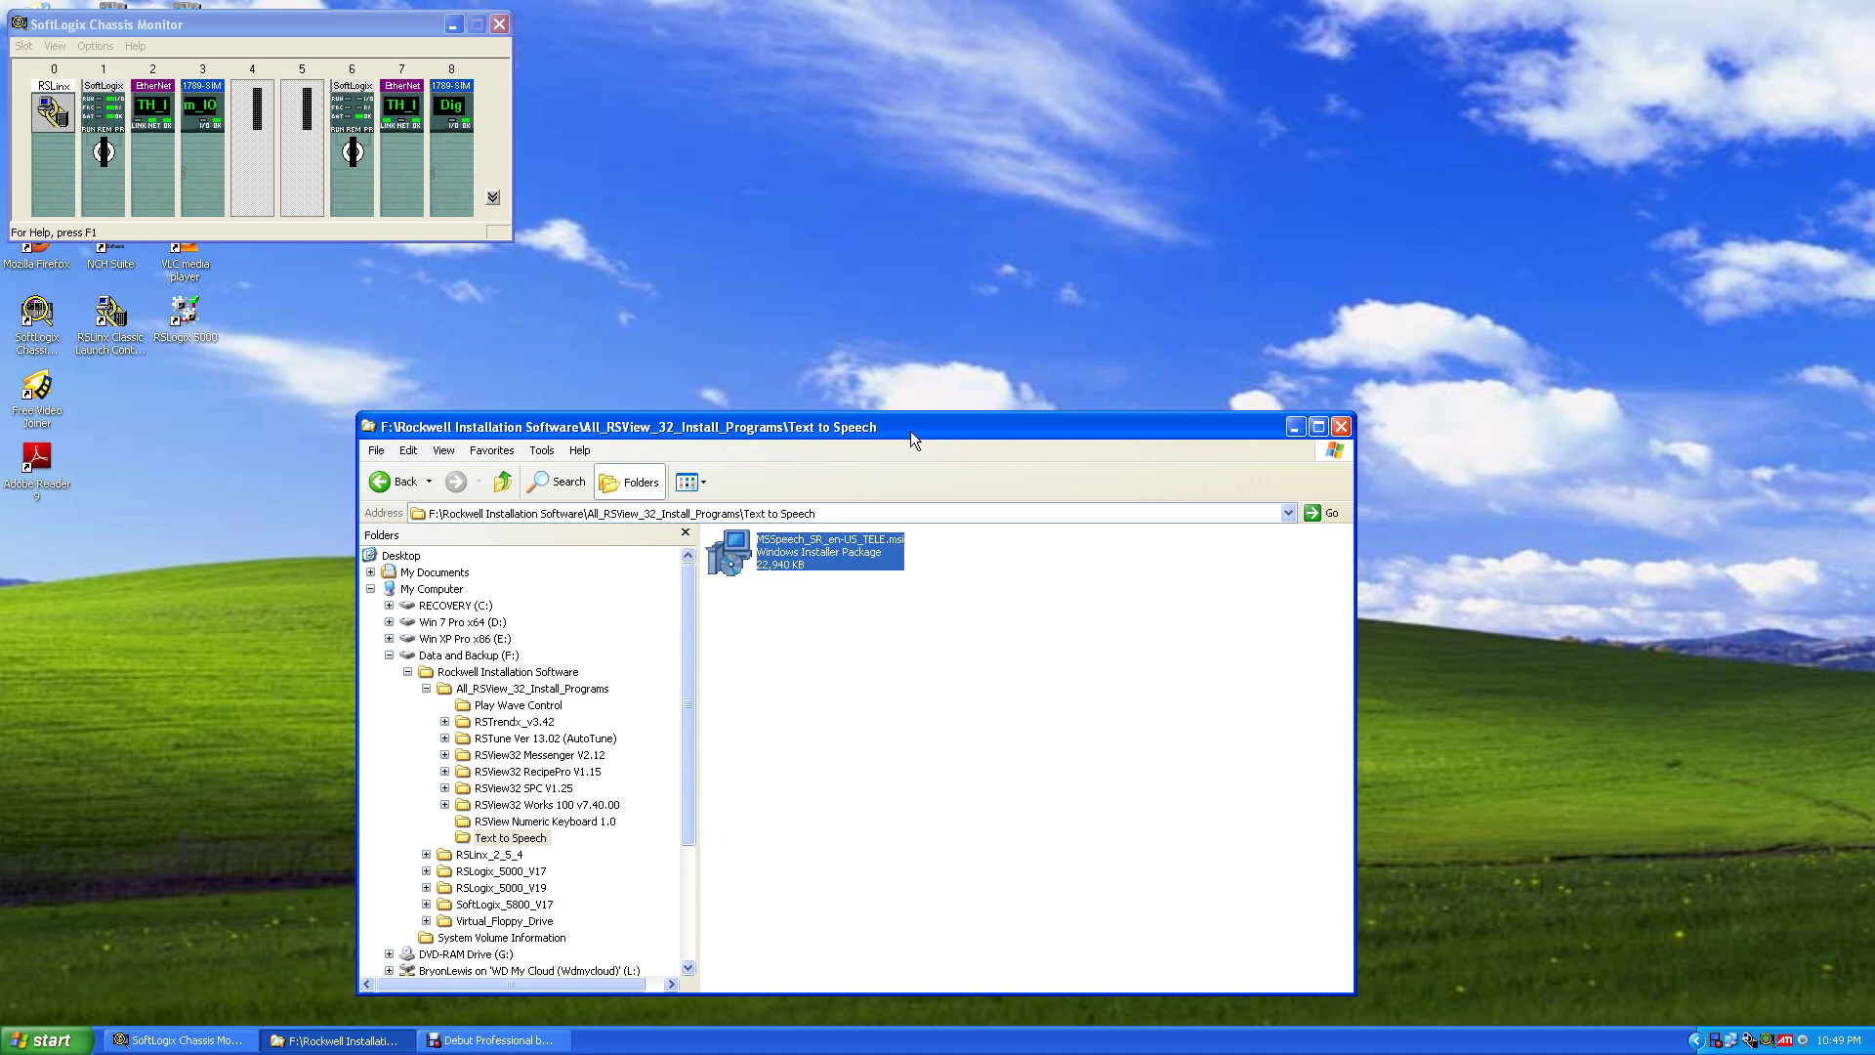
Open READ ME Activation Instructions.txt from the RSView32 Works 100 v7.40.00 folder, highlight the Rockwell activation number, and close the file.
{"action": "left_click_drag", "start_coordinate": [910, 431], "coordinate": [952, 311]}
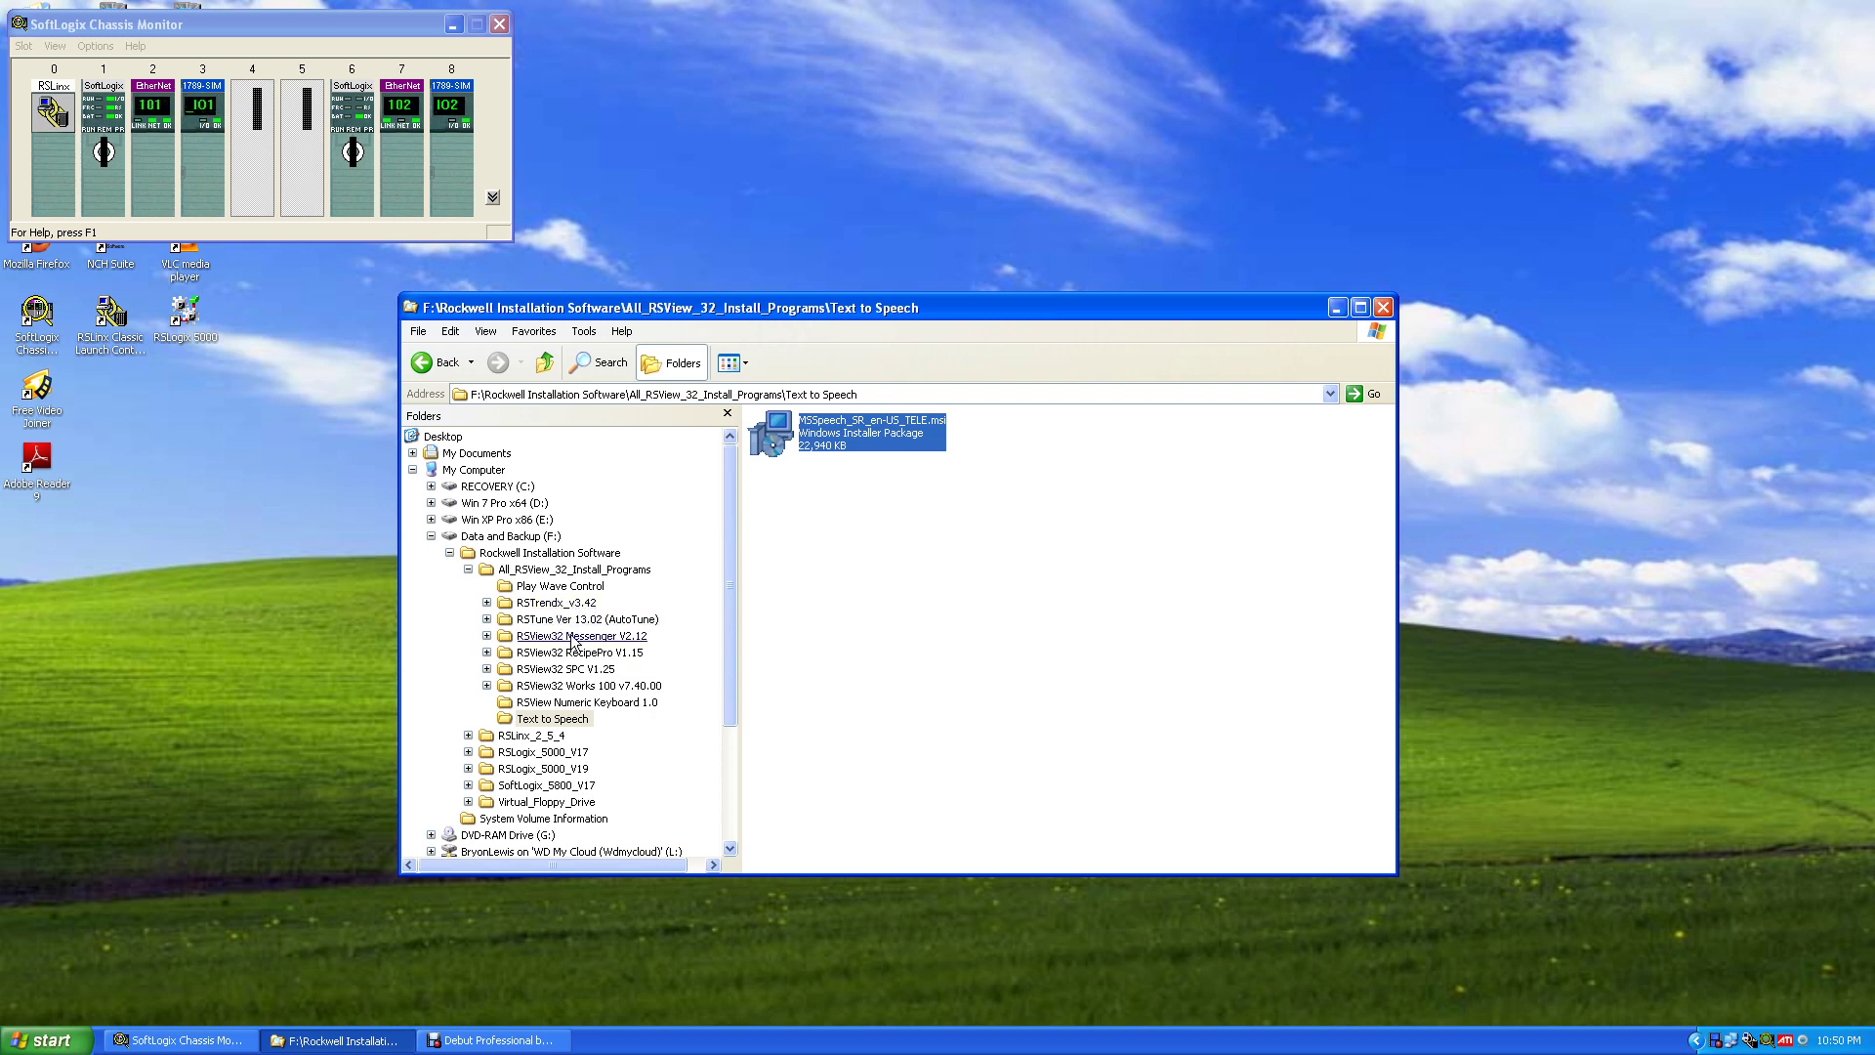
{"action": "left_click", "coordinate": [574, 636]}
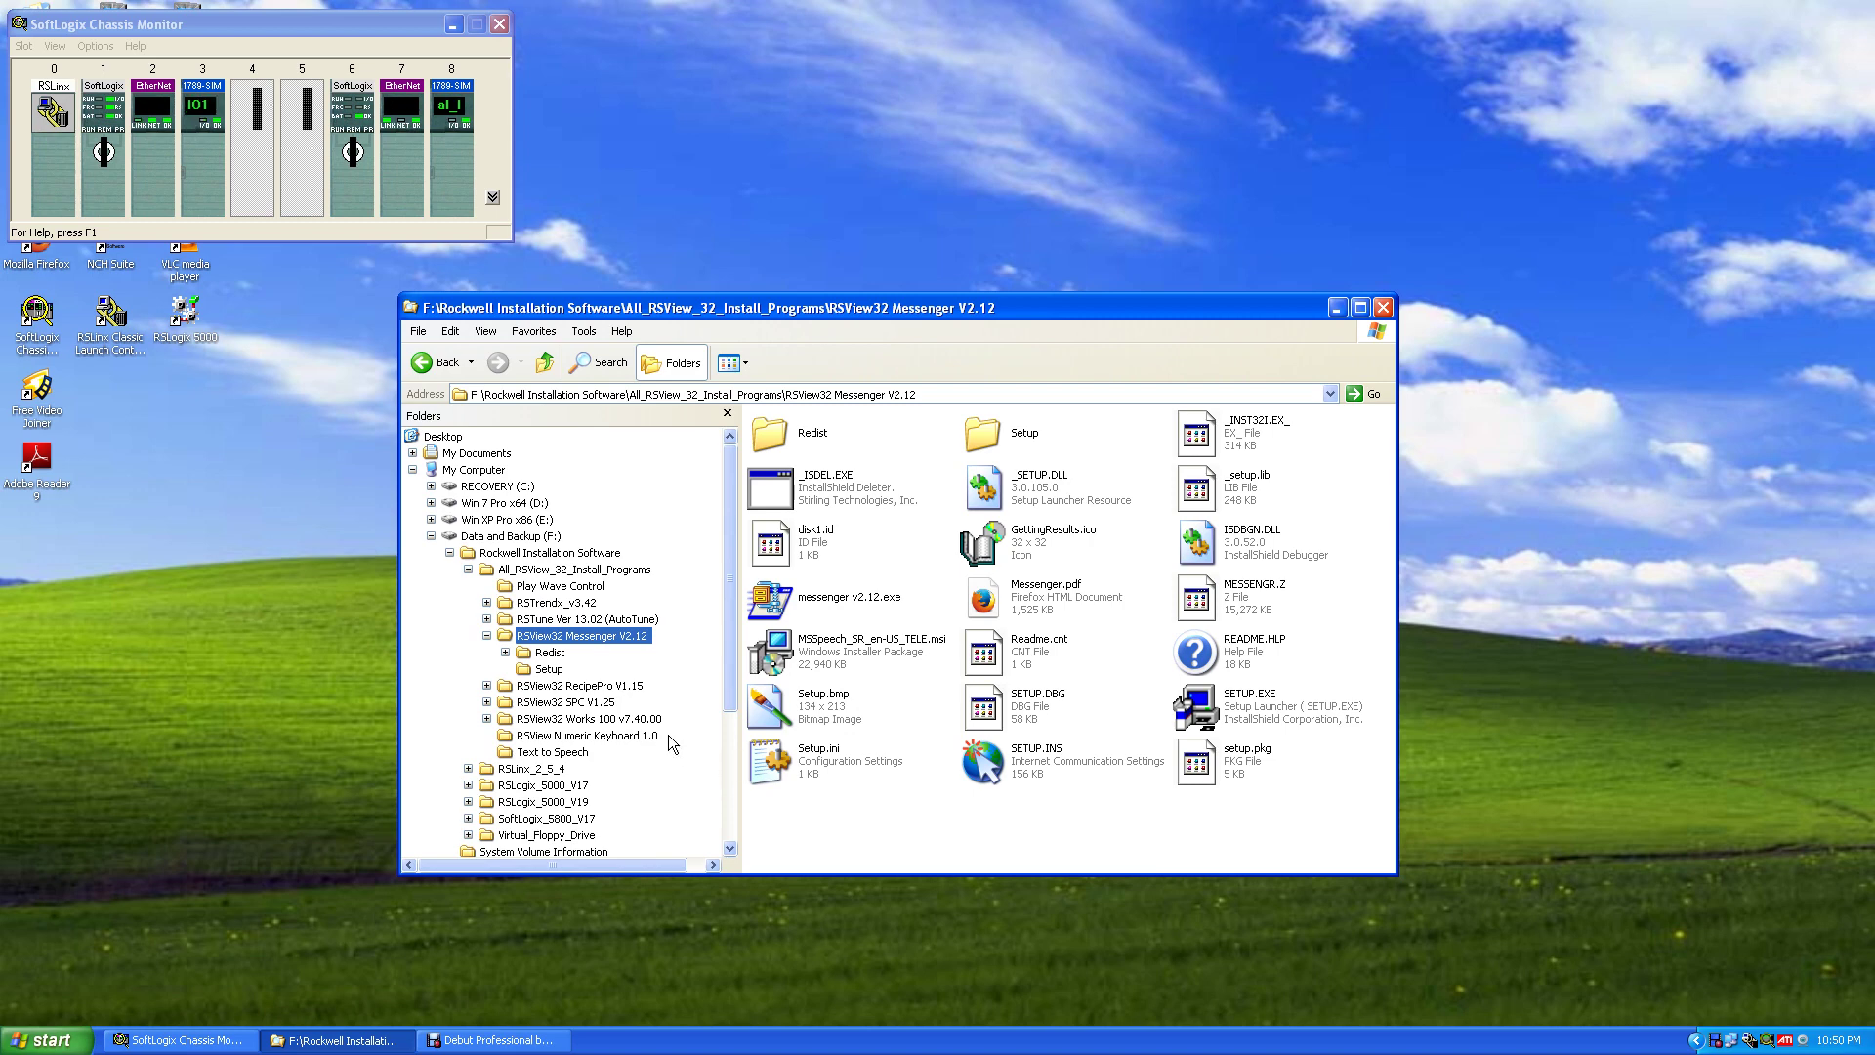
{"action": "left_click", "coordinate": [571, 569]}
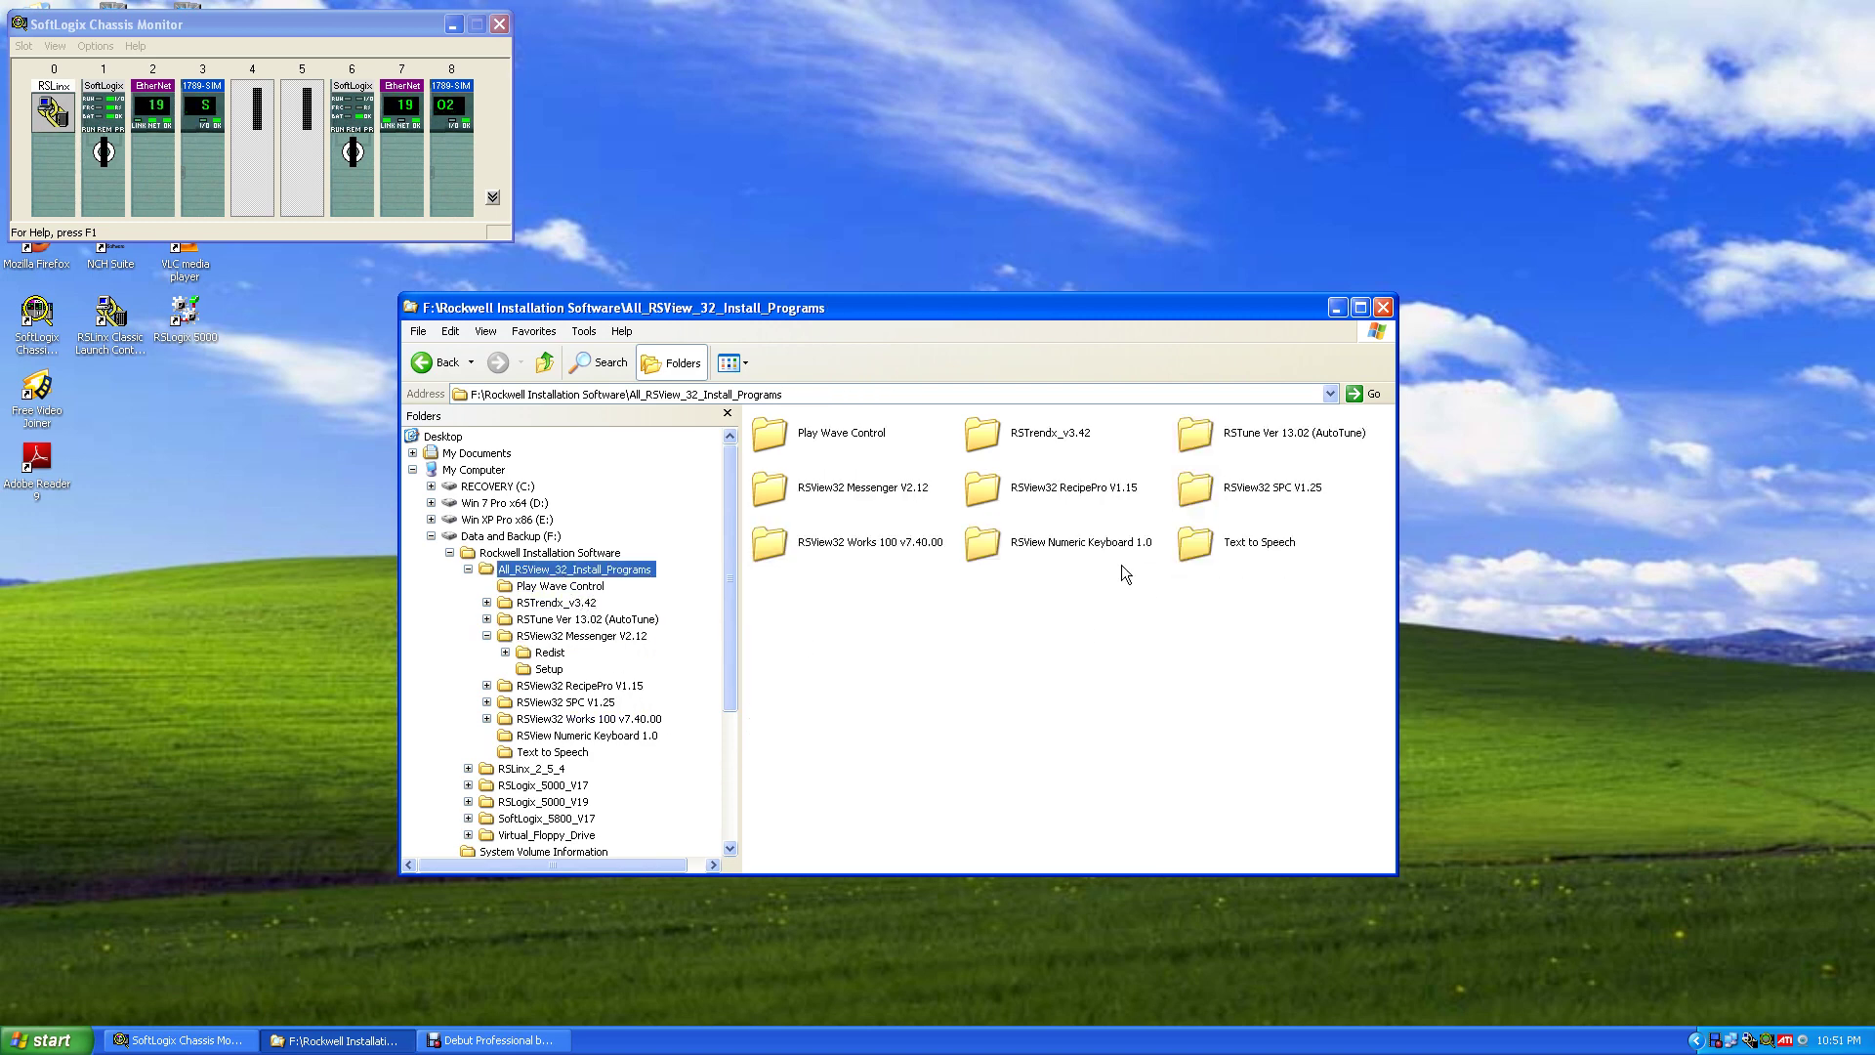
{"action": "double_click", "coordinate": [838, 545]}
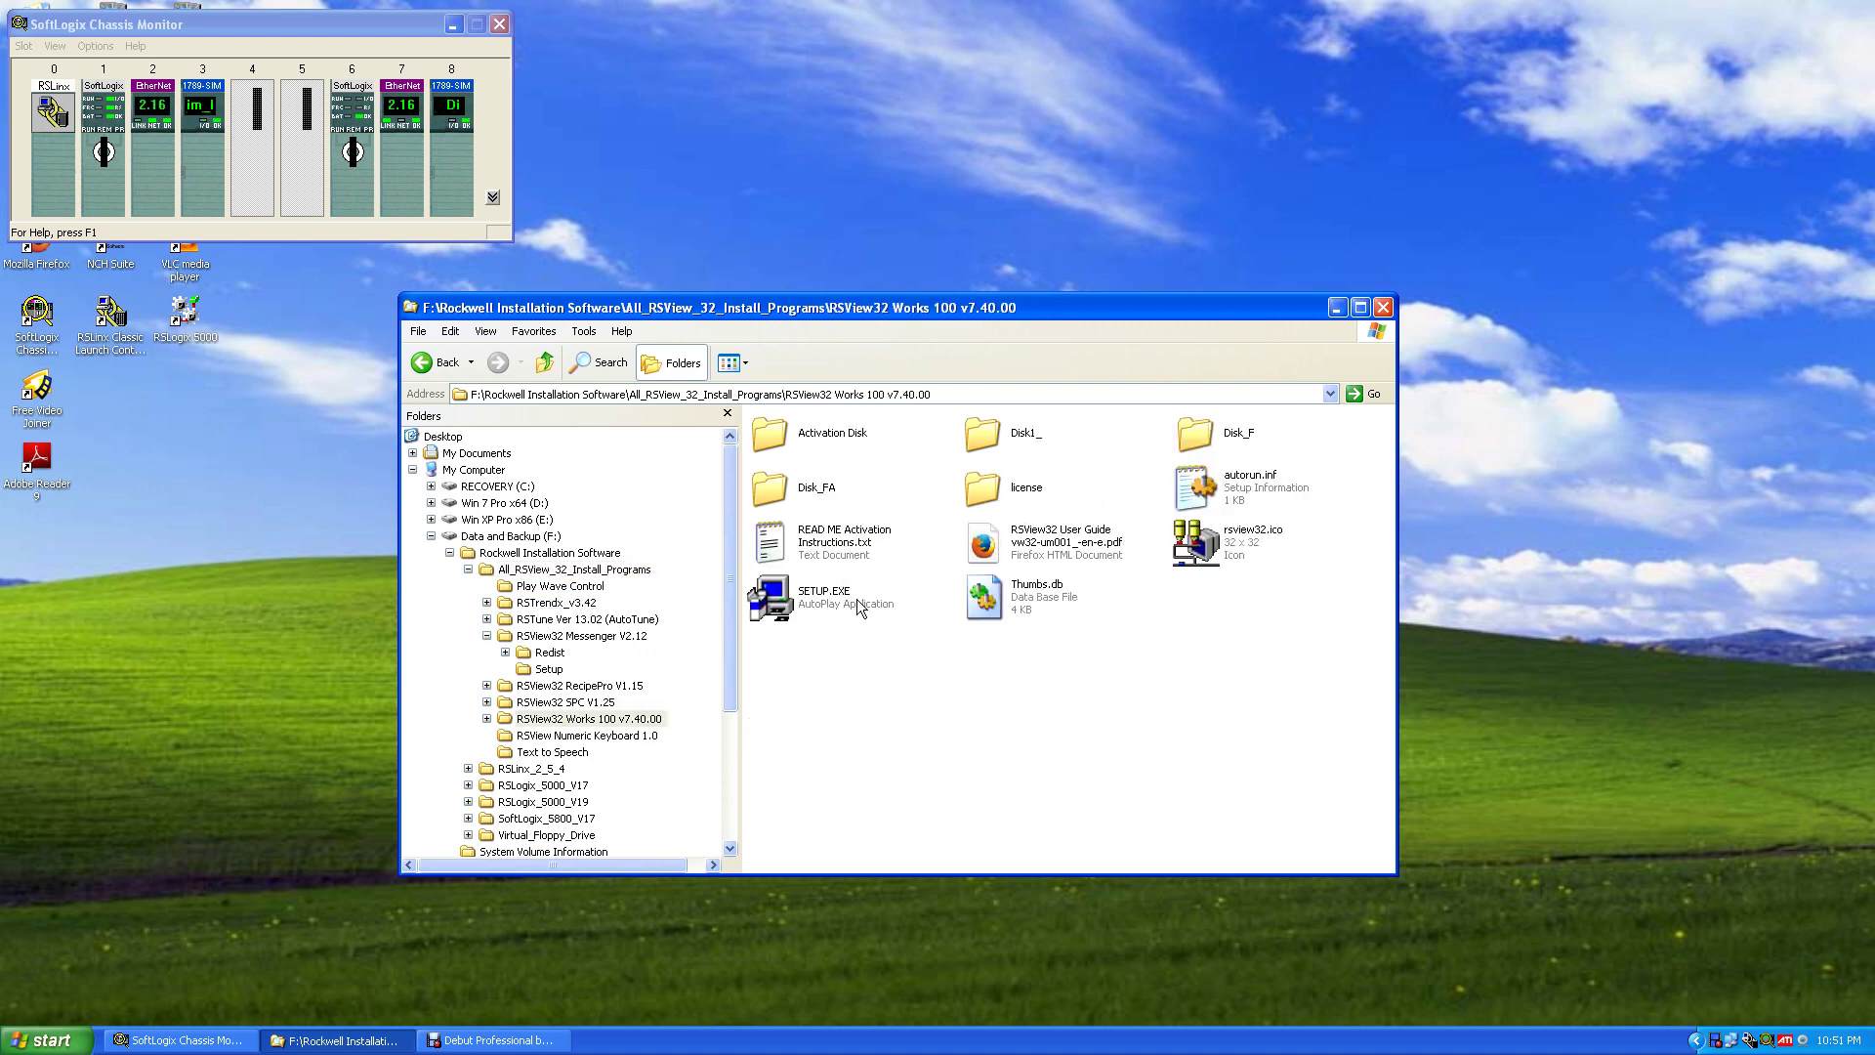
{"action": "left_click", "coordinate": [850, 553]}
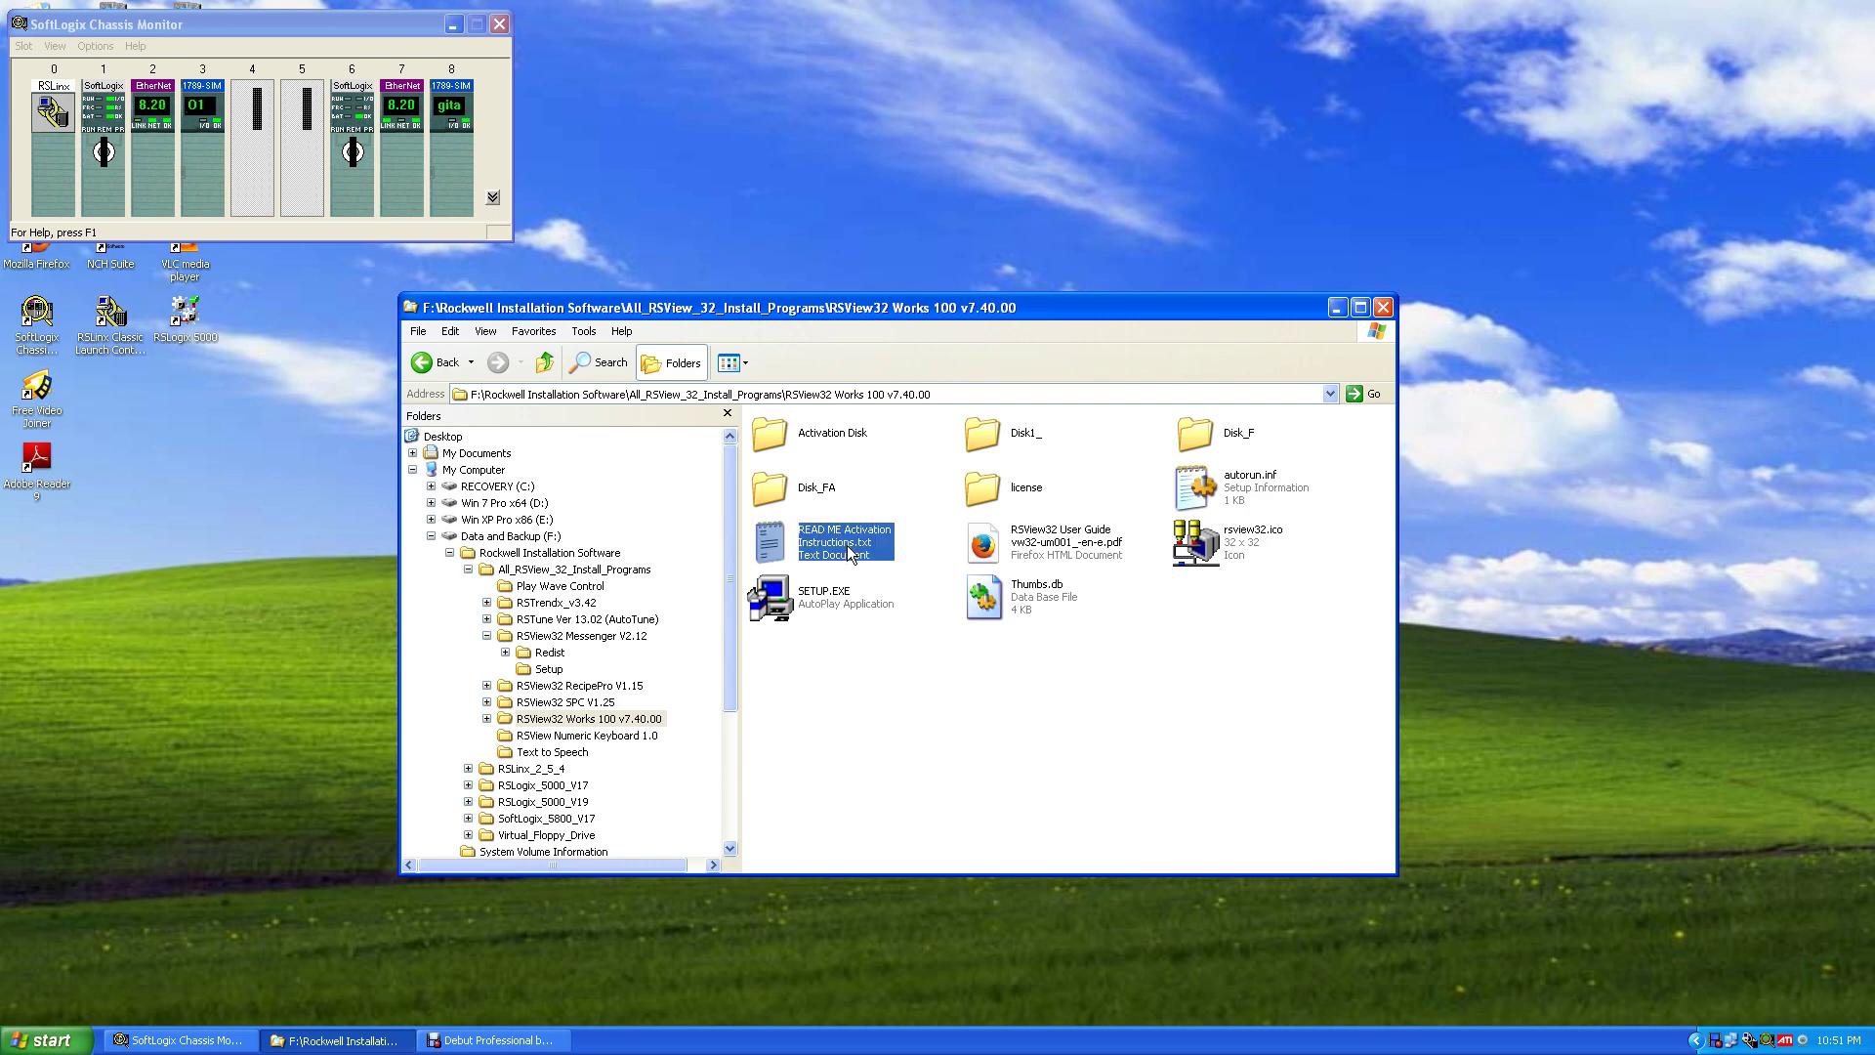
{"action": "left_click", "coordinate": [846, 550]}
{"action": "double_click", "coordinate": [795, 547]}
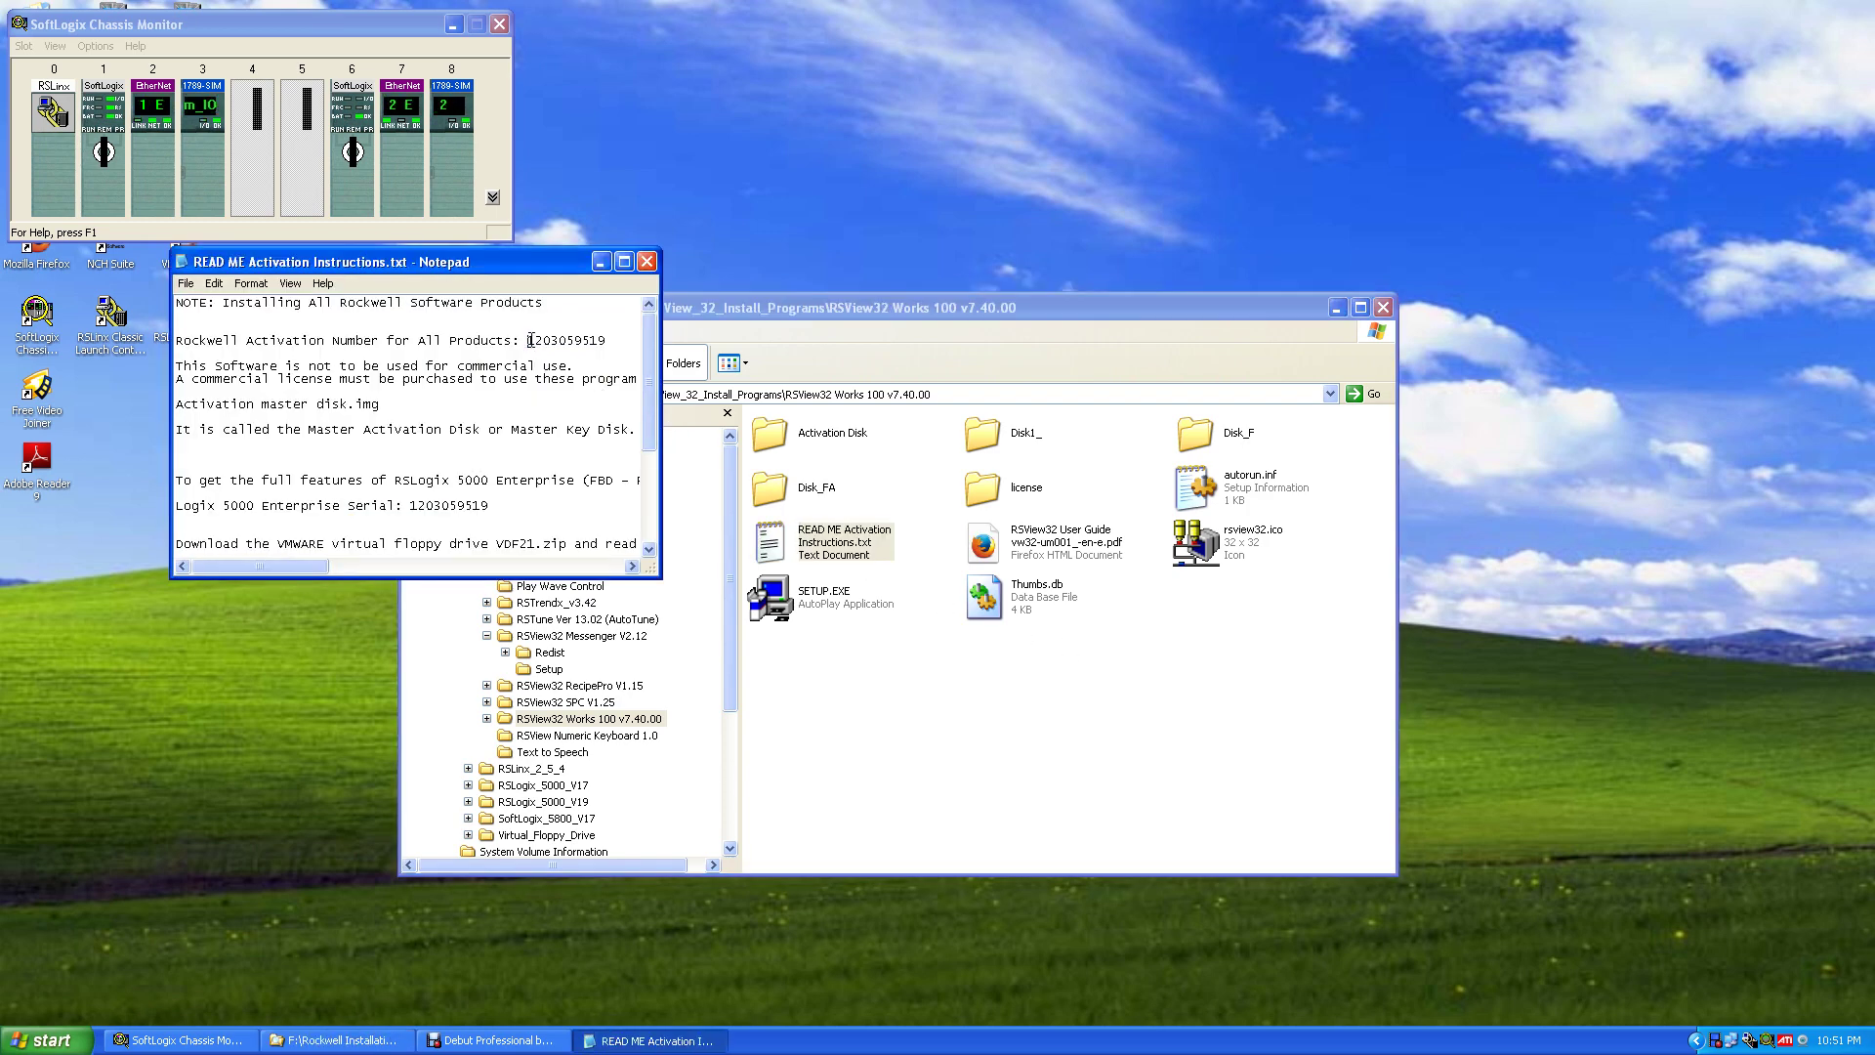
{"action": "left_click_drag", "start_coordinate": [528, 341], "coordinate": [606, 341]}
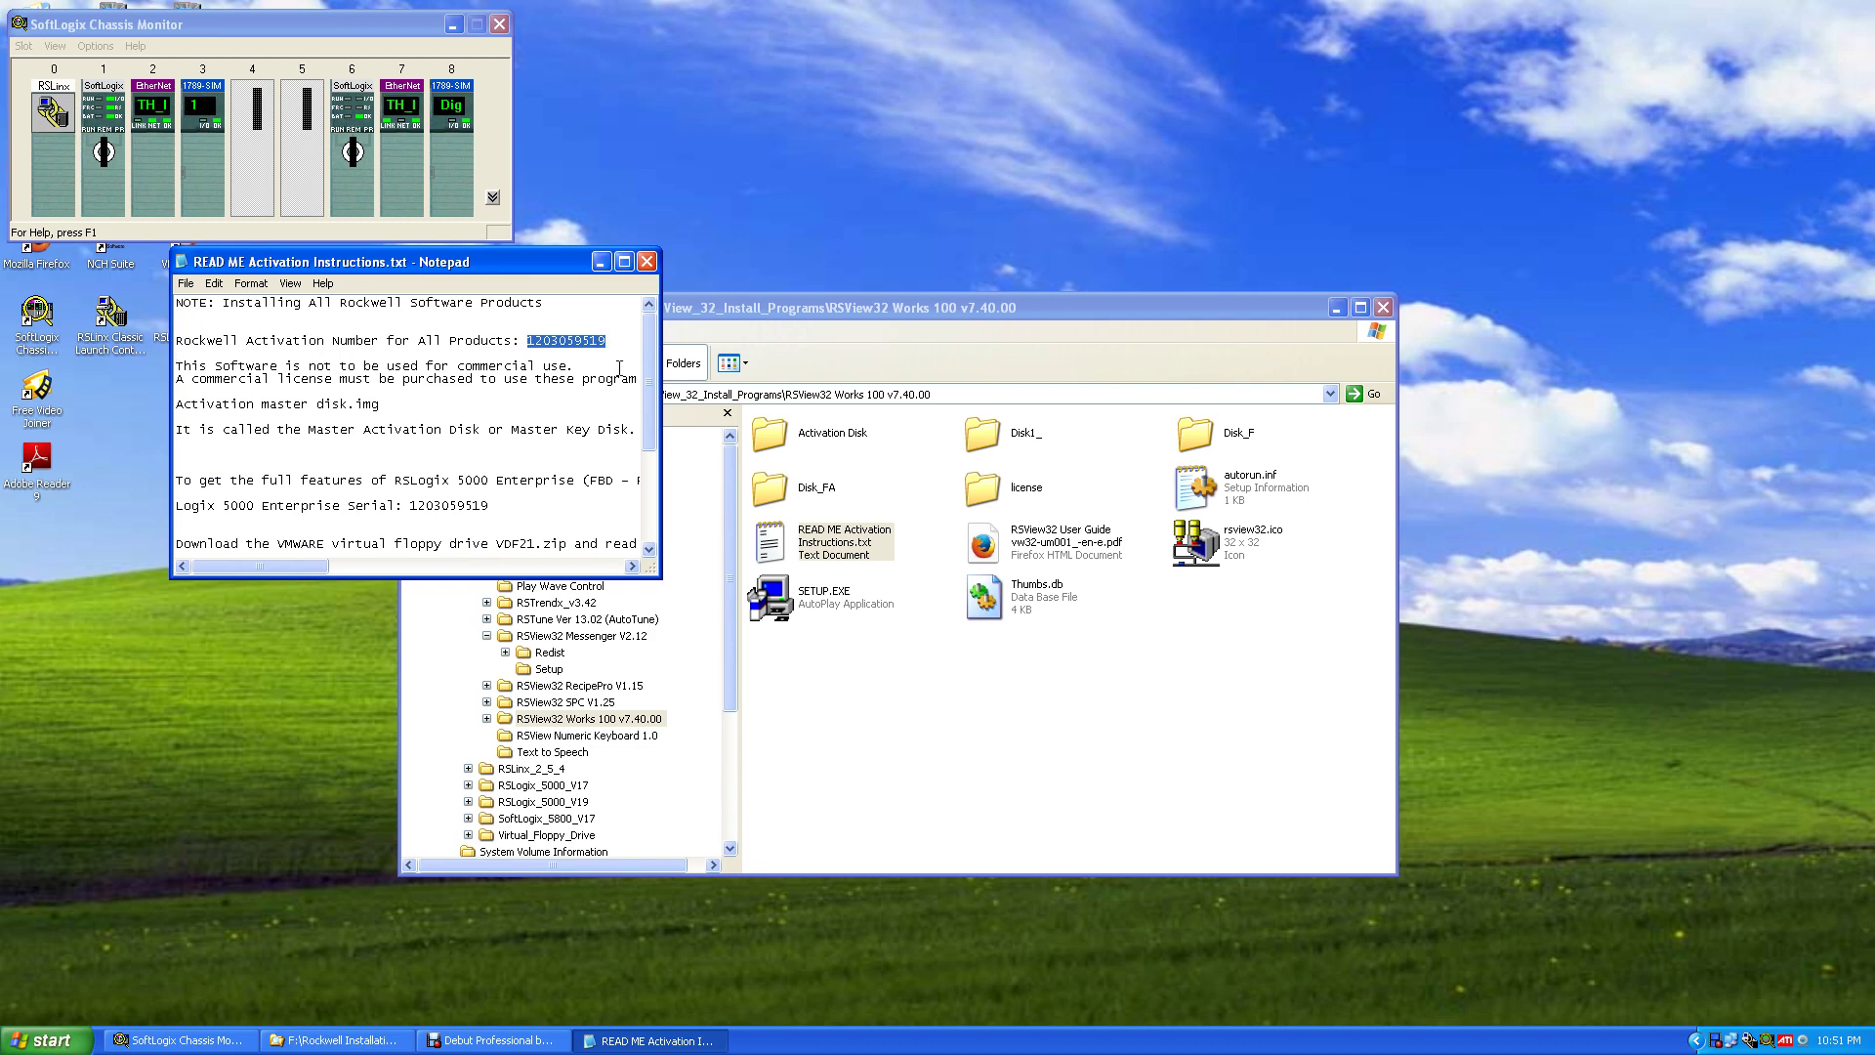
{"action": "left_click", "coordinate": [646, 262]}
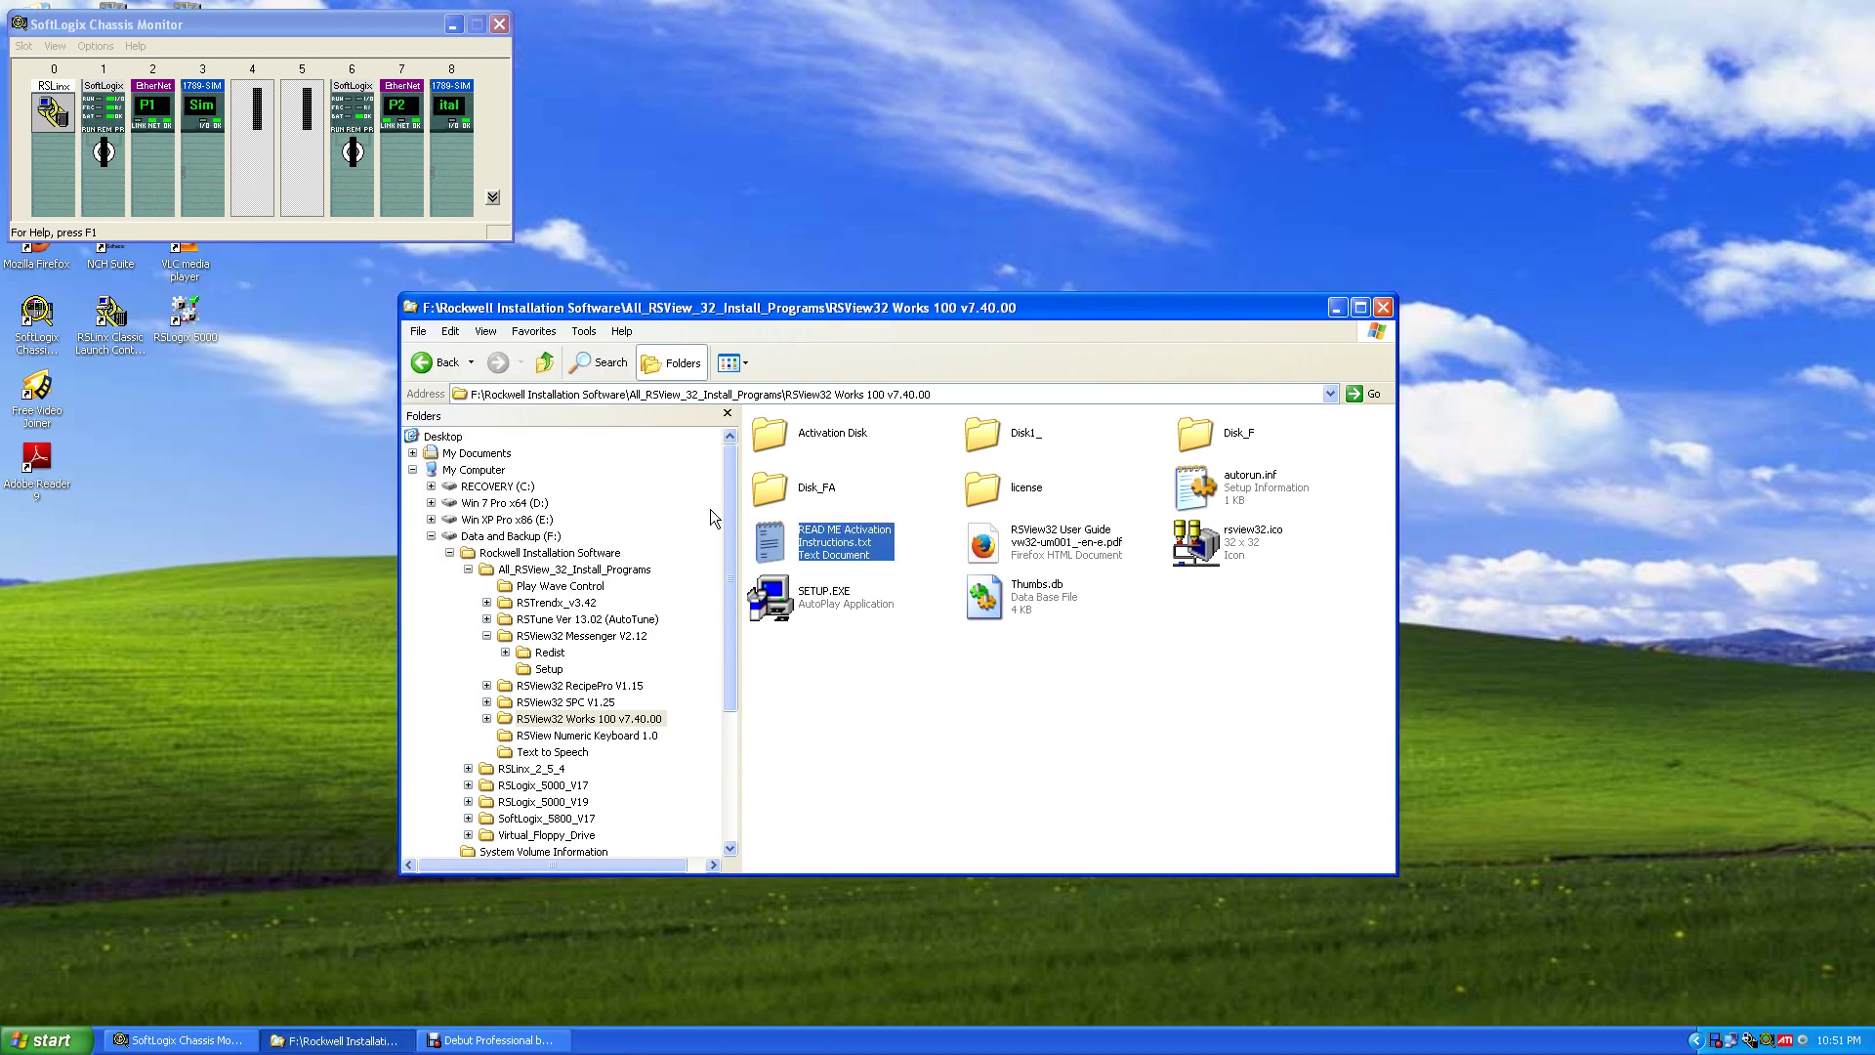
Run SETUP.EXE from the RSView32 Messenger V2.12 folder and install it with default components to E:\Program Files\Rockwell Software.
{"action": "left_click", "coordinate": [569, 638]}
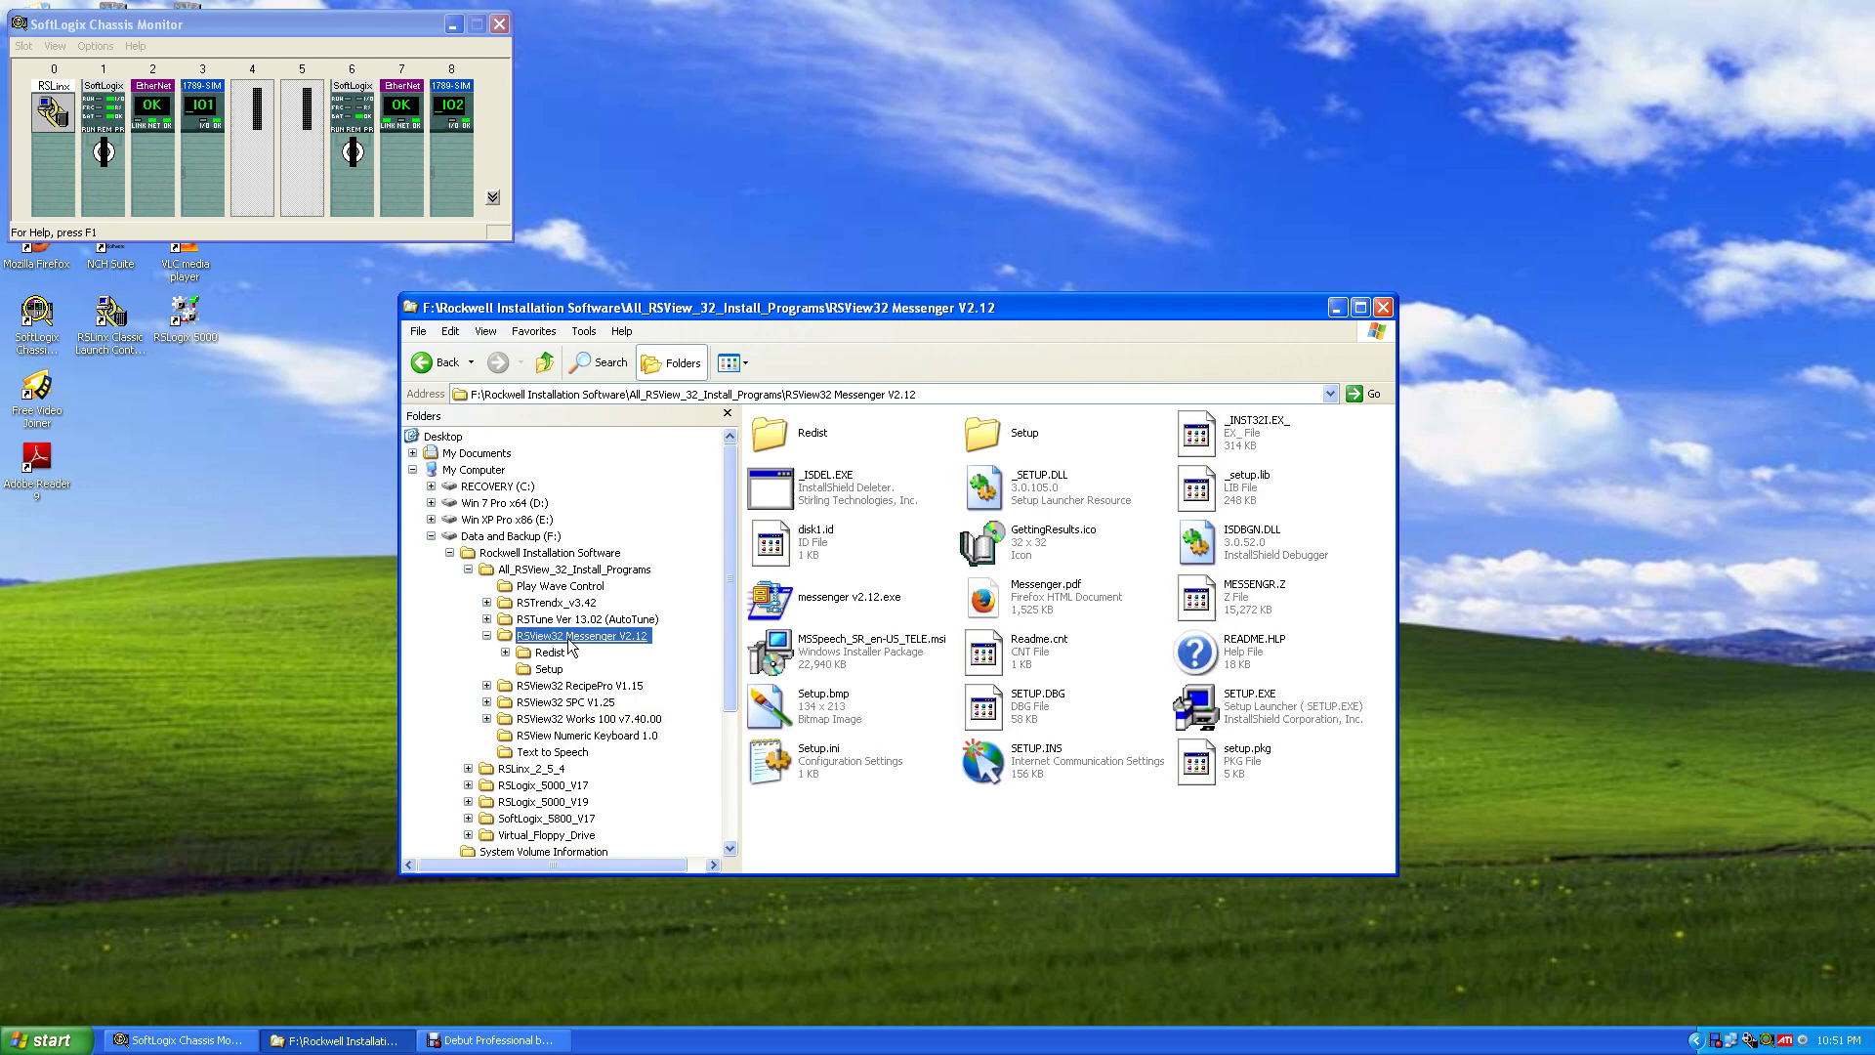
{"action": "double_click", "coordinate": [1240, 703]}
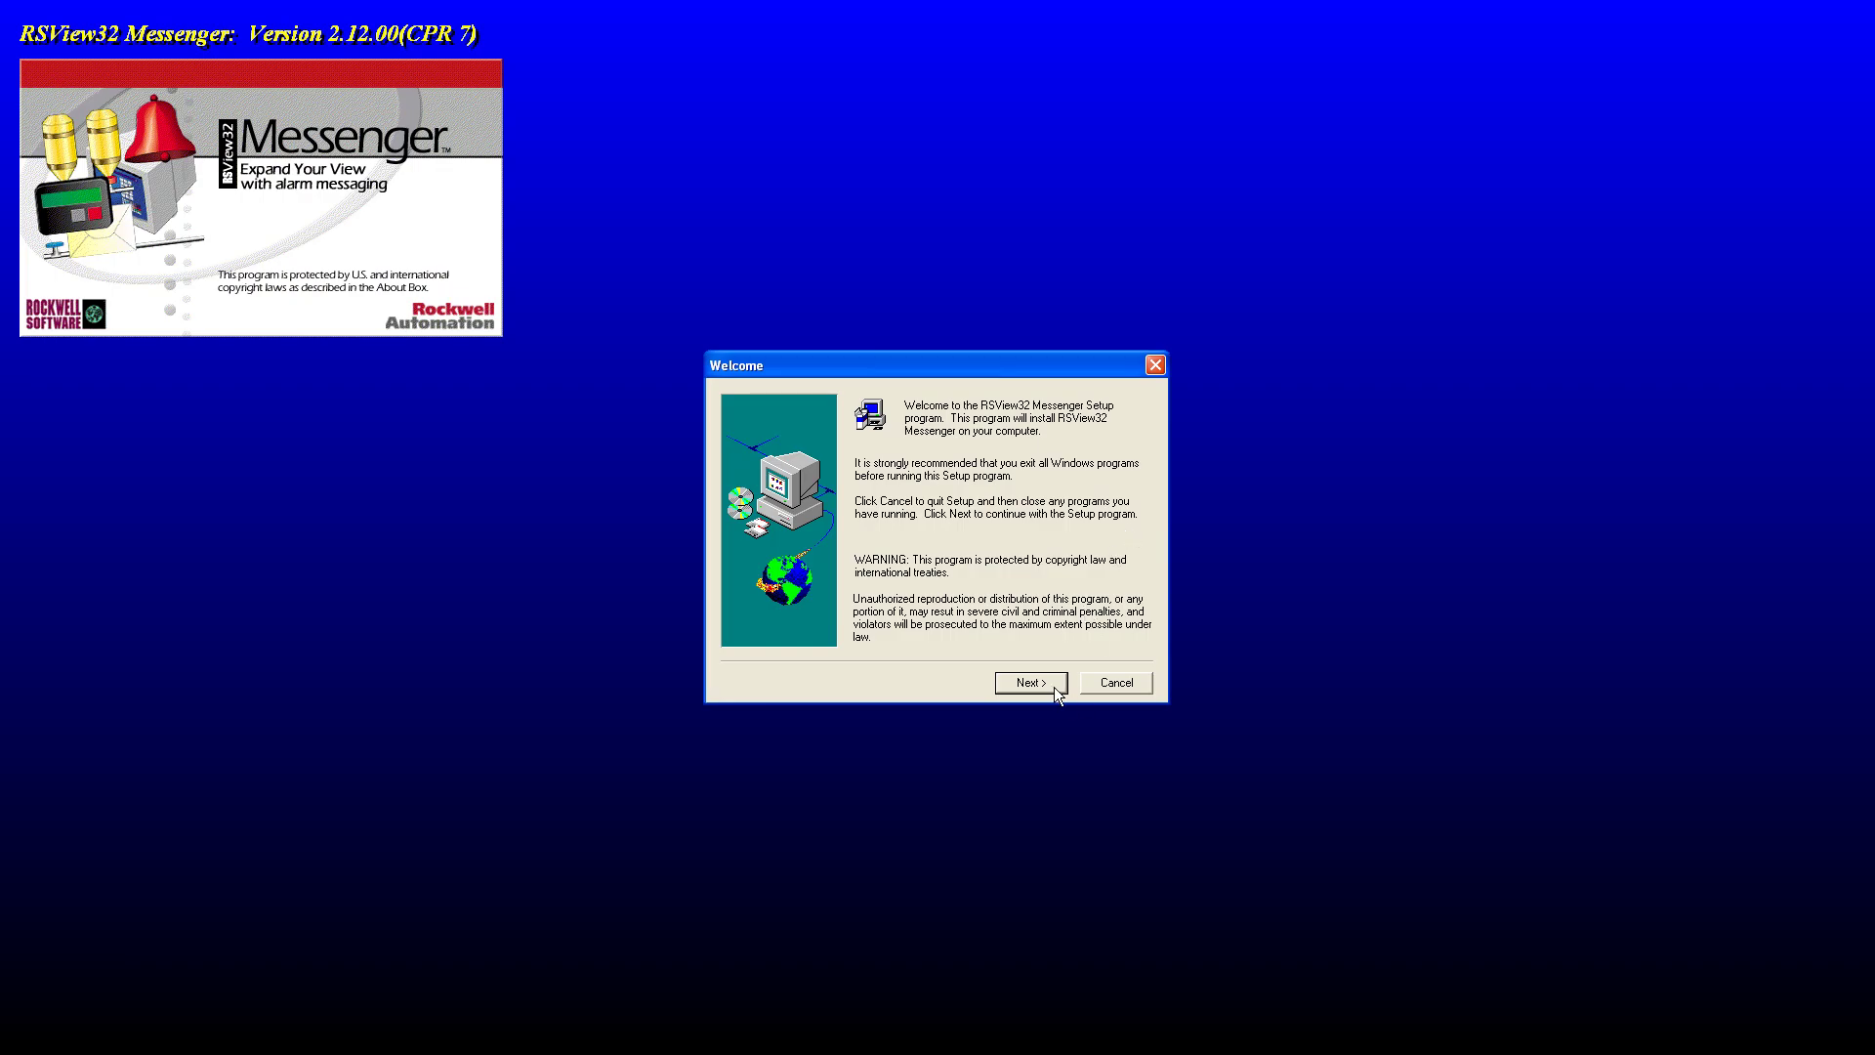
{"action": "left_click", "coordinate": [1049, 683]}
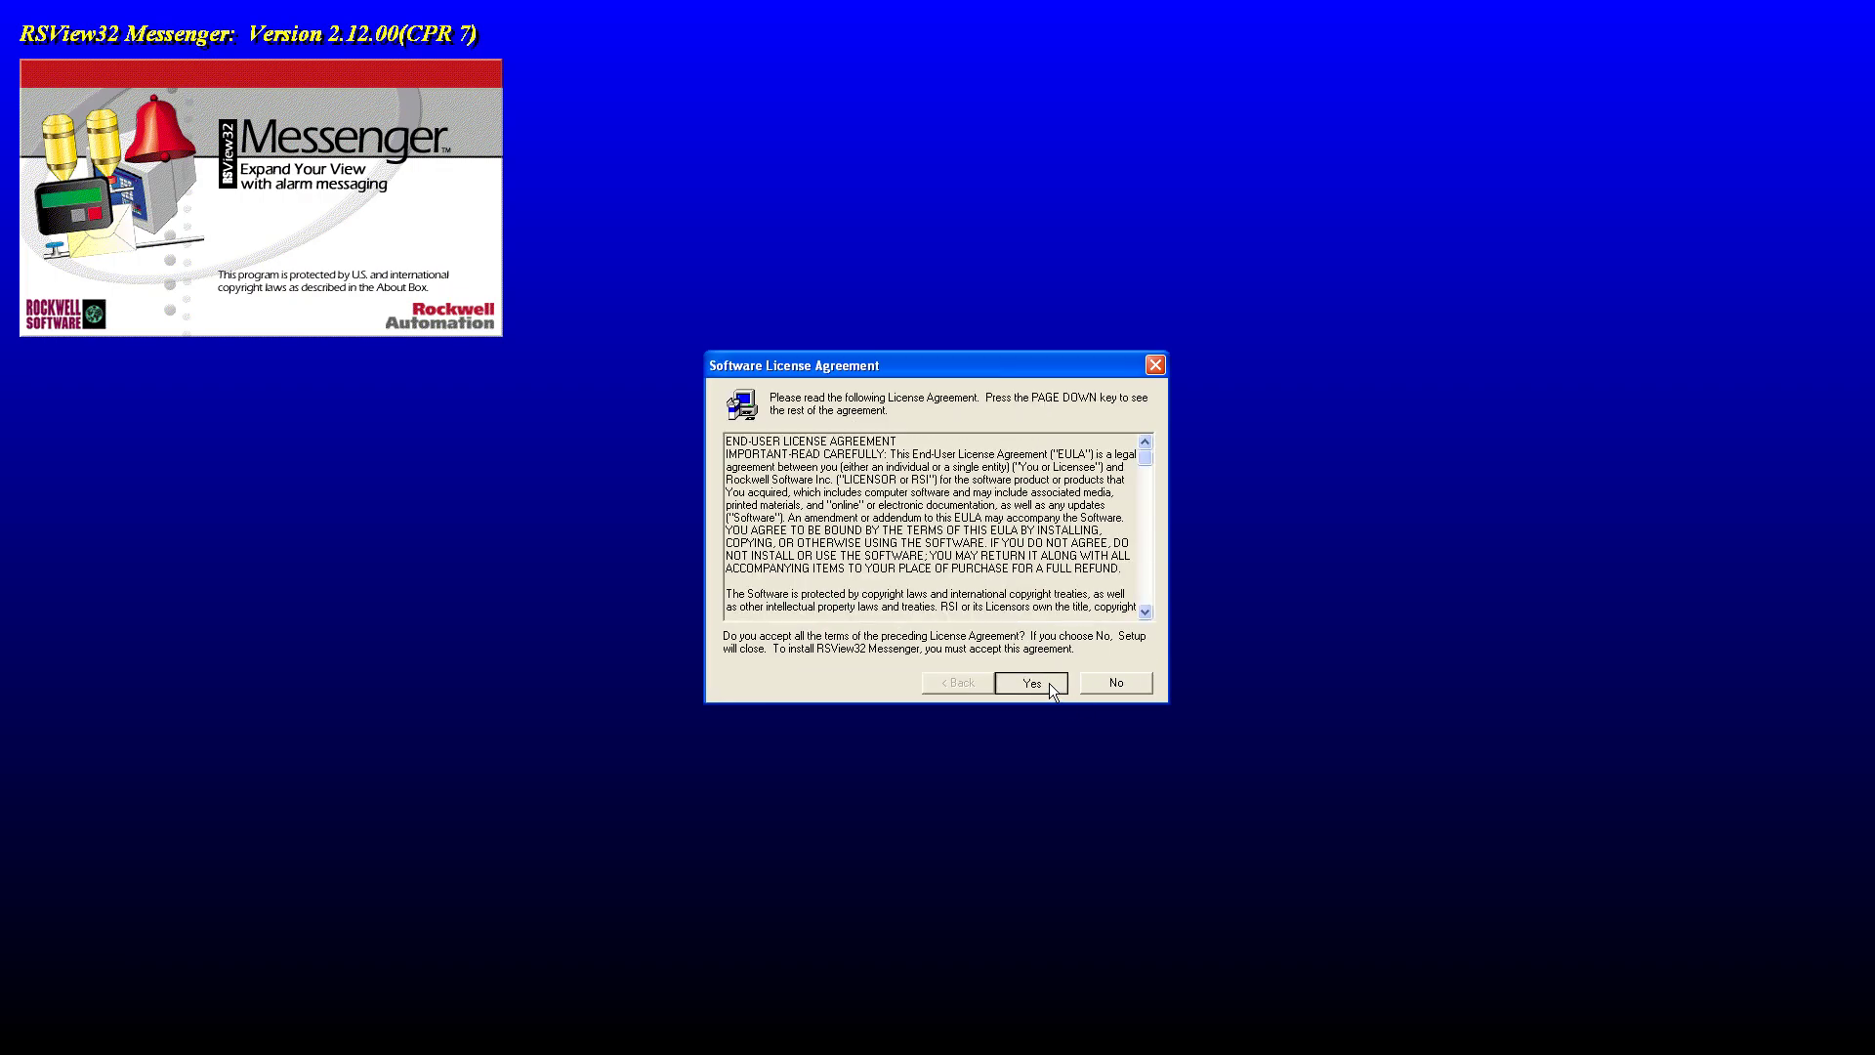
{"action": "left_click", "coordinate": [1048, 683]}
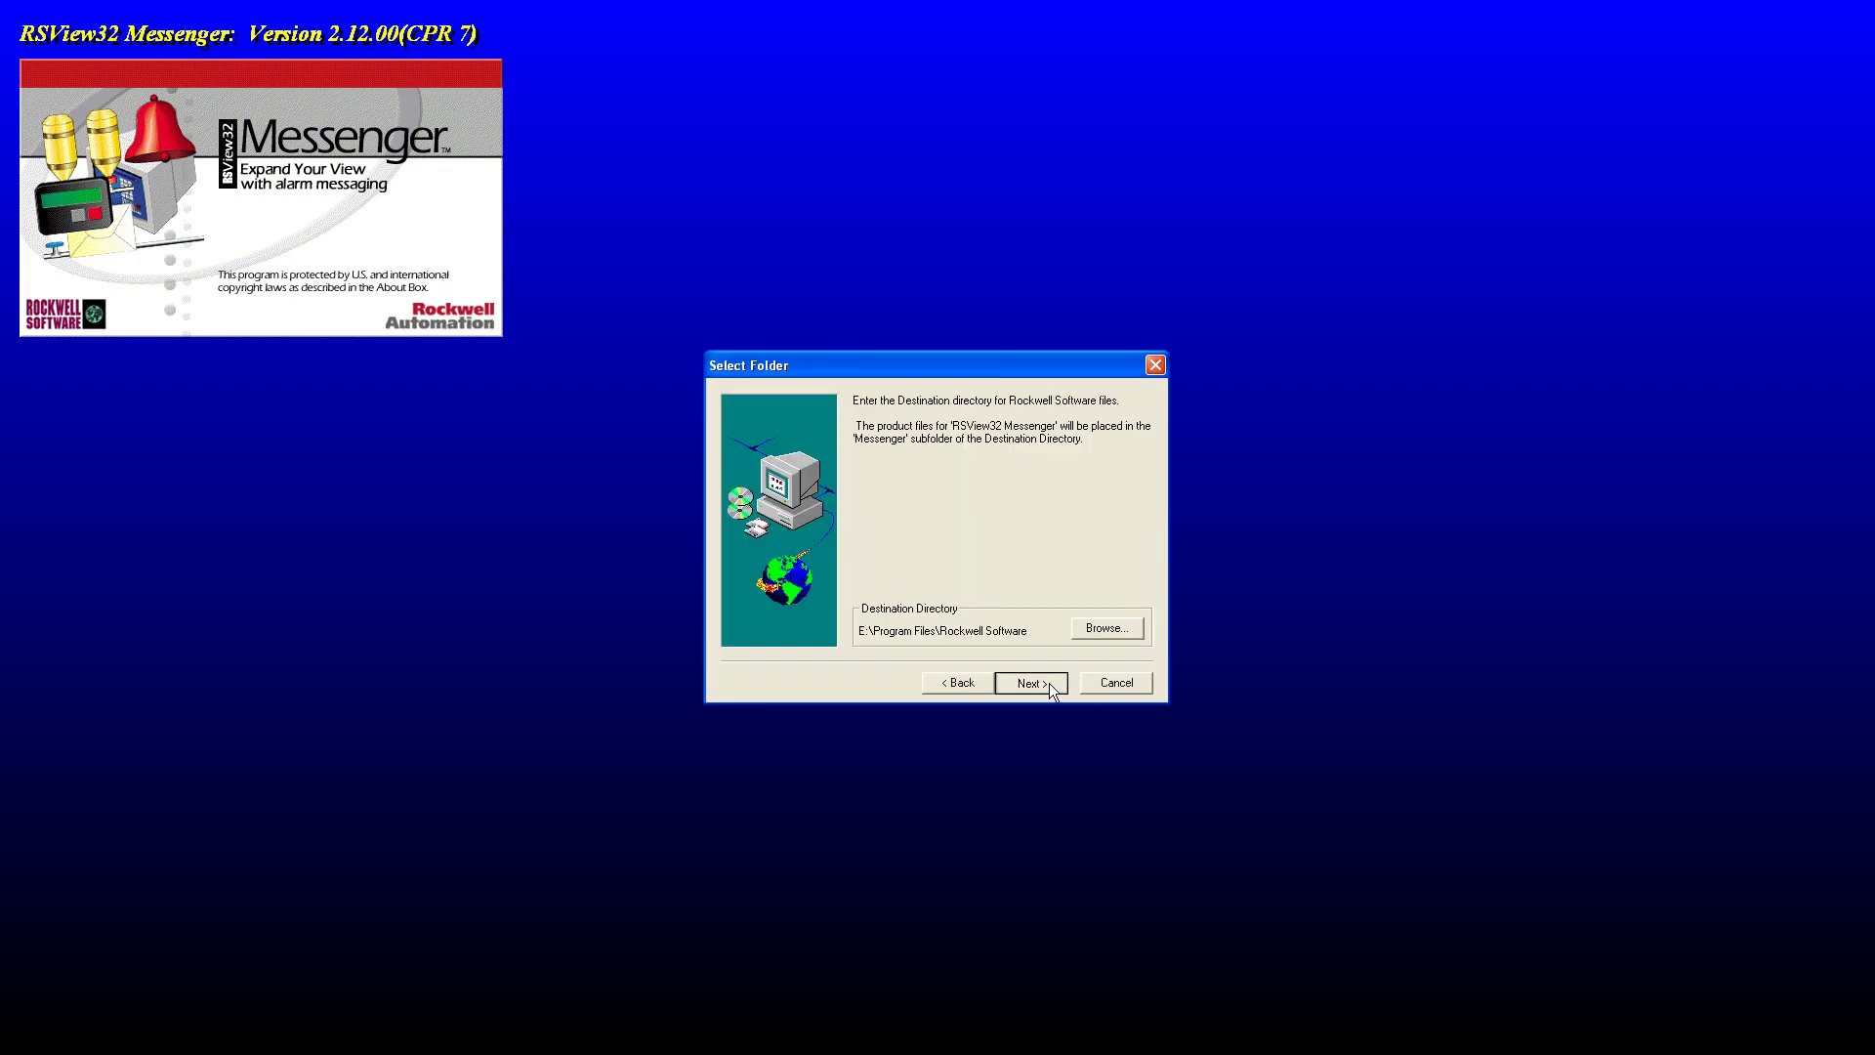
{"action": "left_click", "coordinate": [1049, 682]}
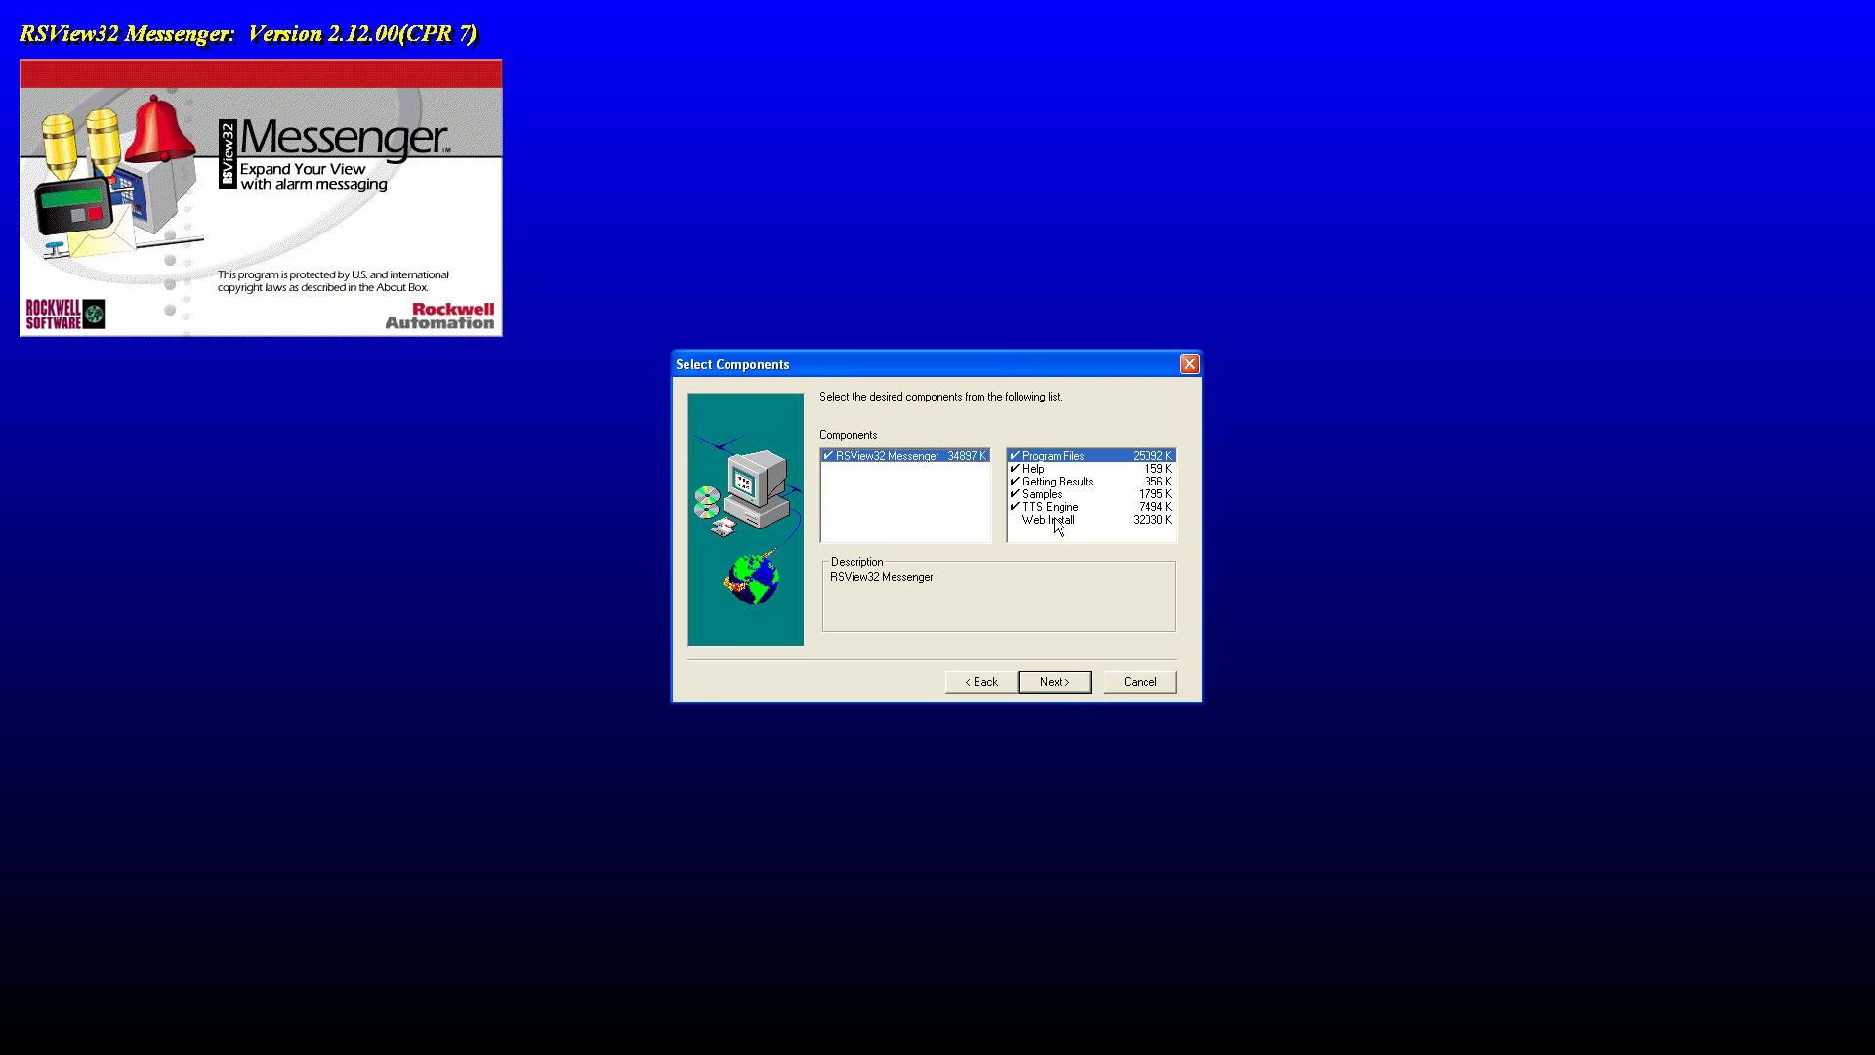
{"action": "left_click", "coordinate": [1062, 686]}
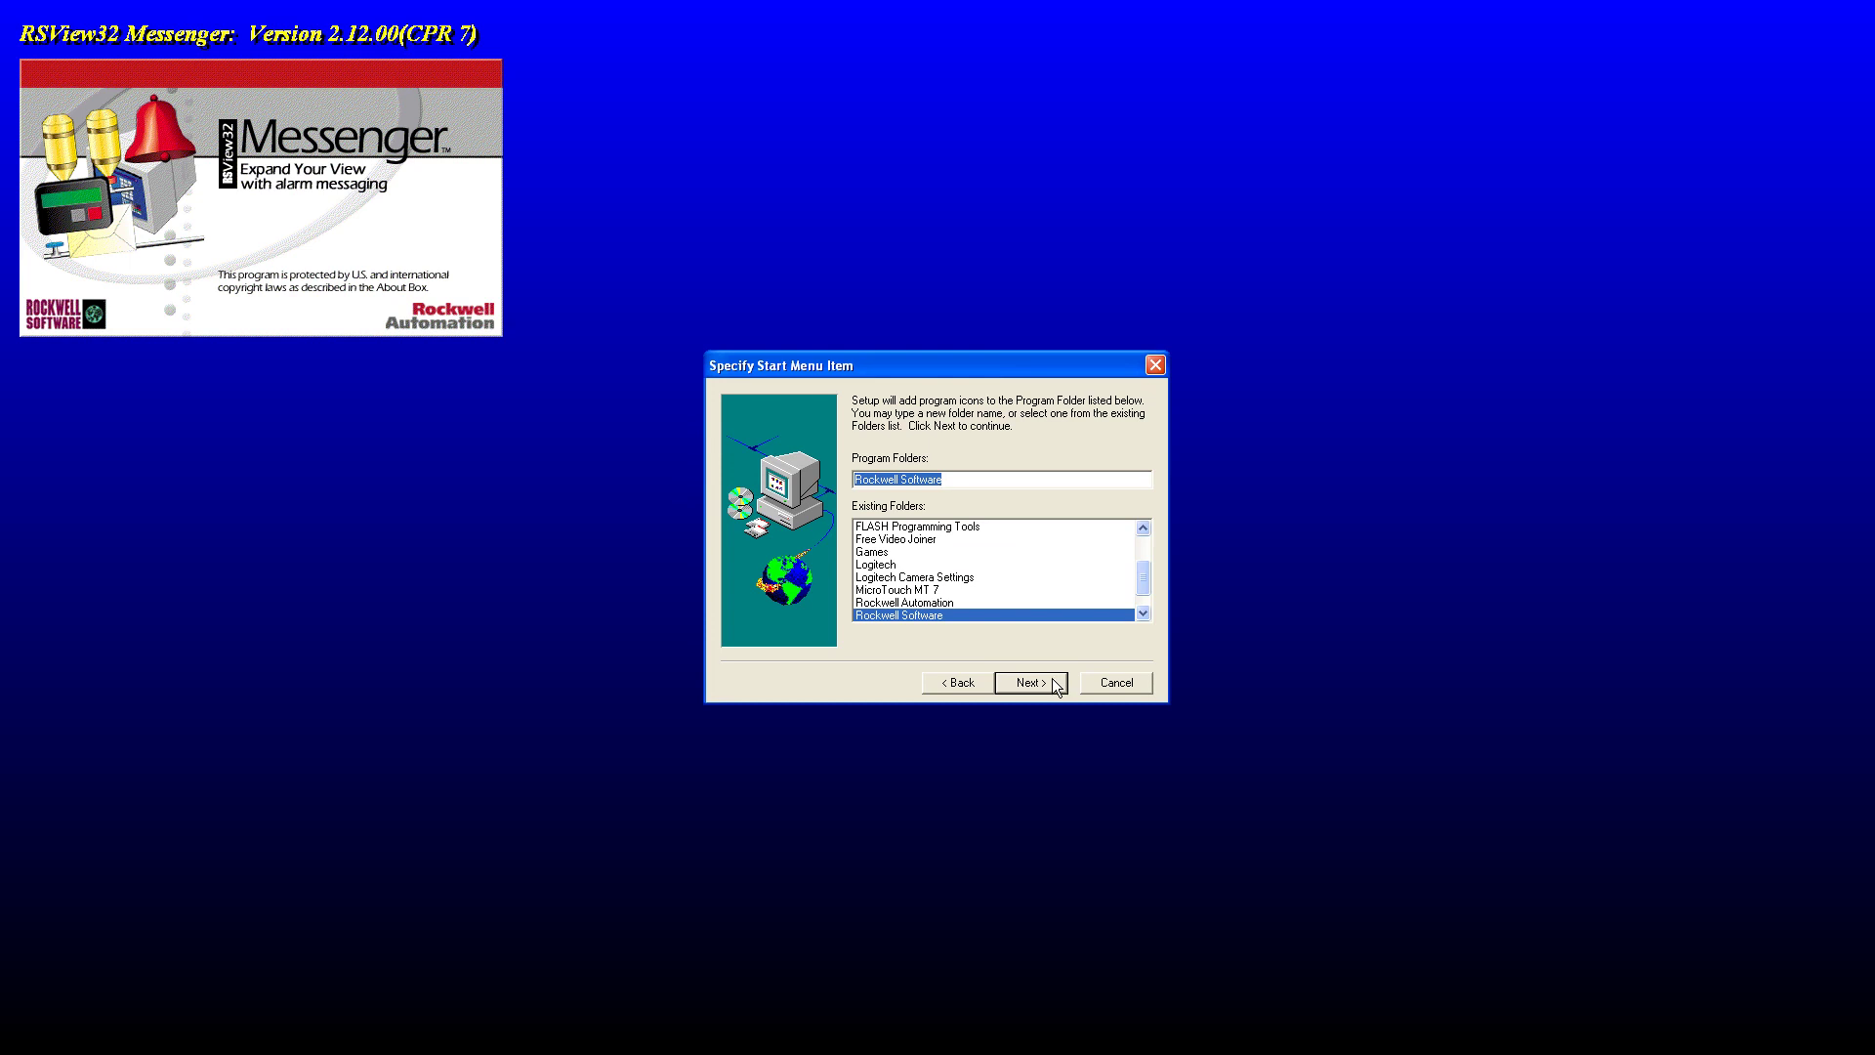
{"action": "left_click", "coordinate": [1056, 685]}
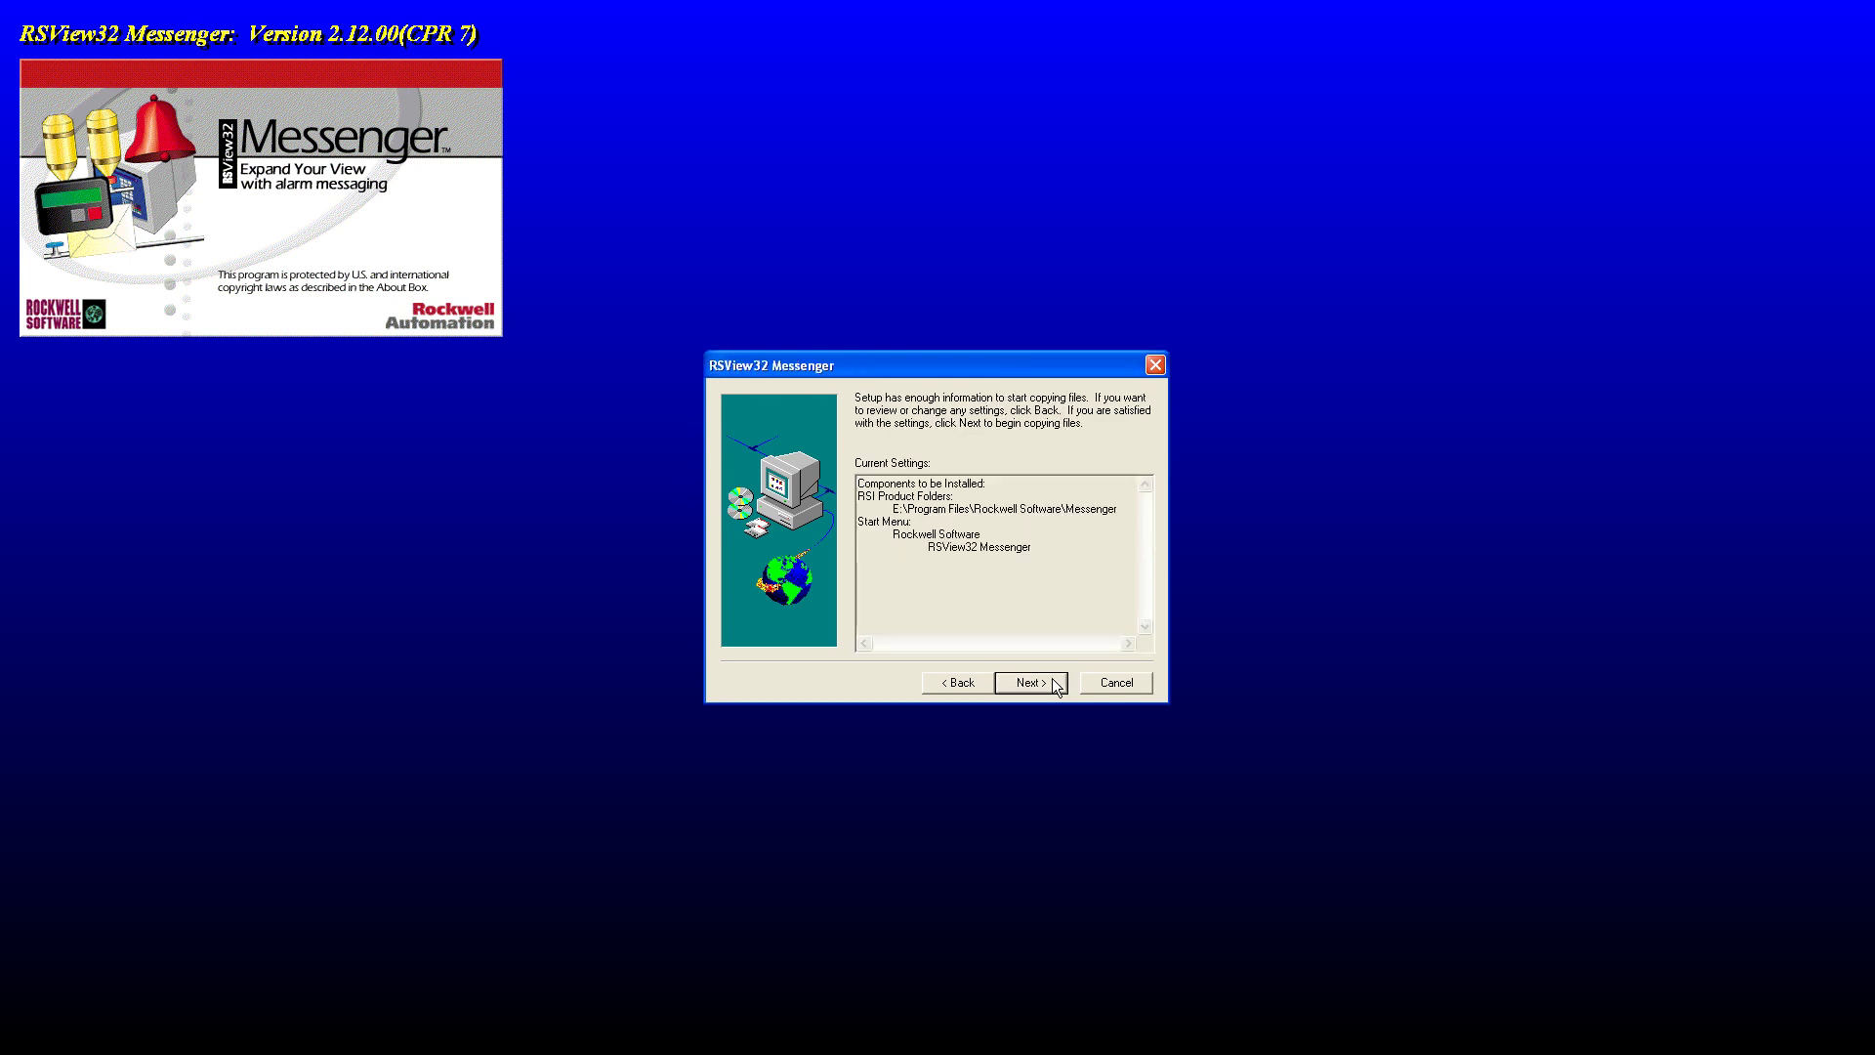
{"action": "left_click", "coordinate": [1052, 681]}
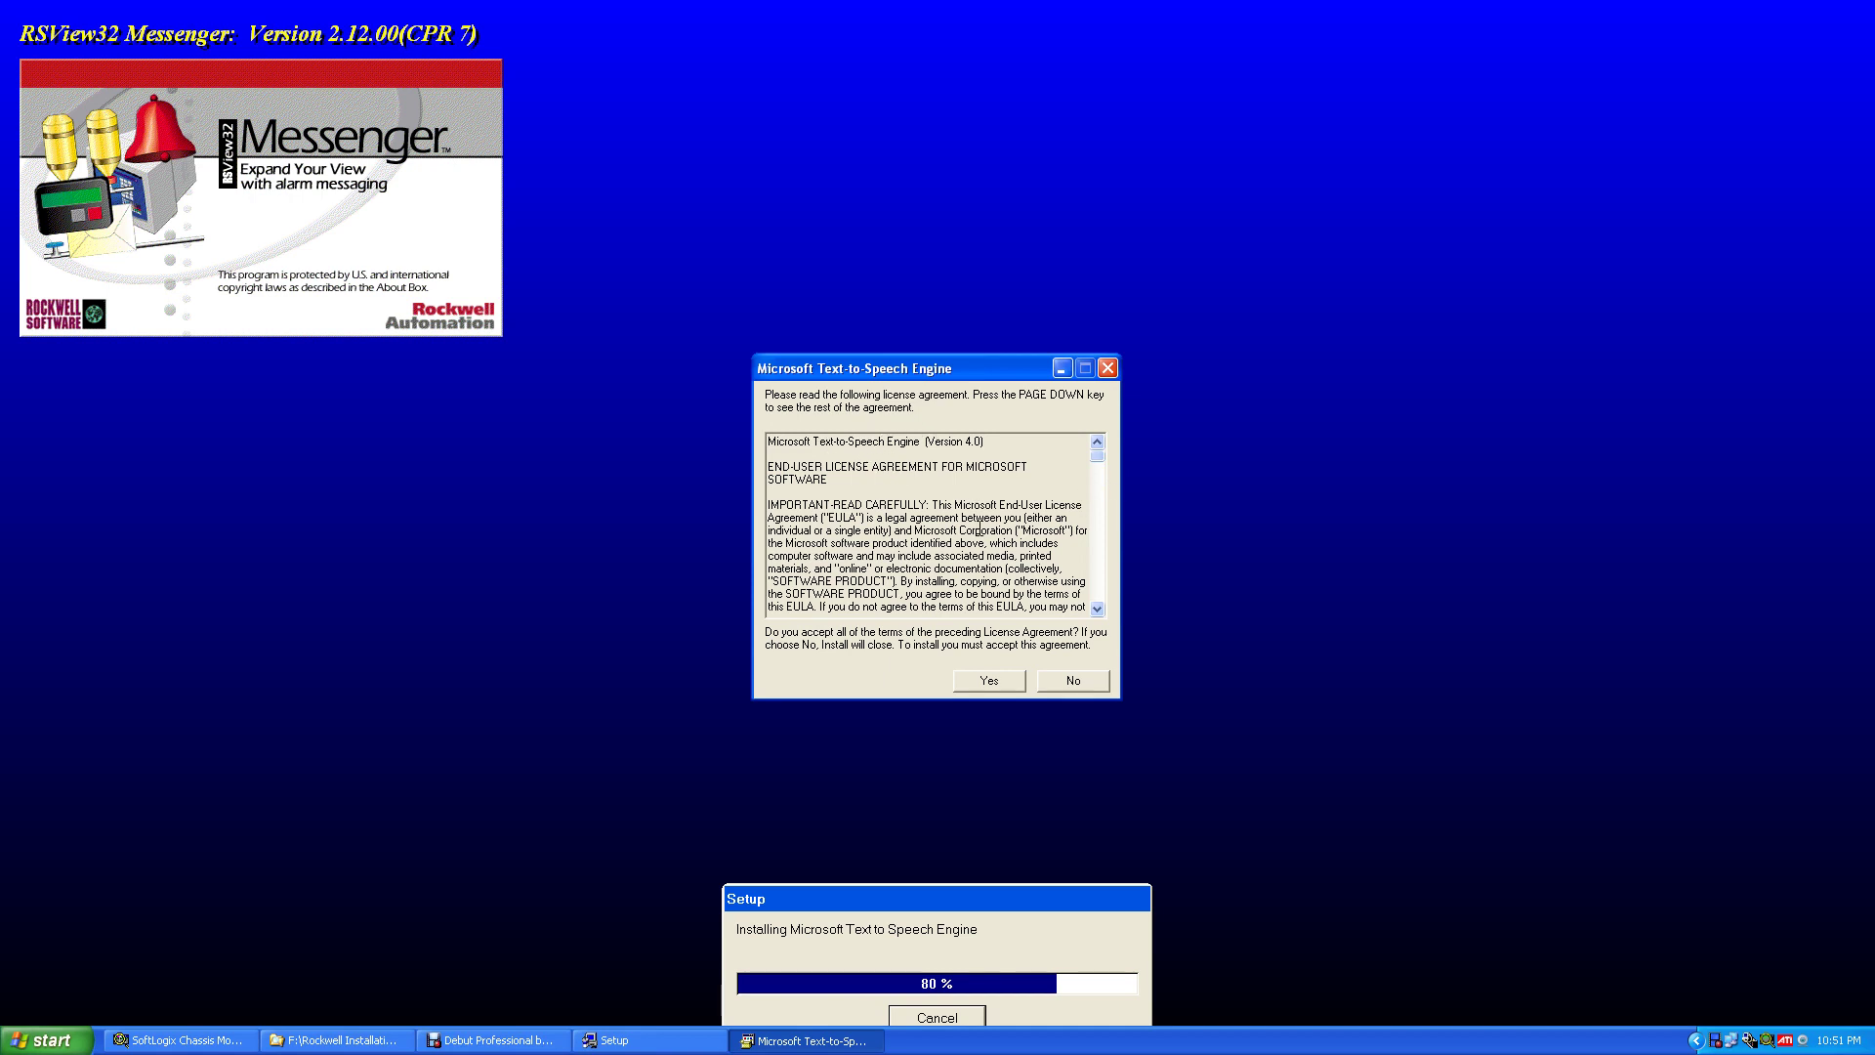
Accept the Microsoft Text-to-Speech Engine license and finish the RSView32 Messenger setup without viewing the ReadMe file.
{"action": "left_click", "coordinate": [988, 681]}
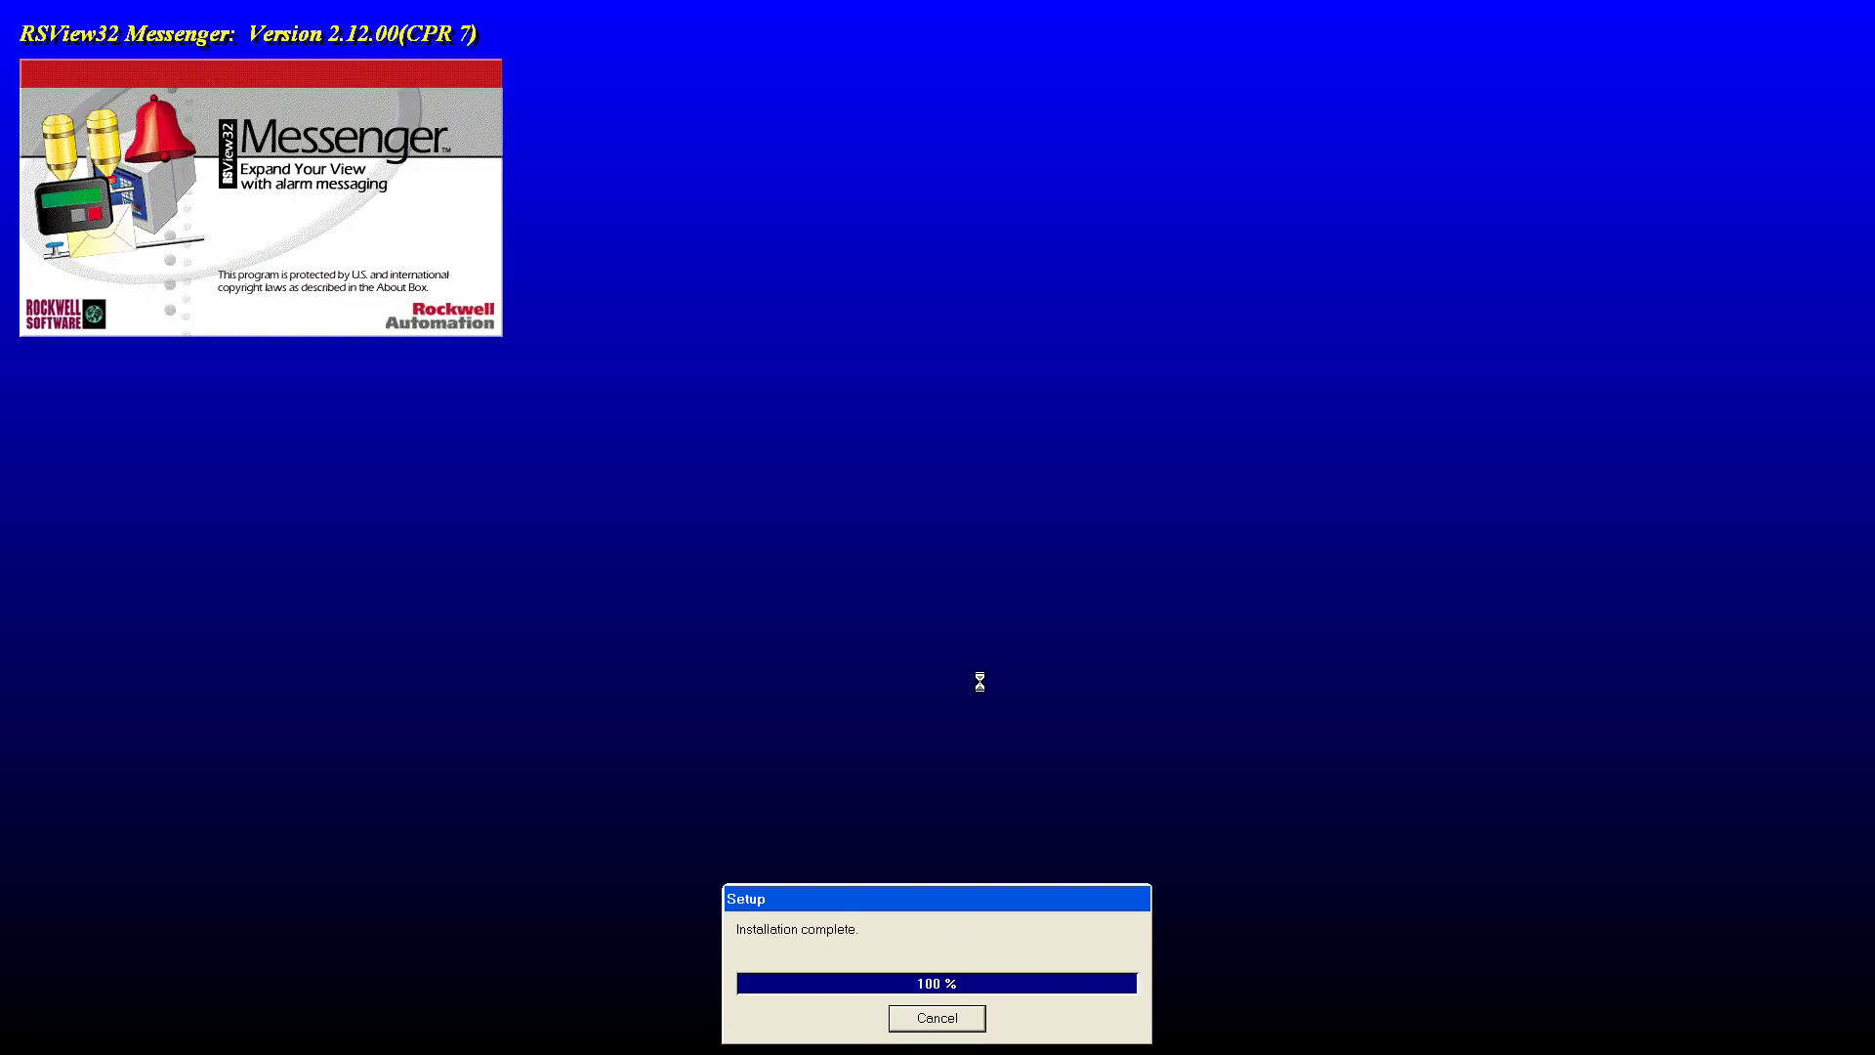
{"action": "left_click", "coordinate": [1017, 682]}
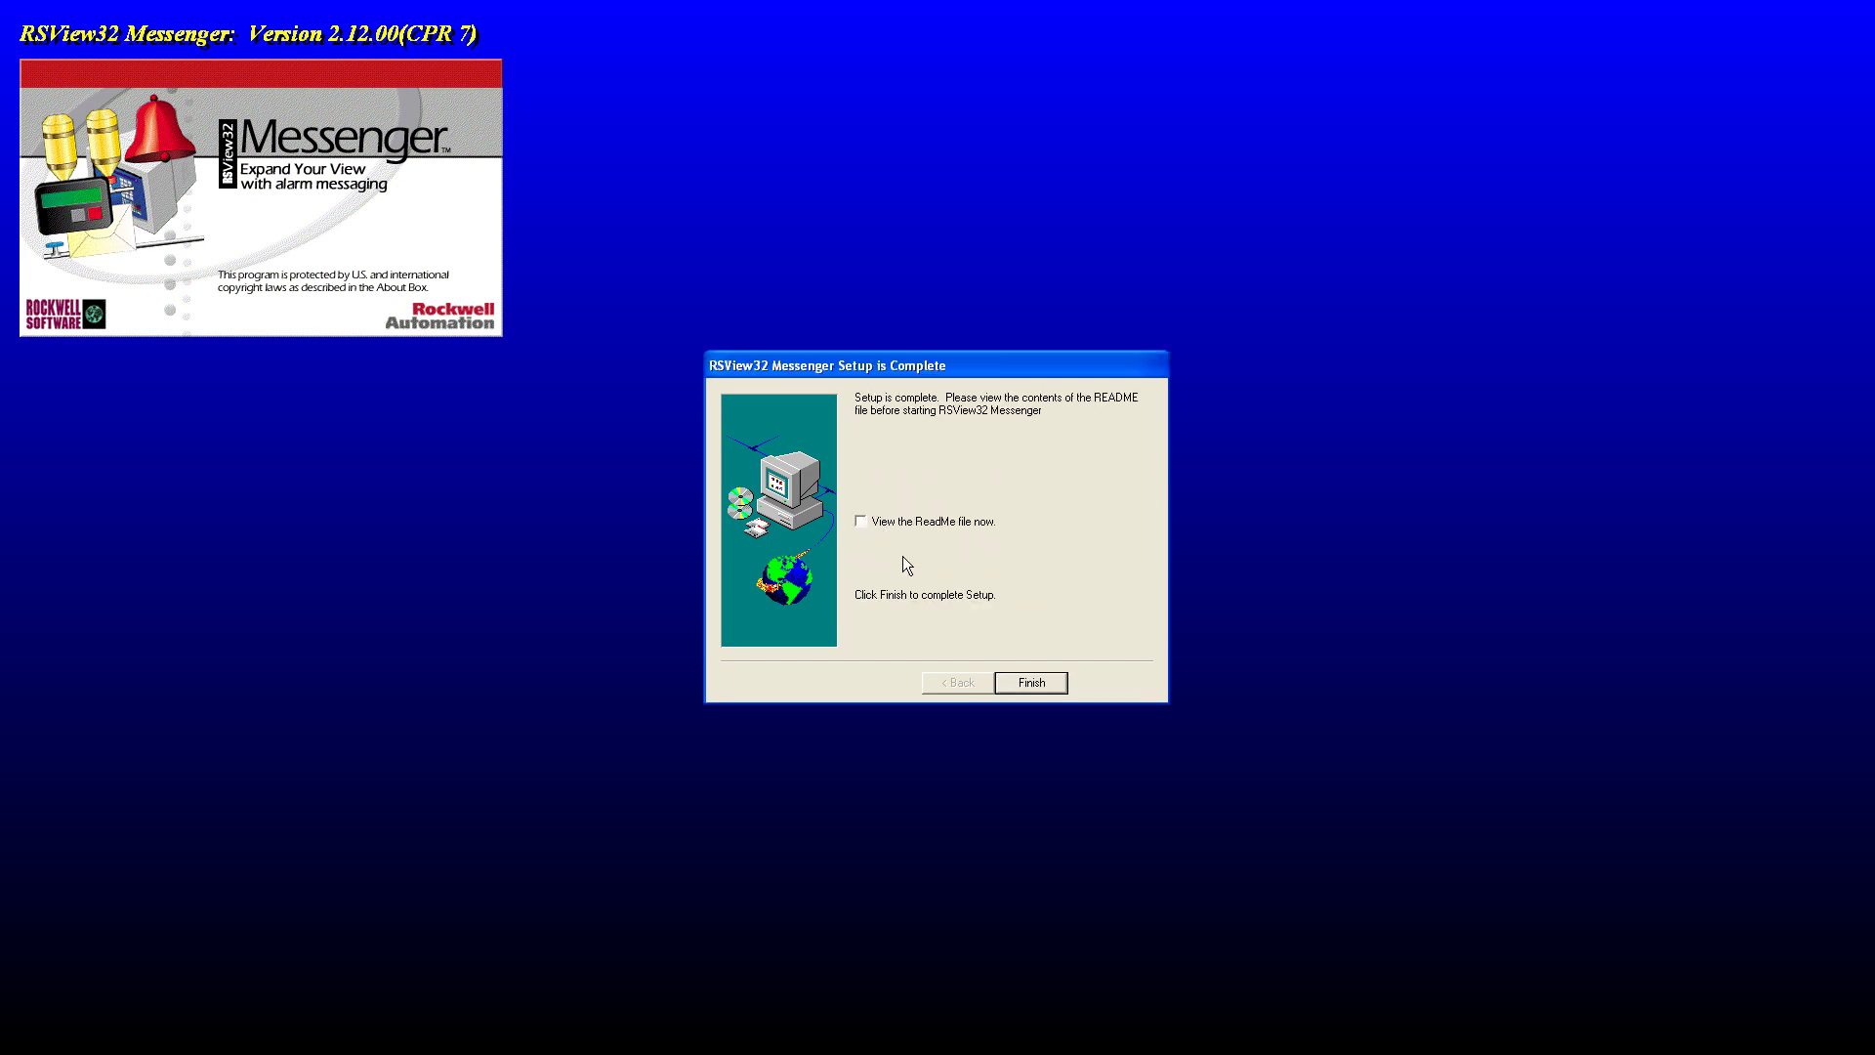
{"action": "left_click", "coordinate": [1027, 684]}
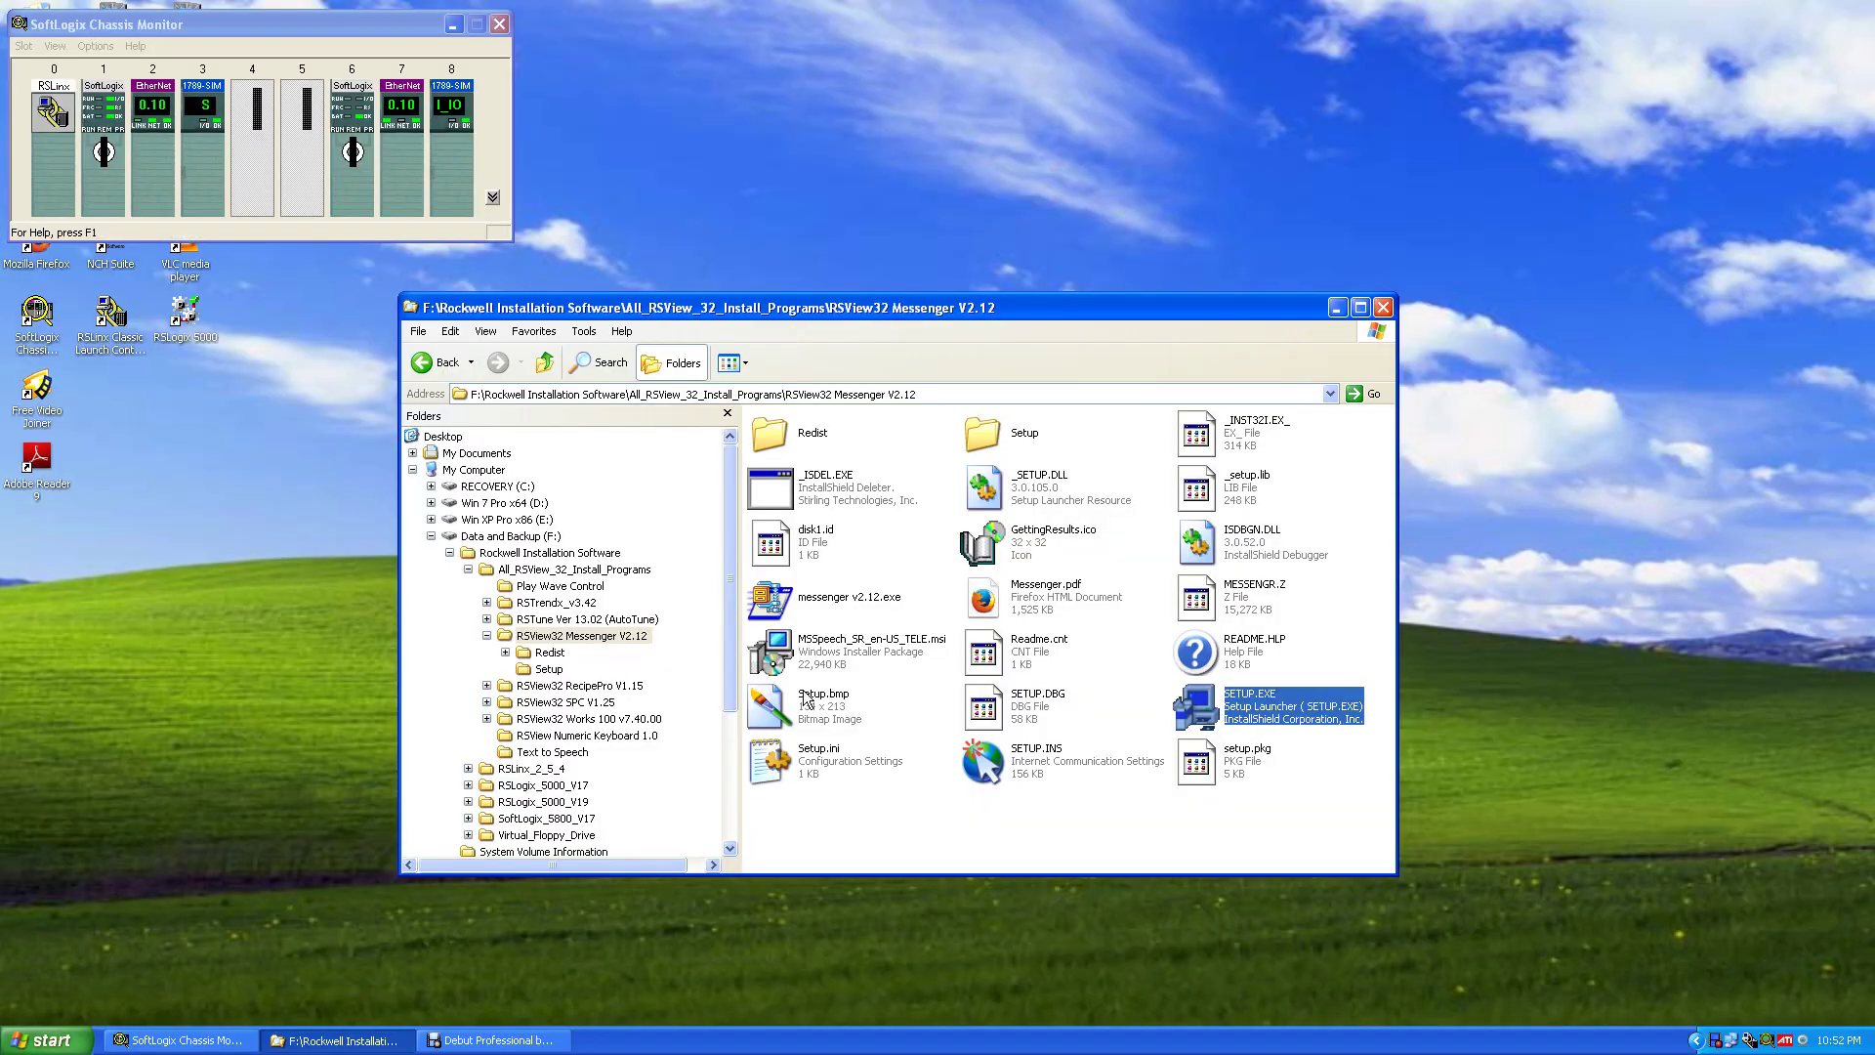
Run Setup.exe from the RSTrendx_v3.42 folder and choose the Full Install of TrendX.
{"action": "left_click", "coordinate": [488, 636]}
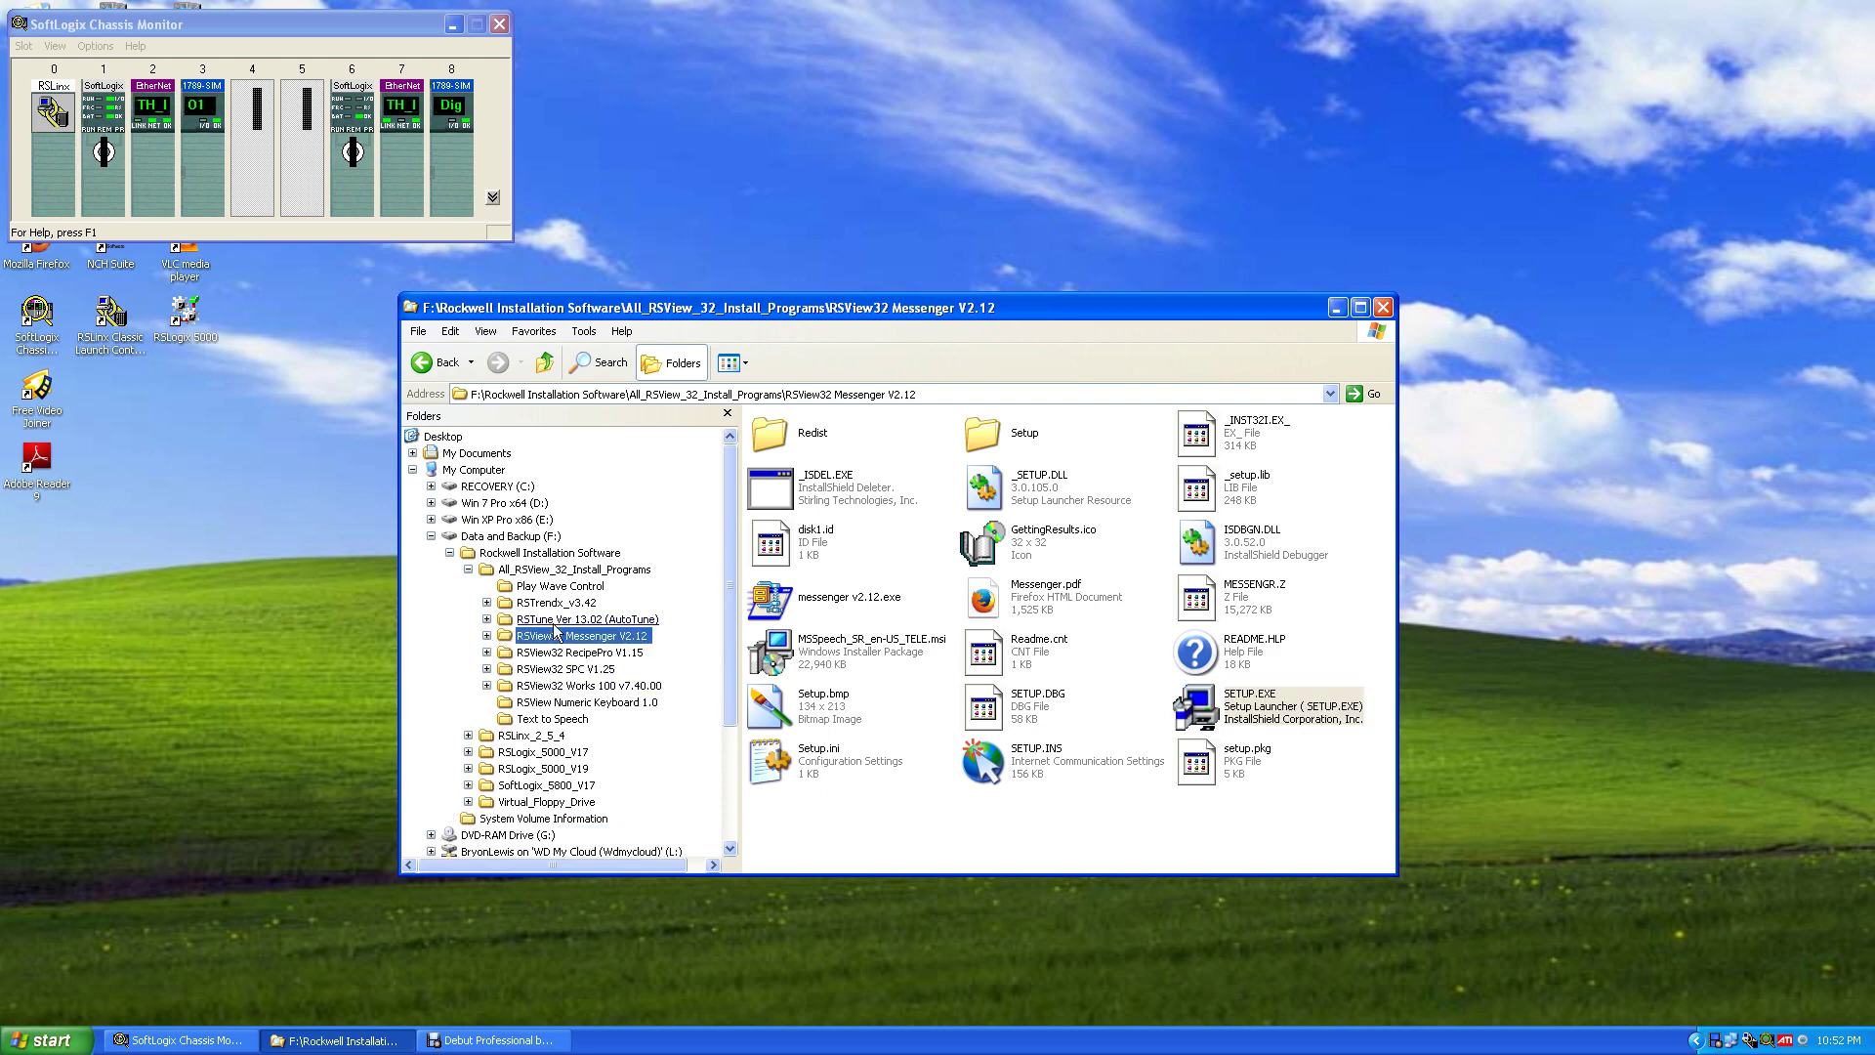
{"action": "left_click", "coordinate": [554, 605]}
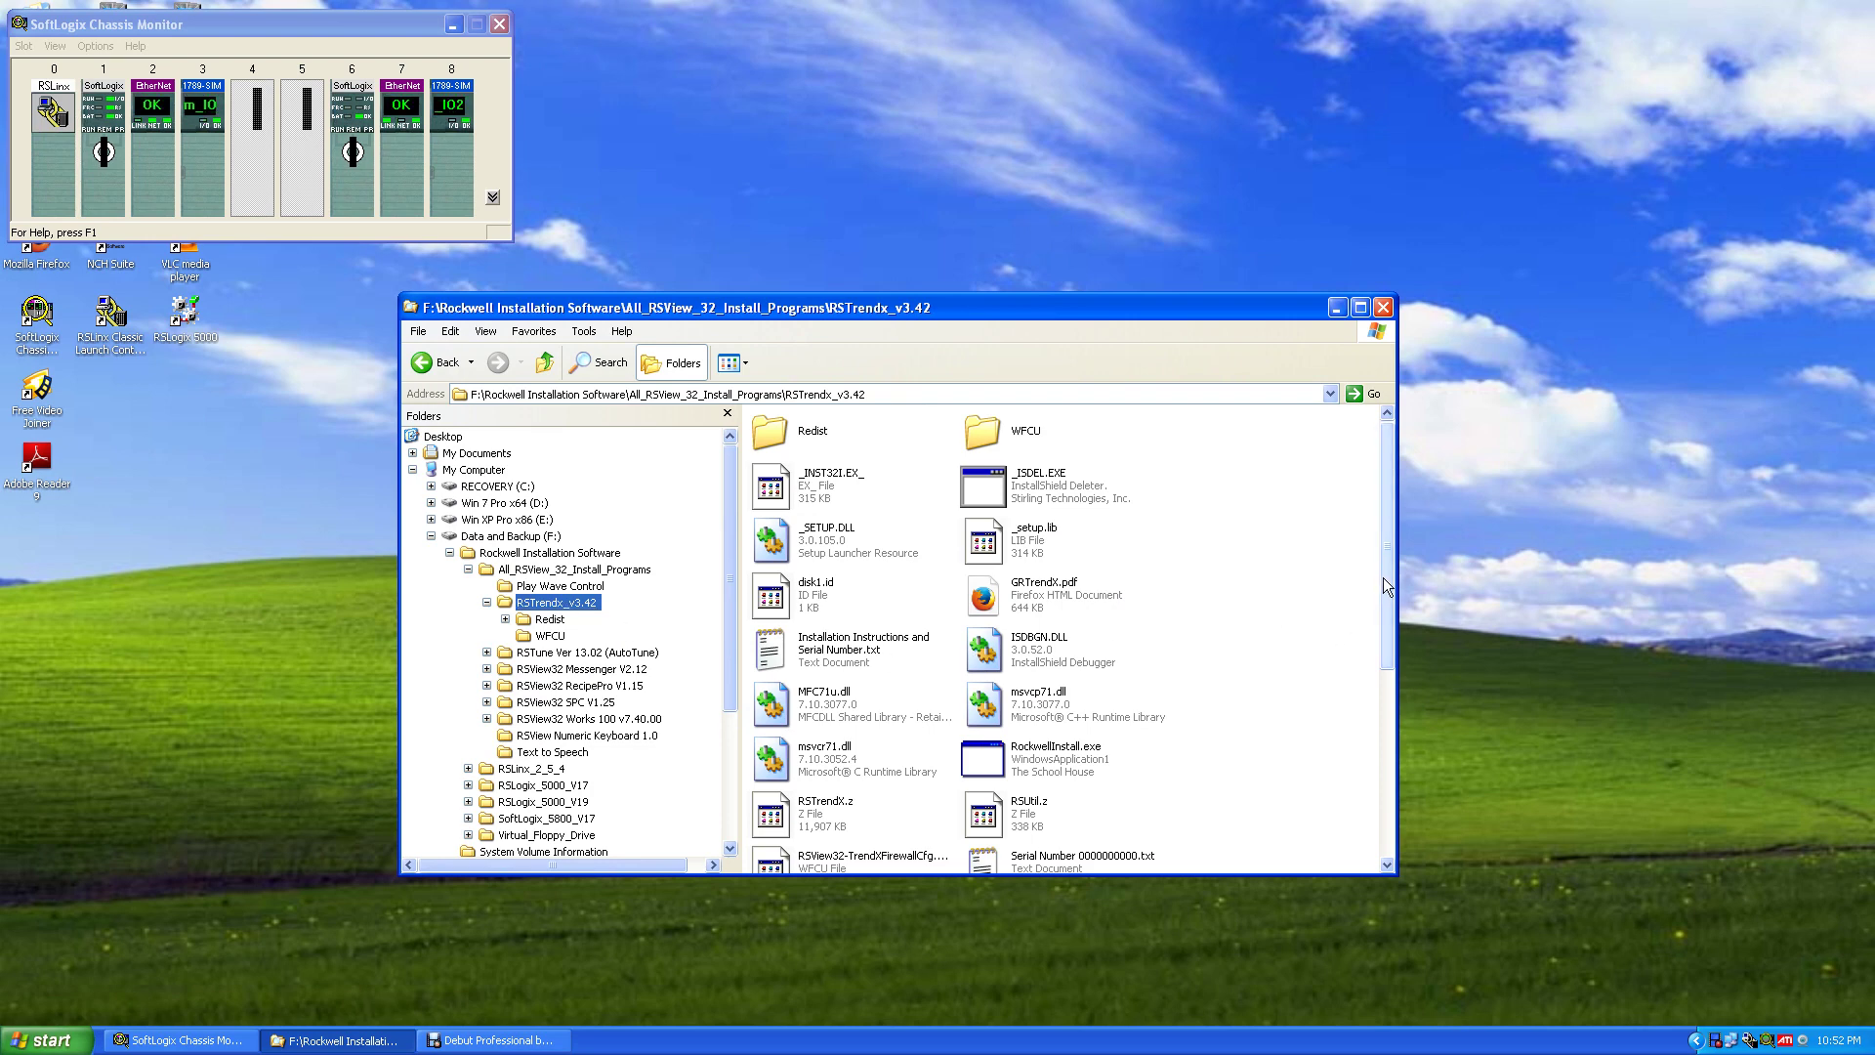
{"action": "left_click_drag", "start_coordinate": [1383, 577], "coordinate": [1377, 769]}
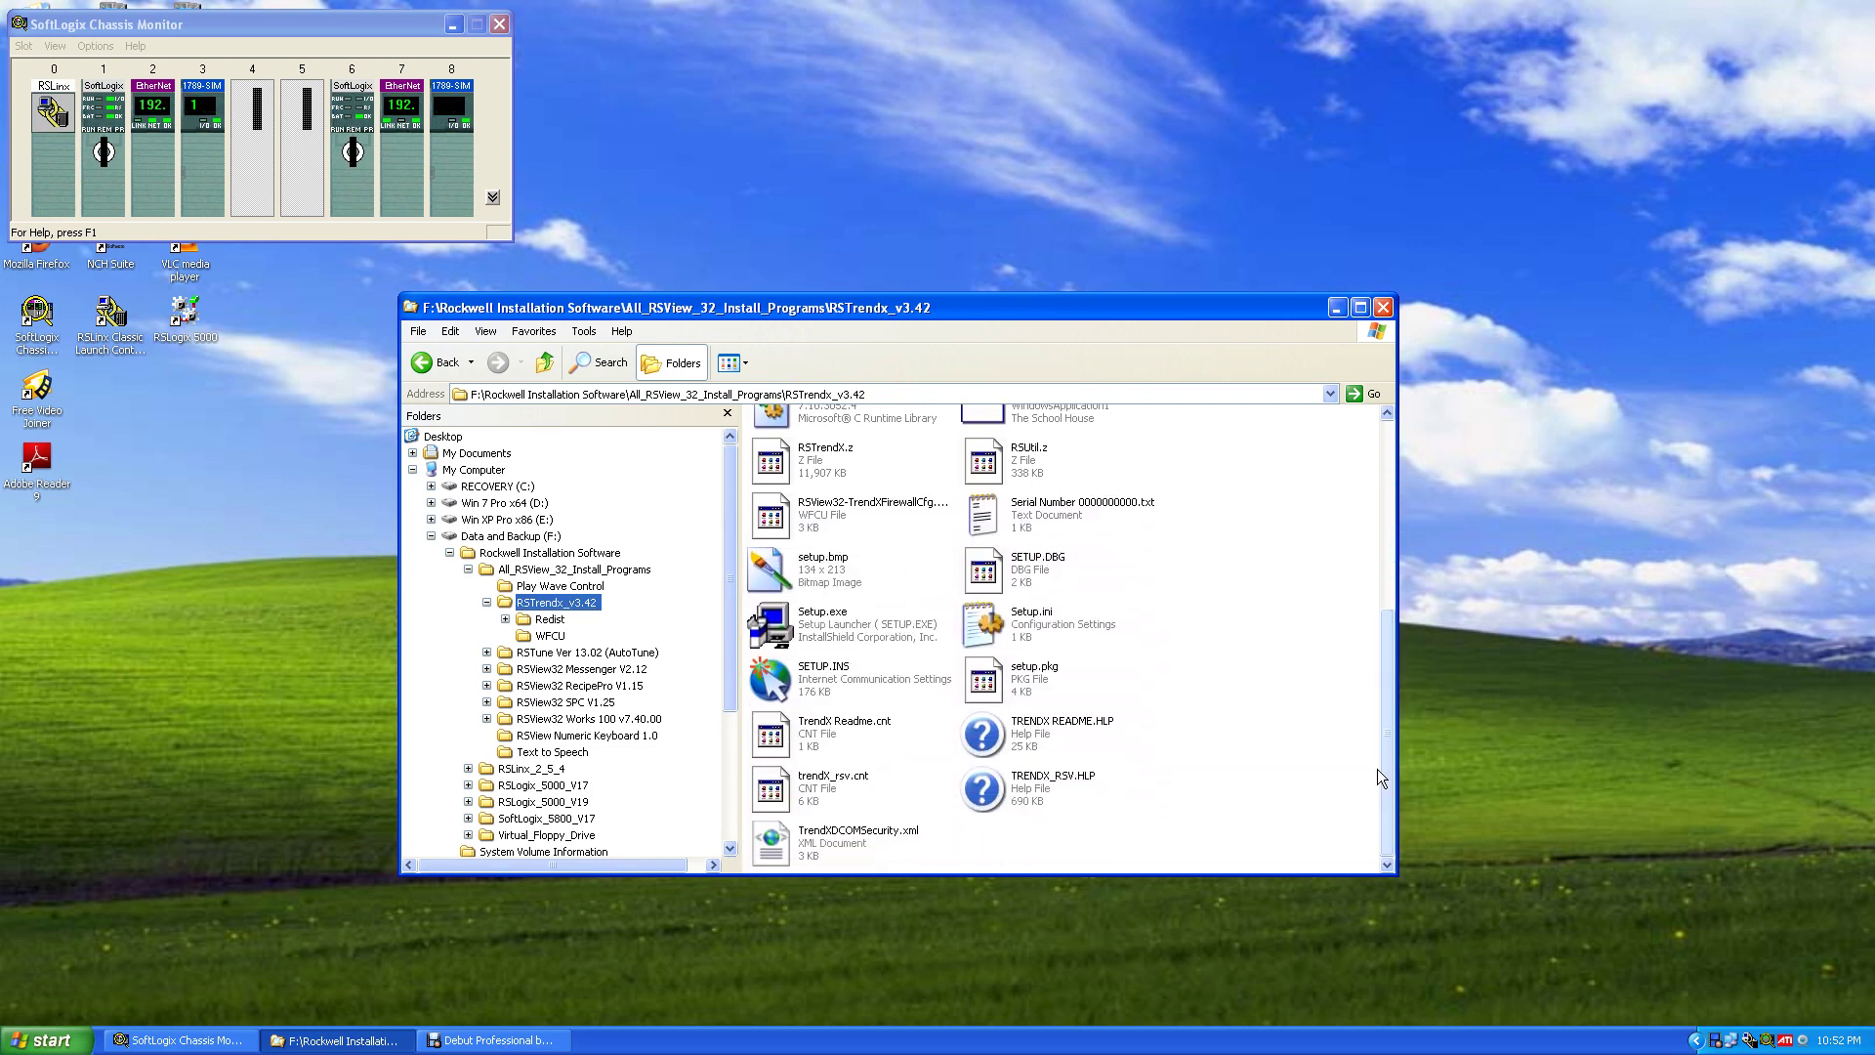
{"action": "double_click", "coordinate": [775, 629]}
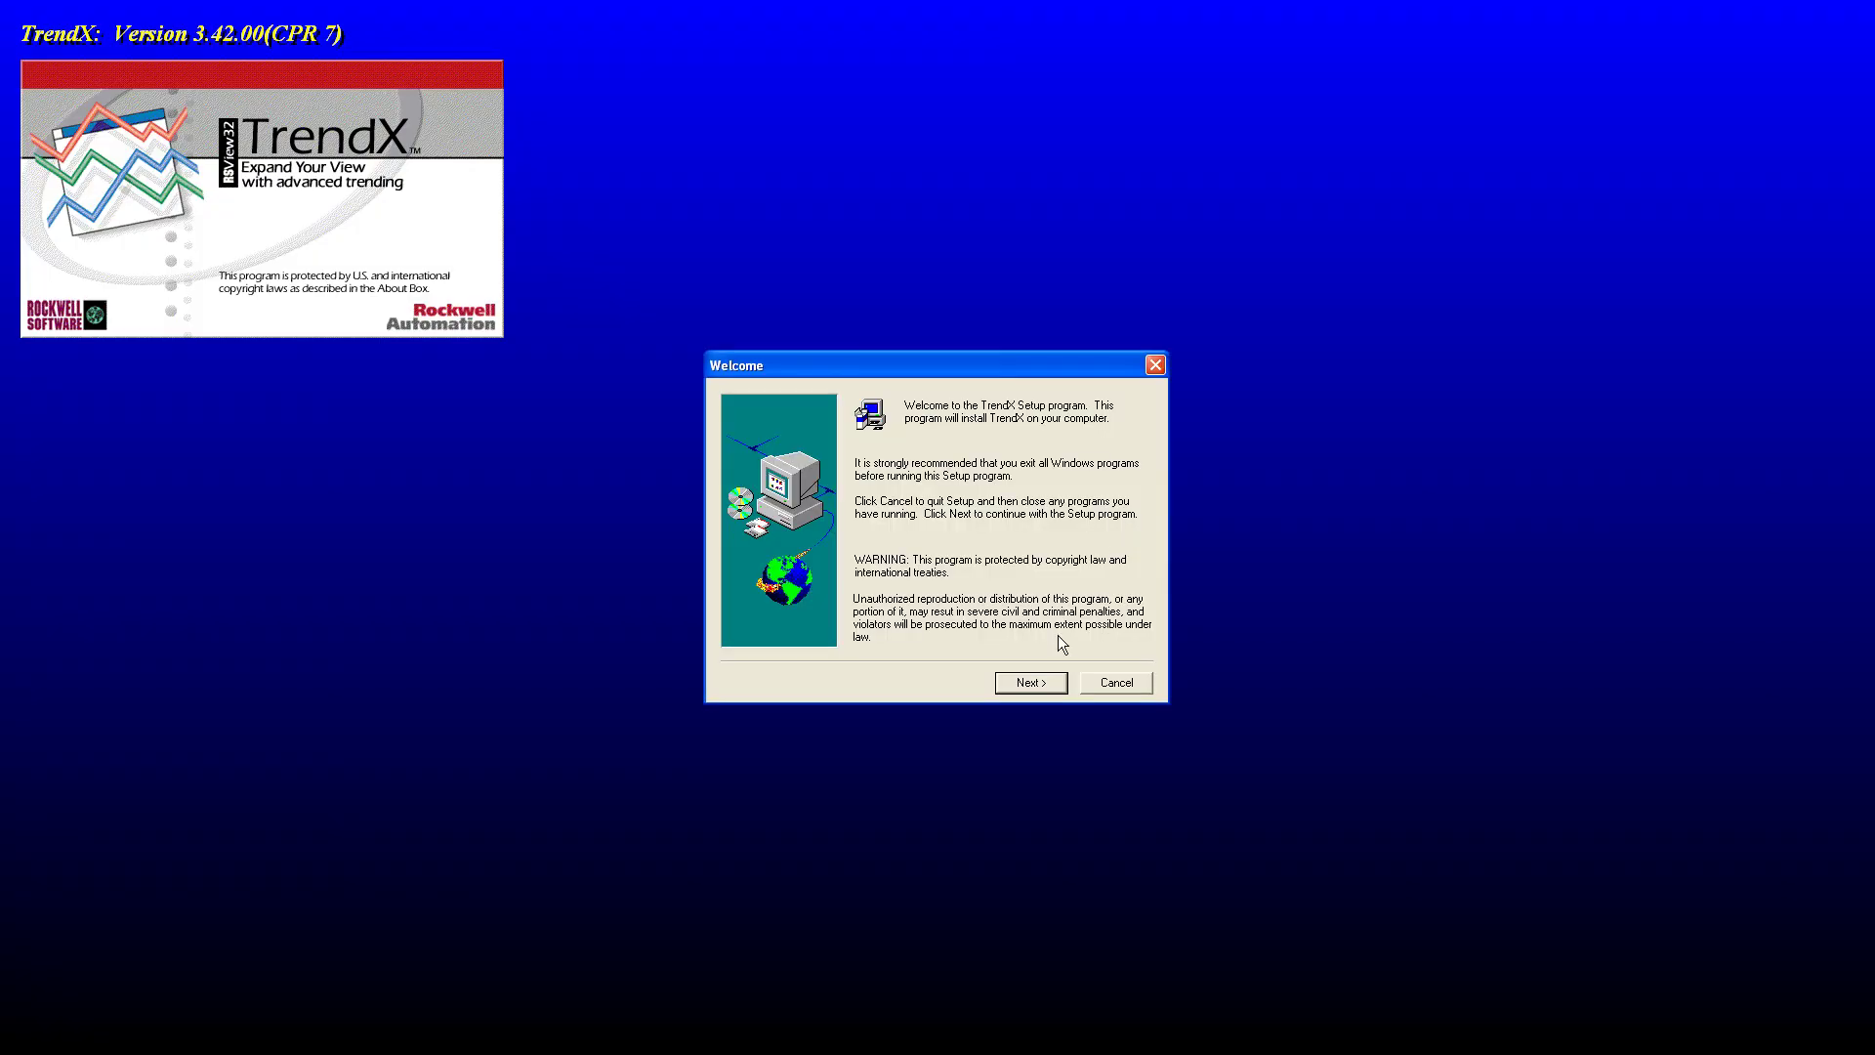
{"action": "left_click", "coordinate": [1036, 683]}
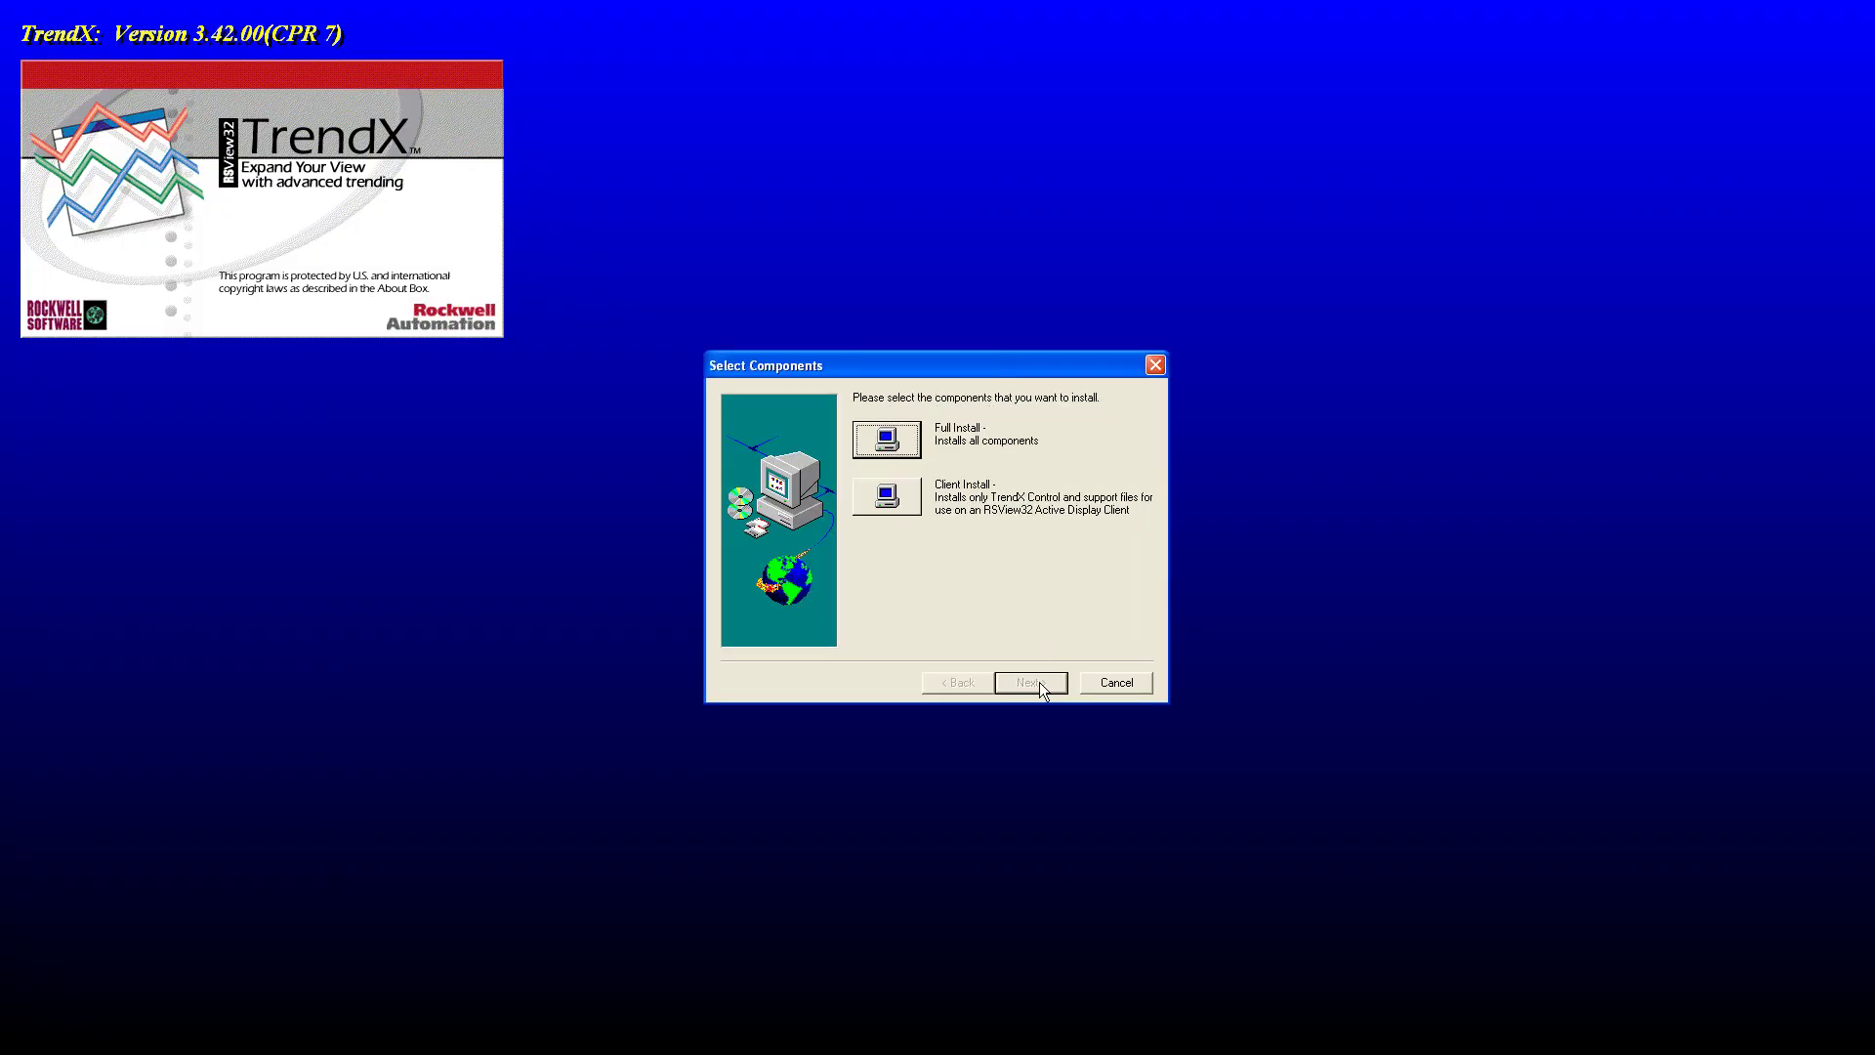
{"action": "left_click", "coordinate": [892, 439]}
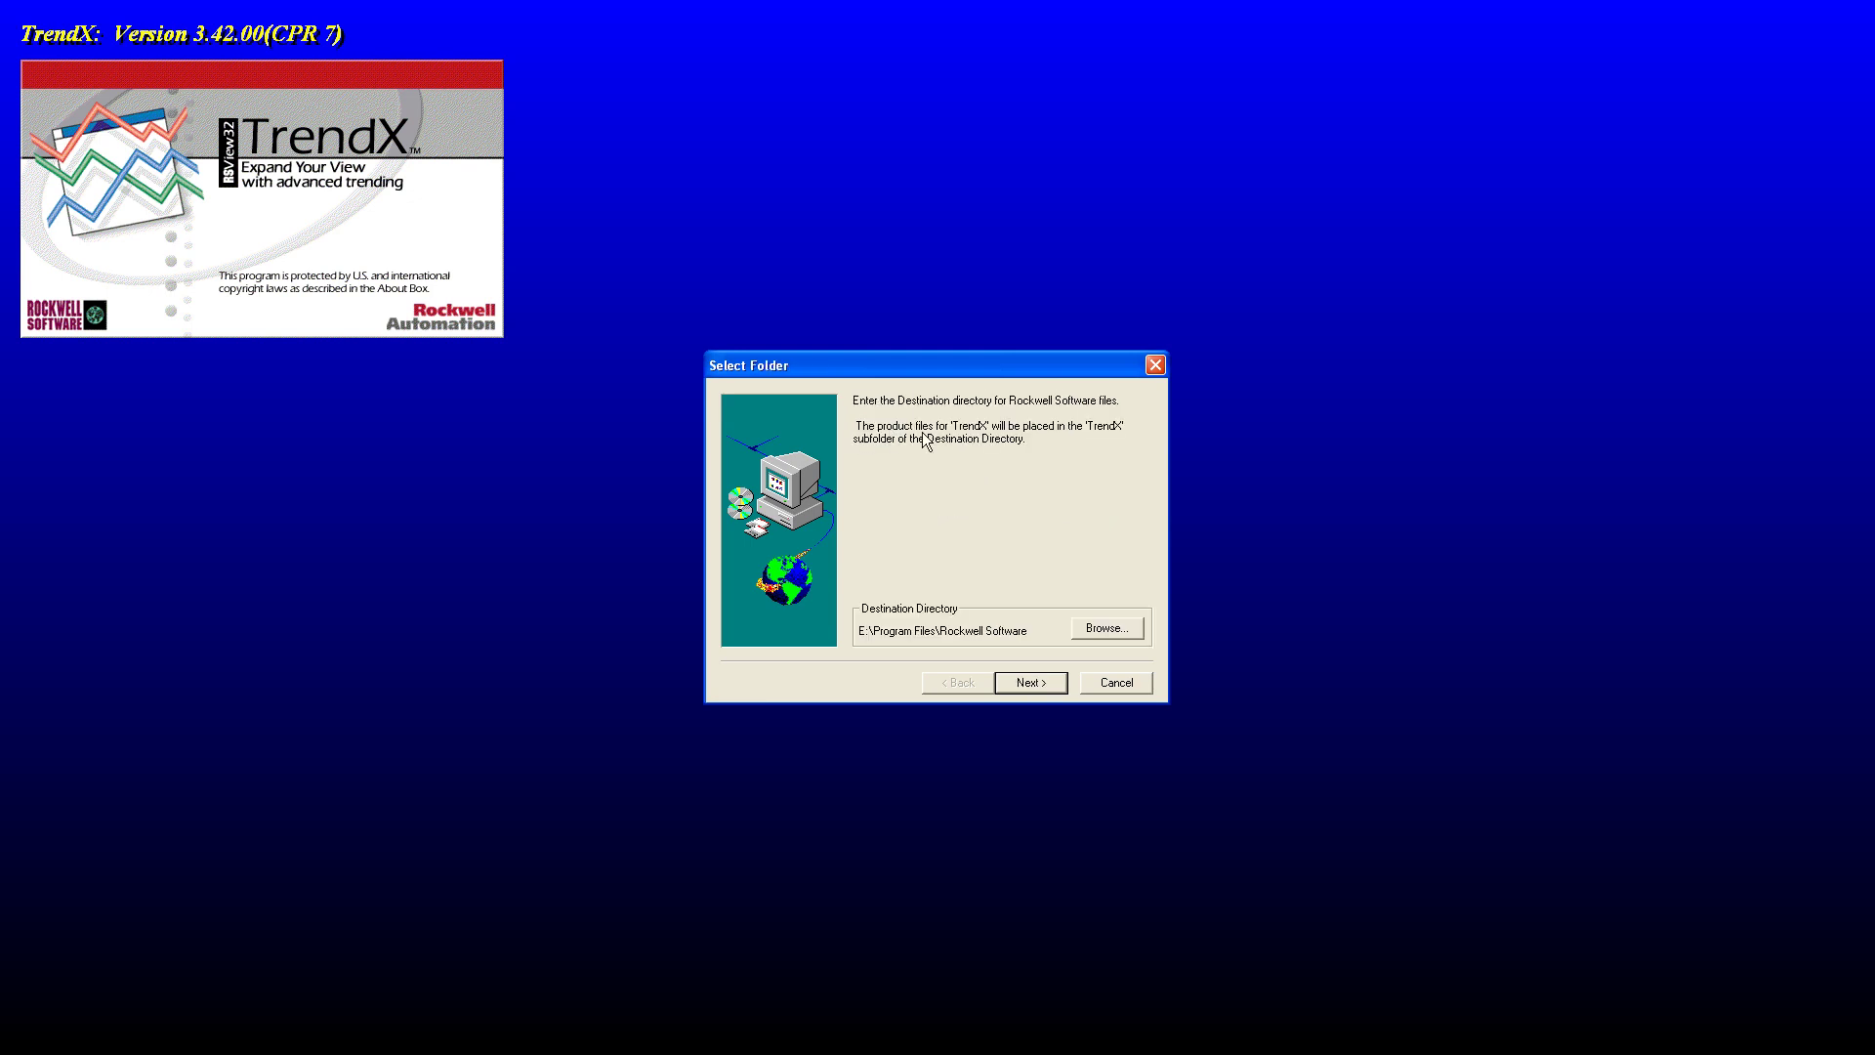
Install TrendX with Program Files, Help and Samples to E:\Program Files\Rockwell Software\TrendX, using the Rockwell Software program folder.
{"action": "left_click", "coordinate": [1038, 686]}
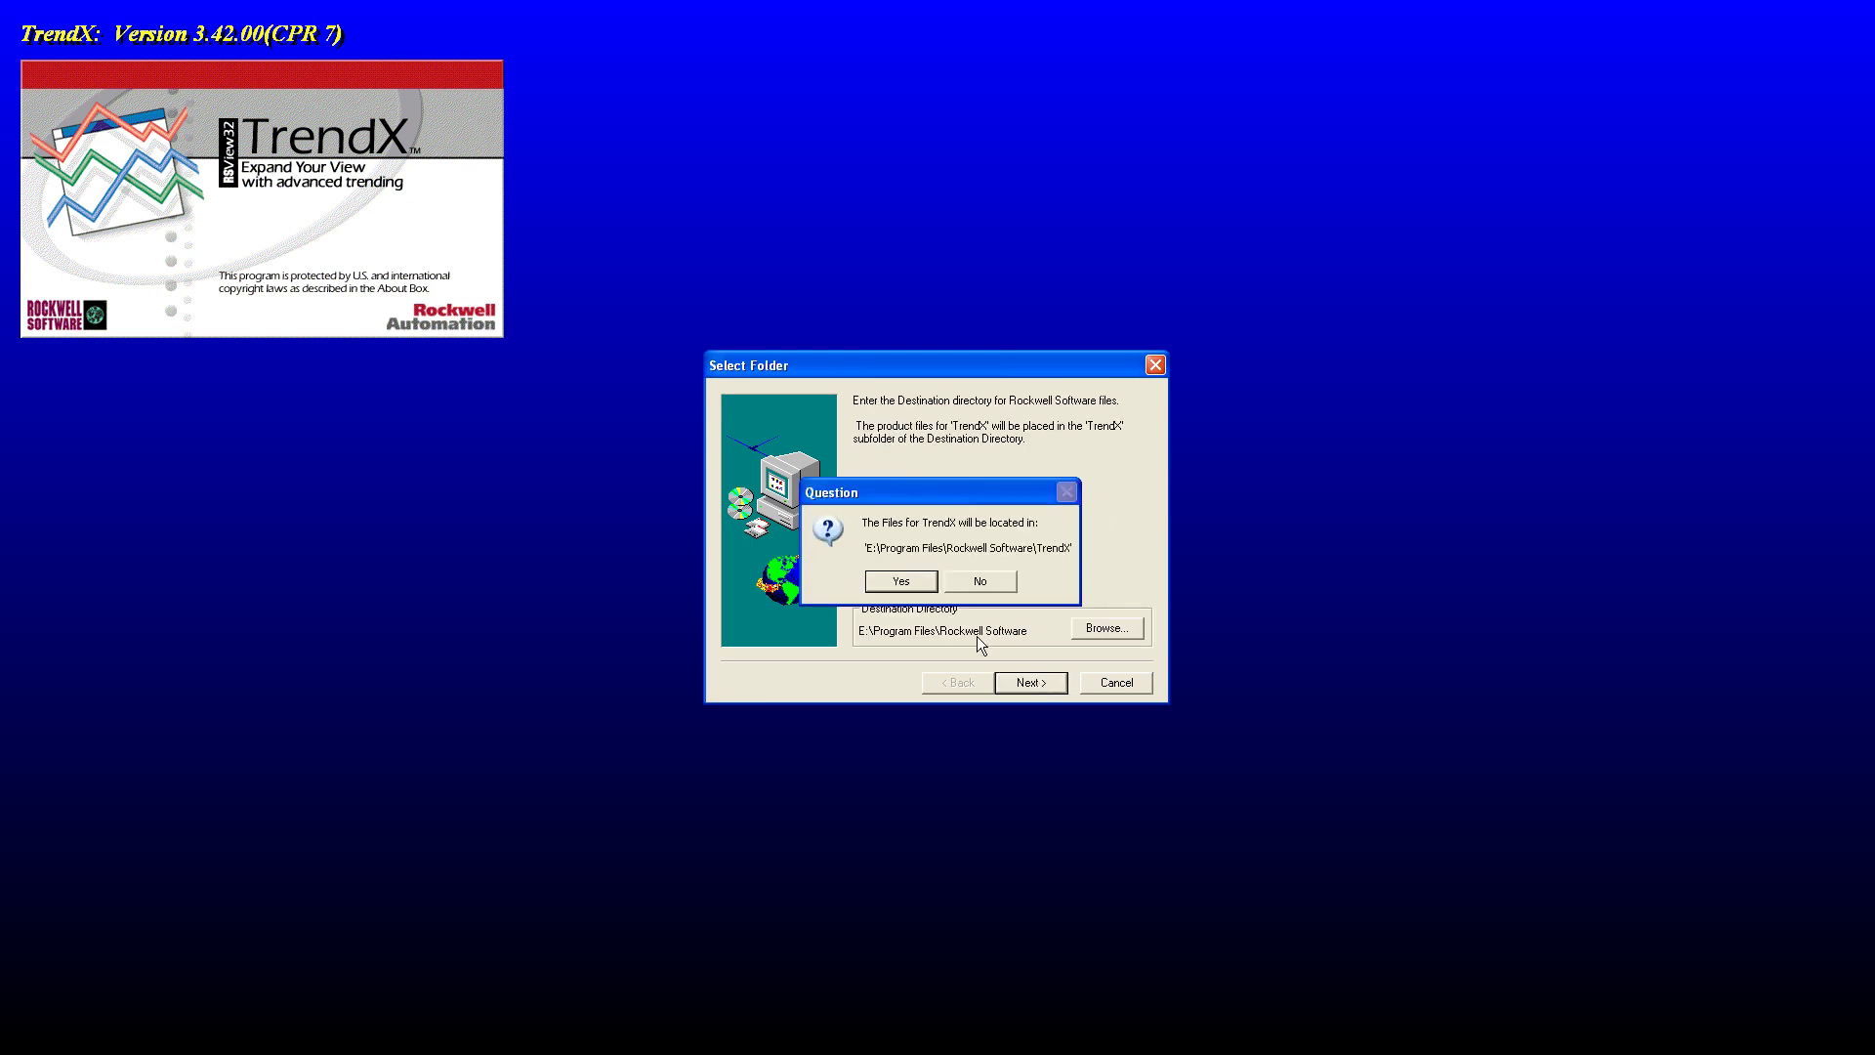
{"action": "left_click", "coordinate": [912, 584]}
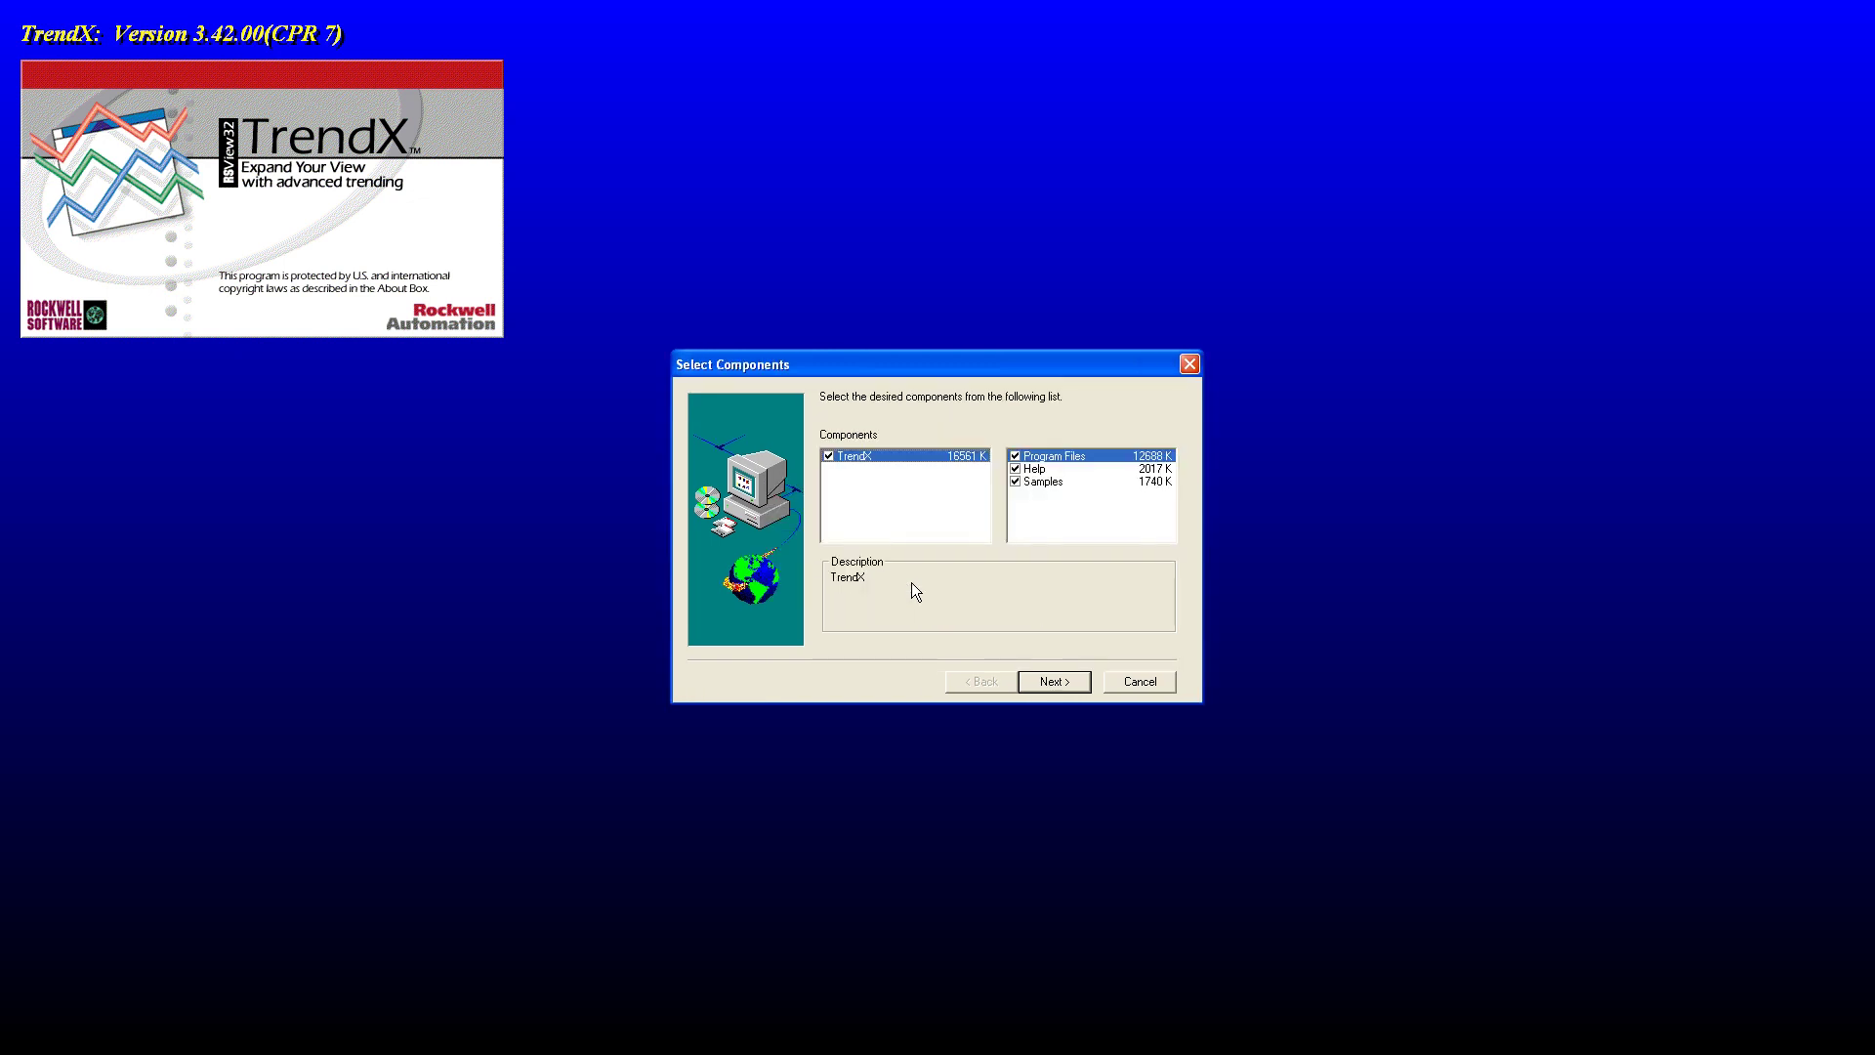
{"action": "left_click", "coordinate": [1057, 684]}
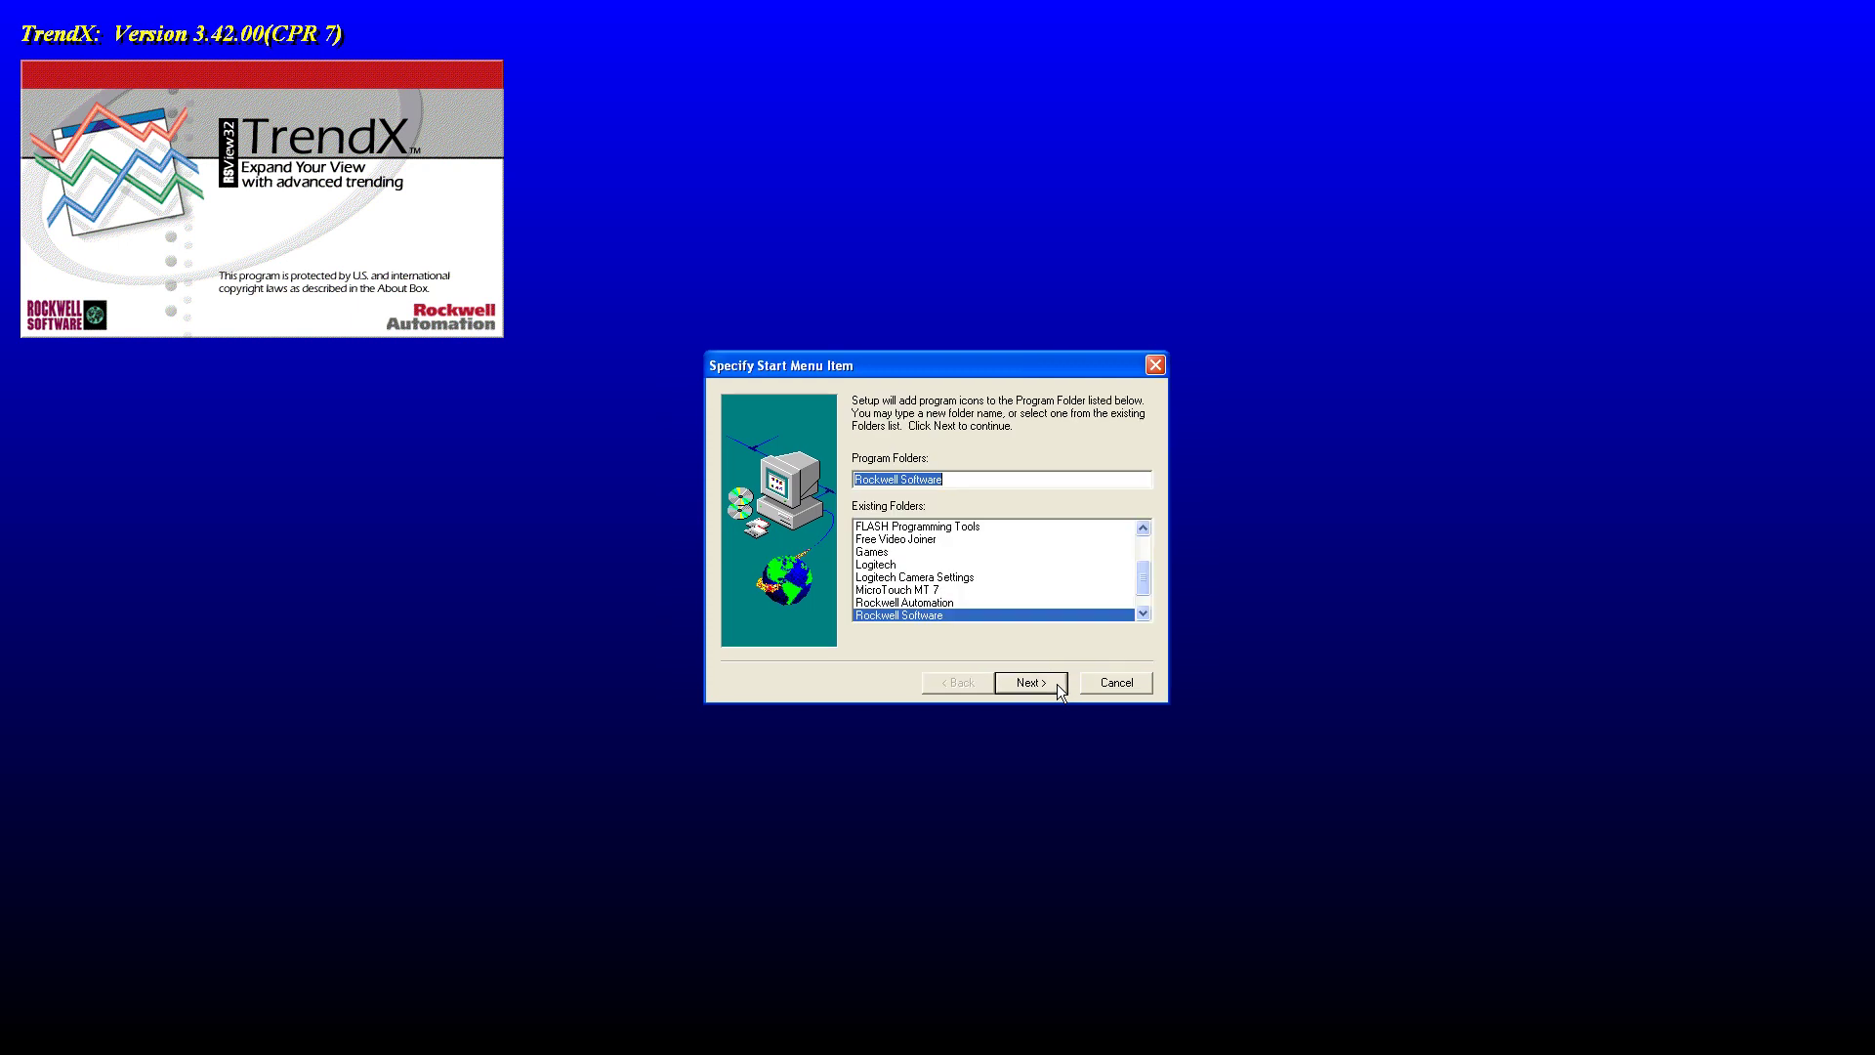
{"action": "left_click", "coordinate": [1050, 681]}
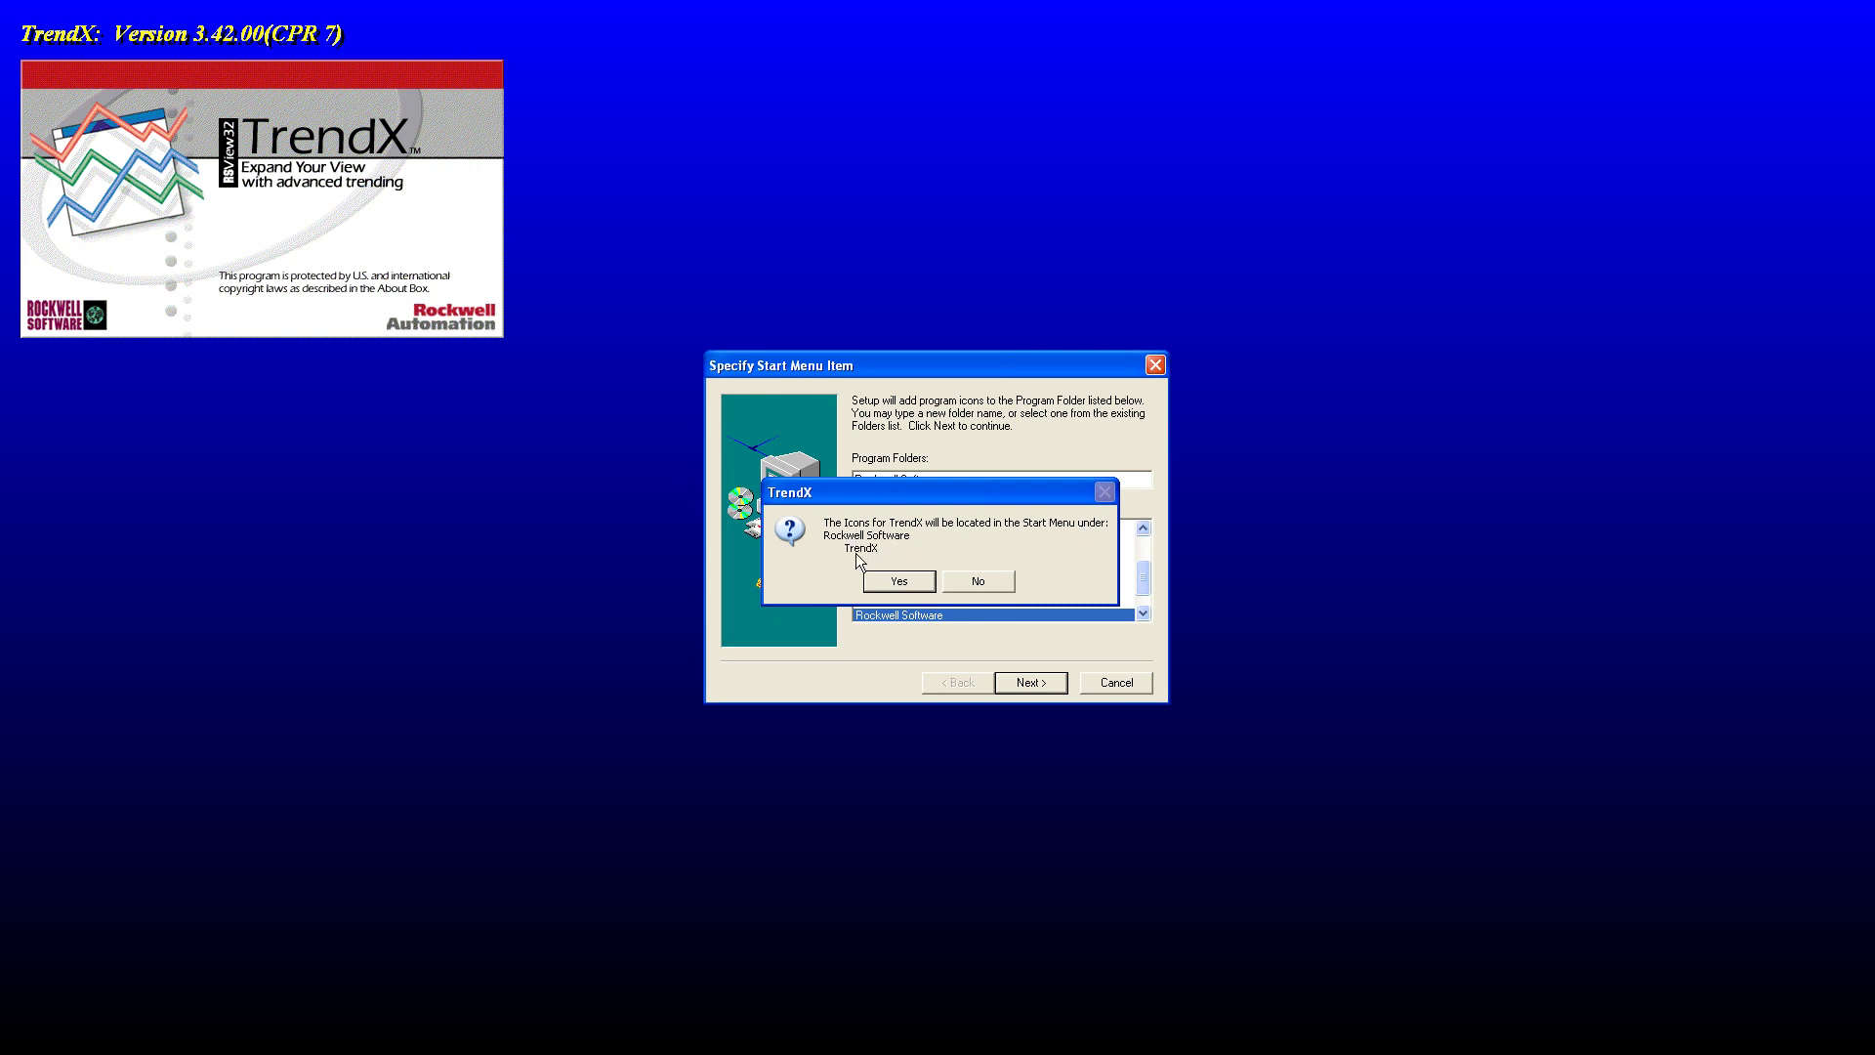
{"action": "left_click", "coordinate": [898, 580]}
{"action": "left_click", "coordinate": [899, 584]}
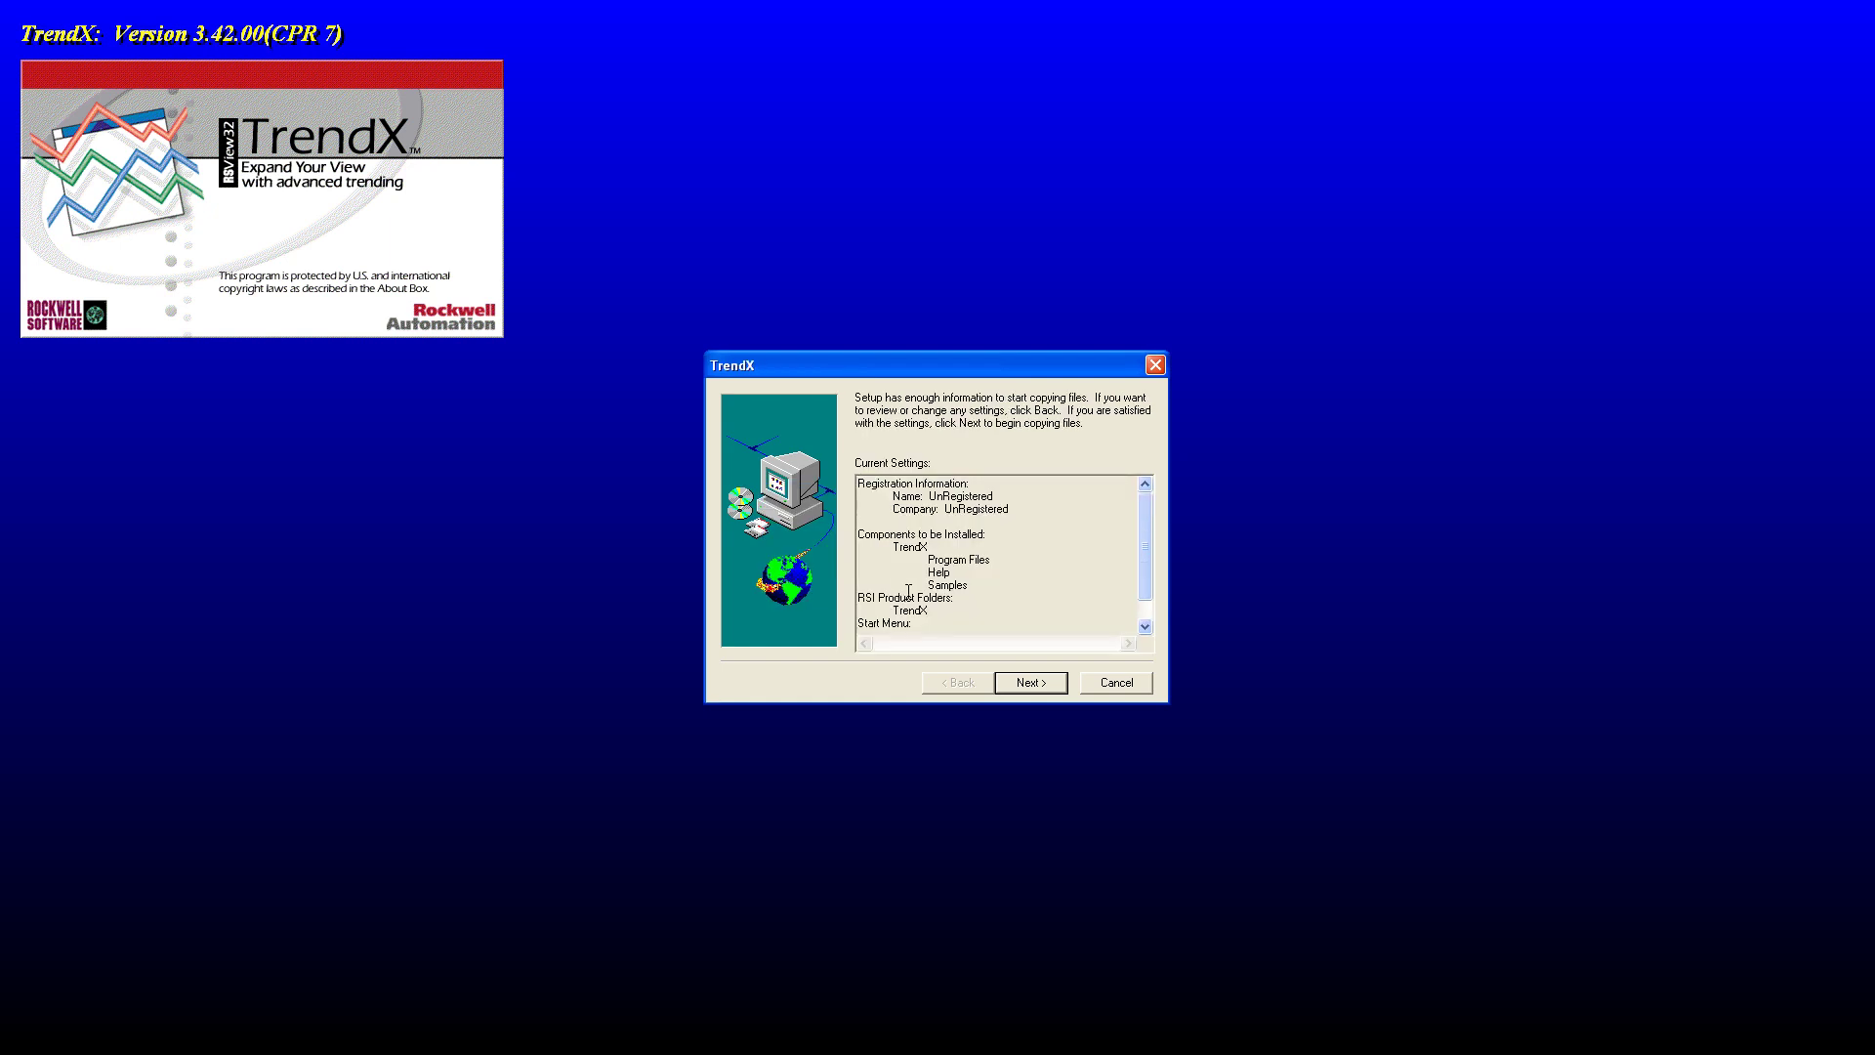
{"action": "left_click", "coordinate": [1034, 682]}
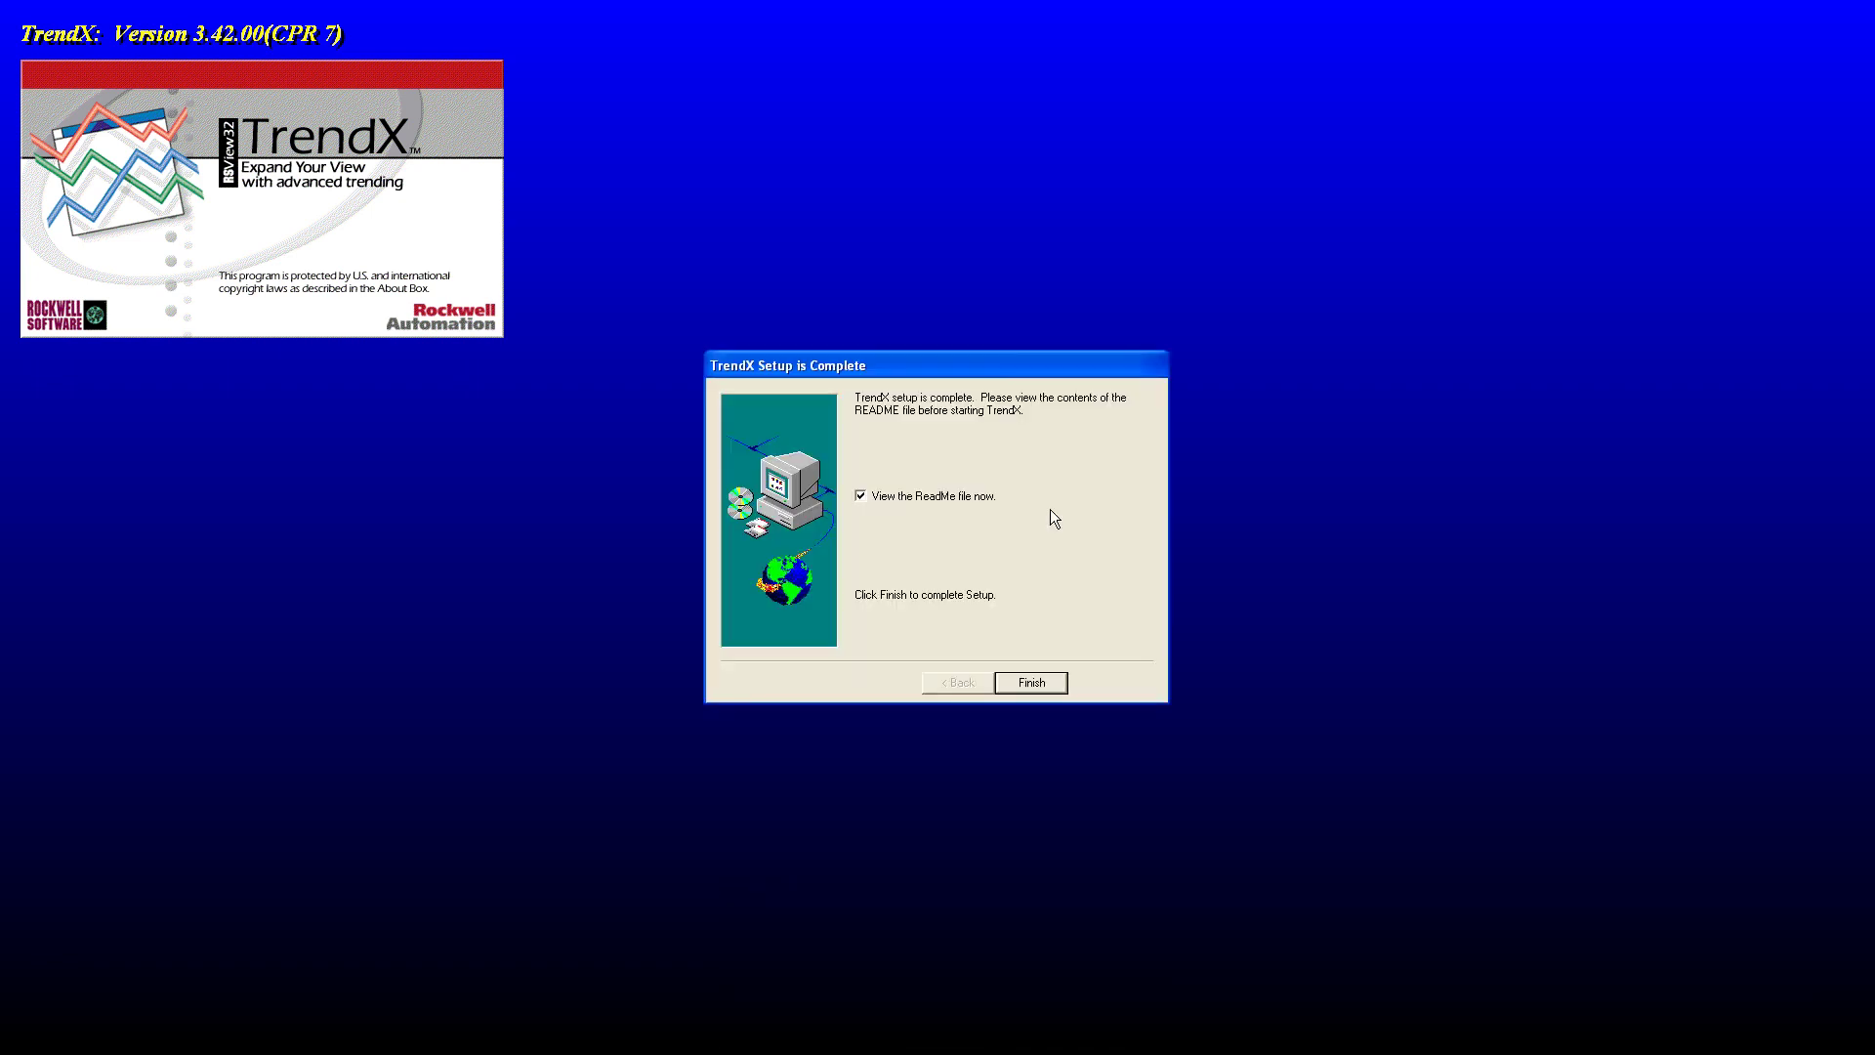
Finish the TrendX setup without viewing the ReadMe file and postpone the computer restart.
{"action": "left_click", "coordinate": [861, 496]}
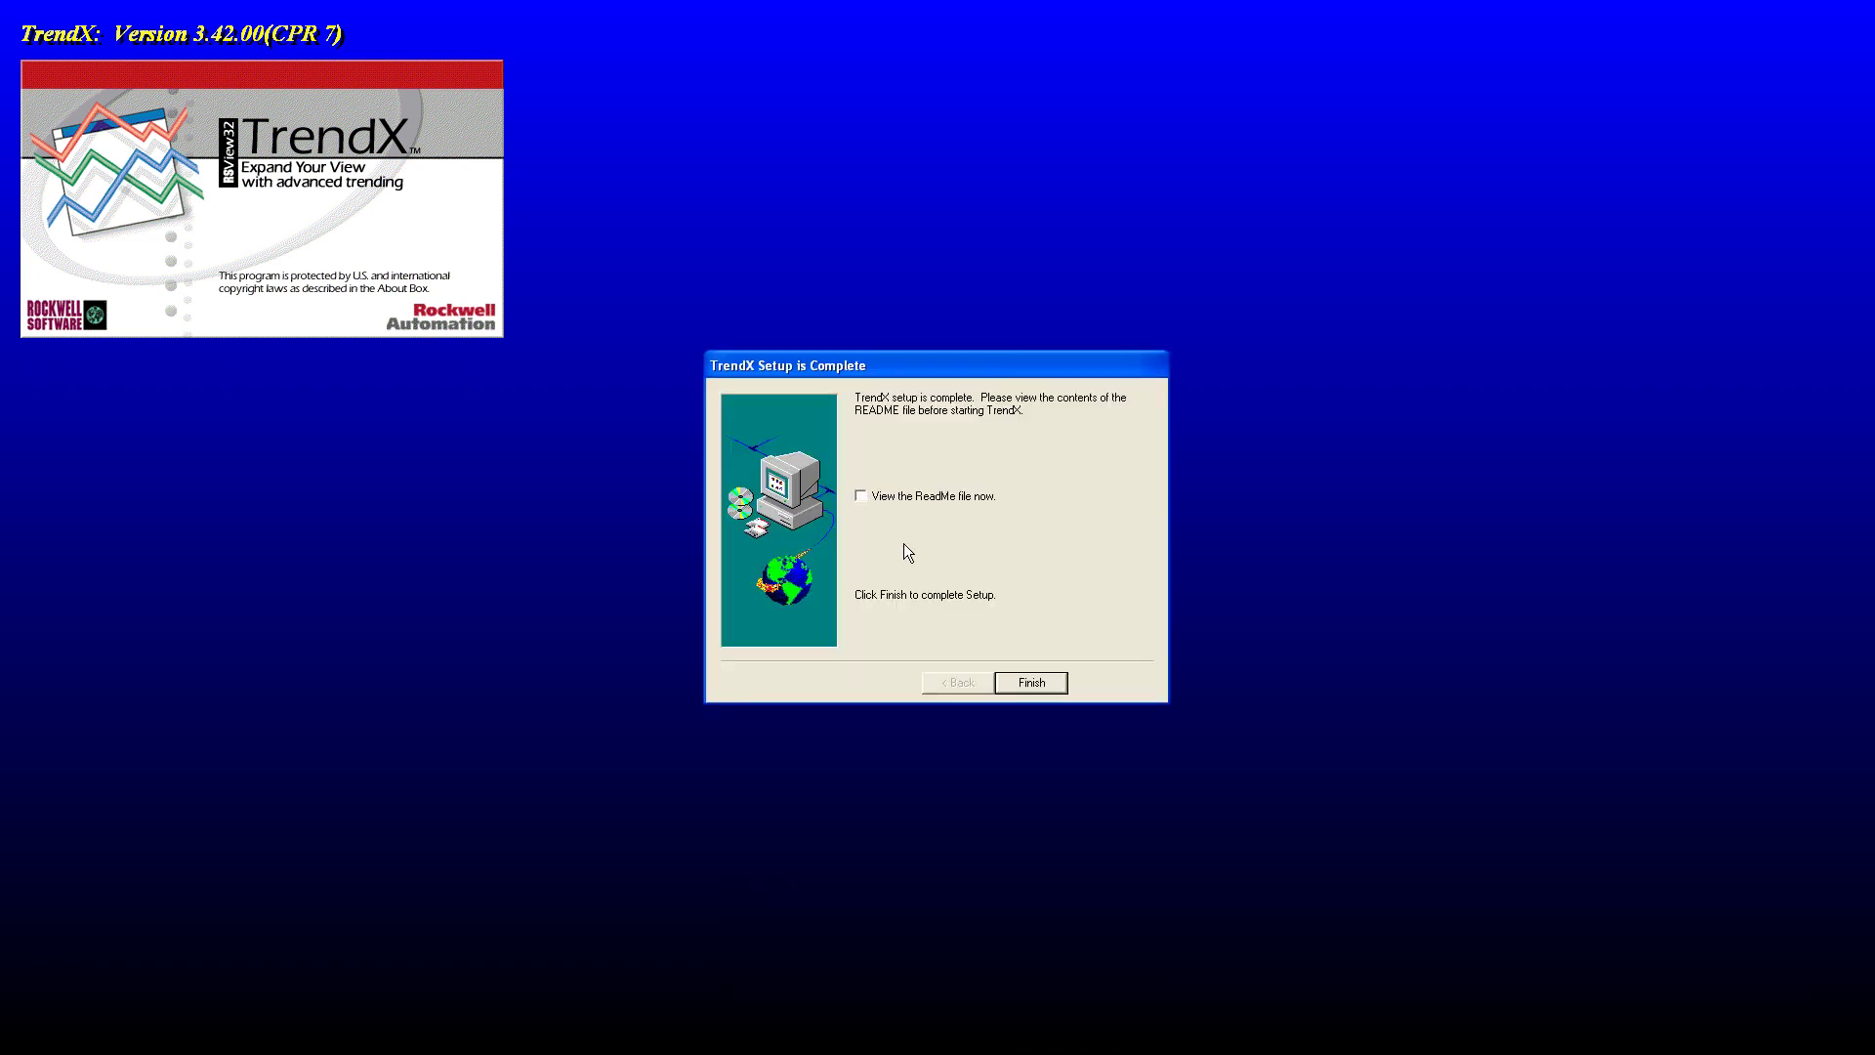
{"action": "left_click", "coordinate": [1040, 689]}
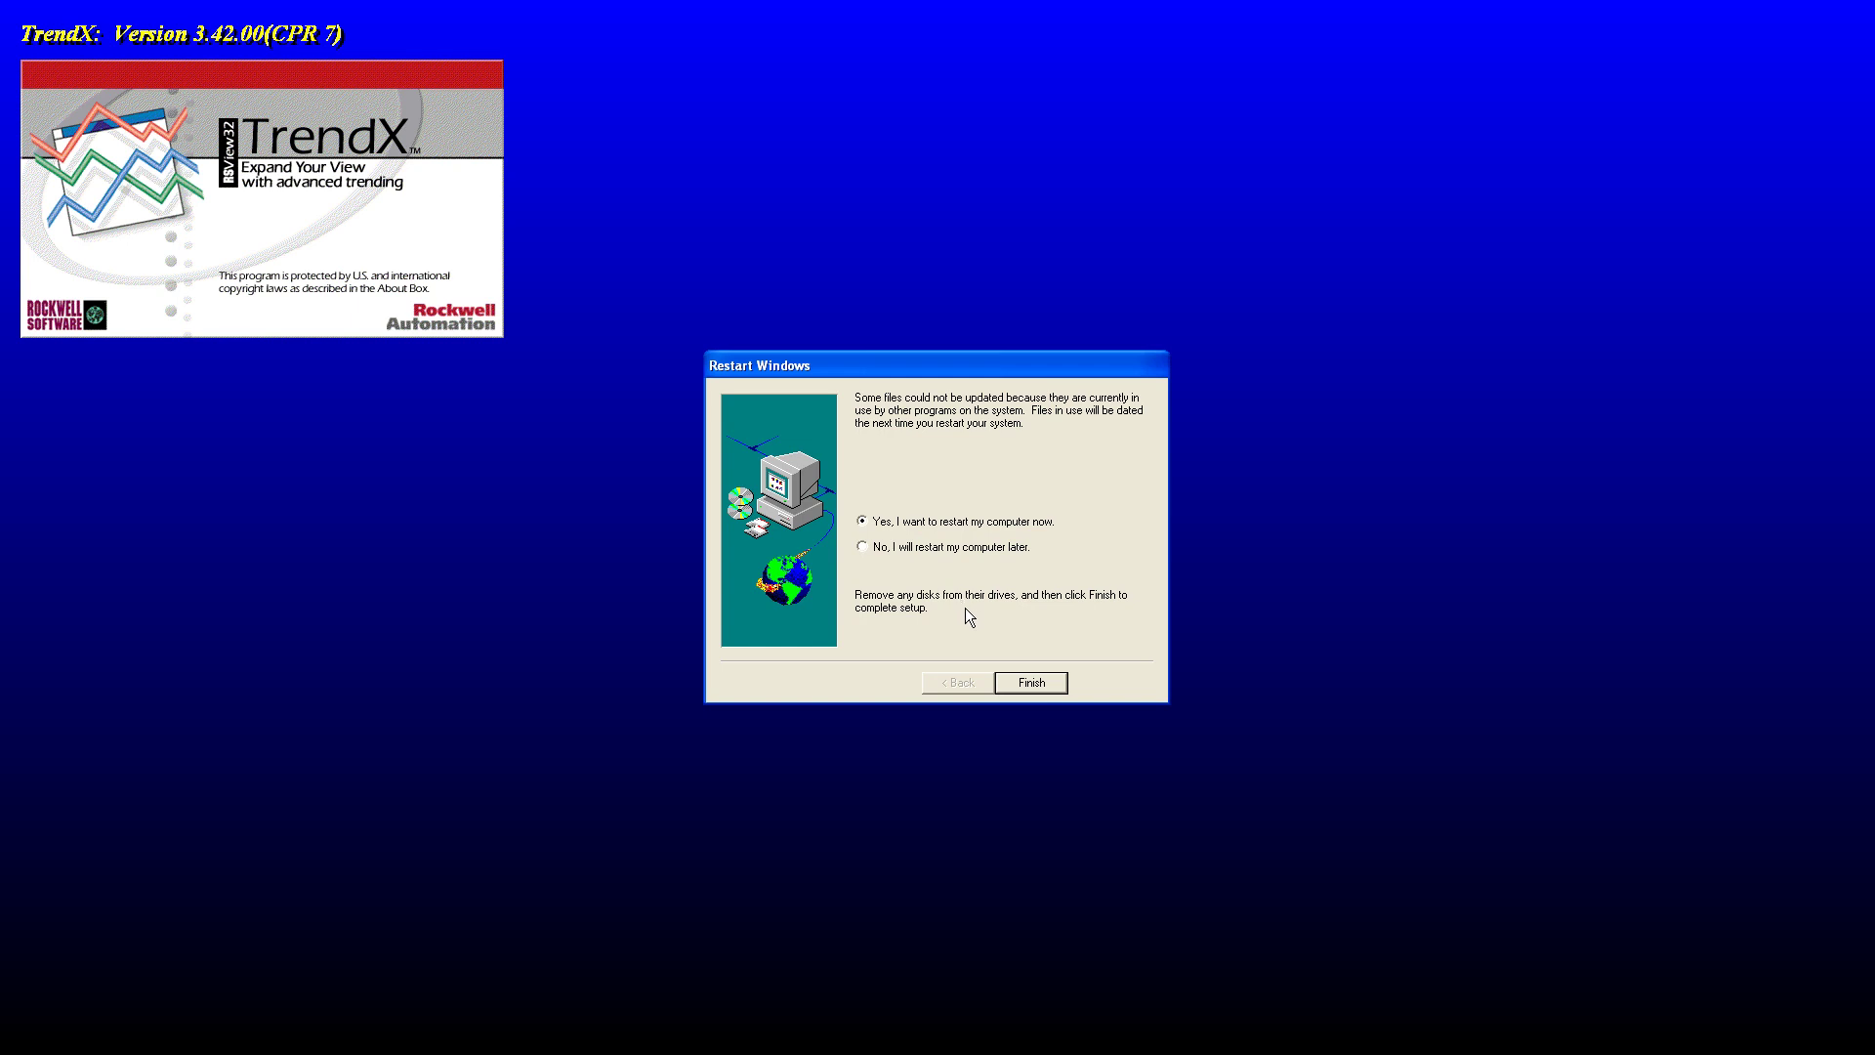
{"action": "left_click", "coordinate": [861, 547]}
{"action": "left_click", "coordinate": [1031, 683]}
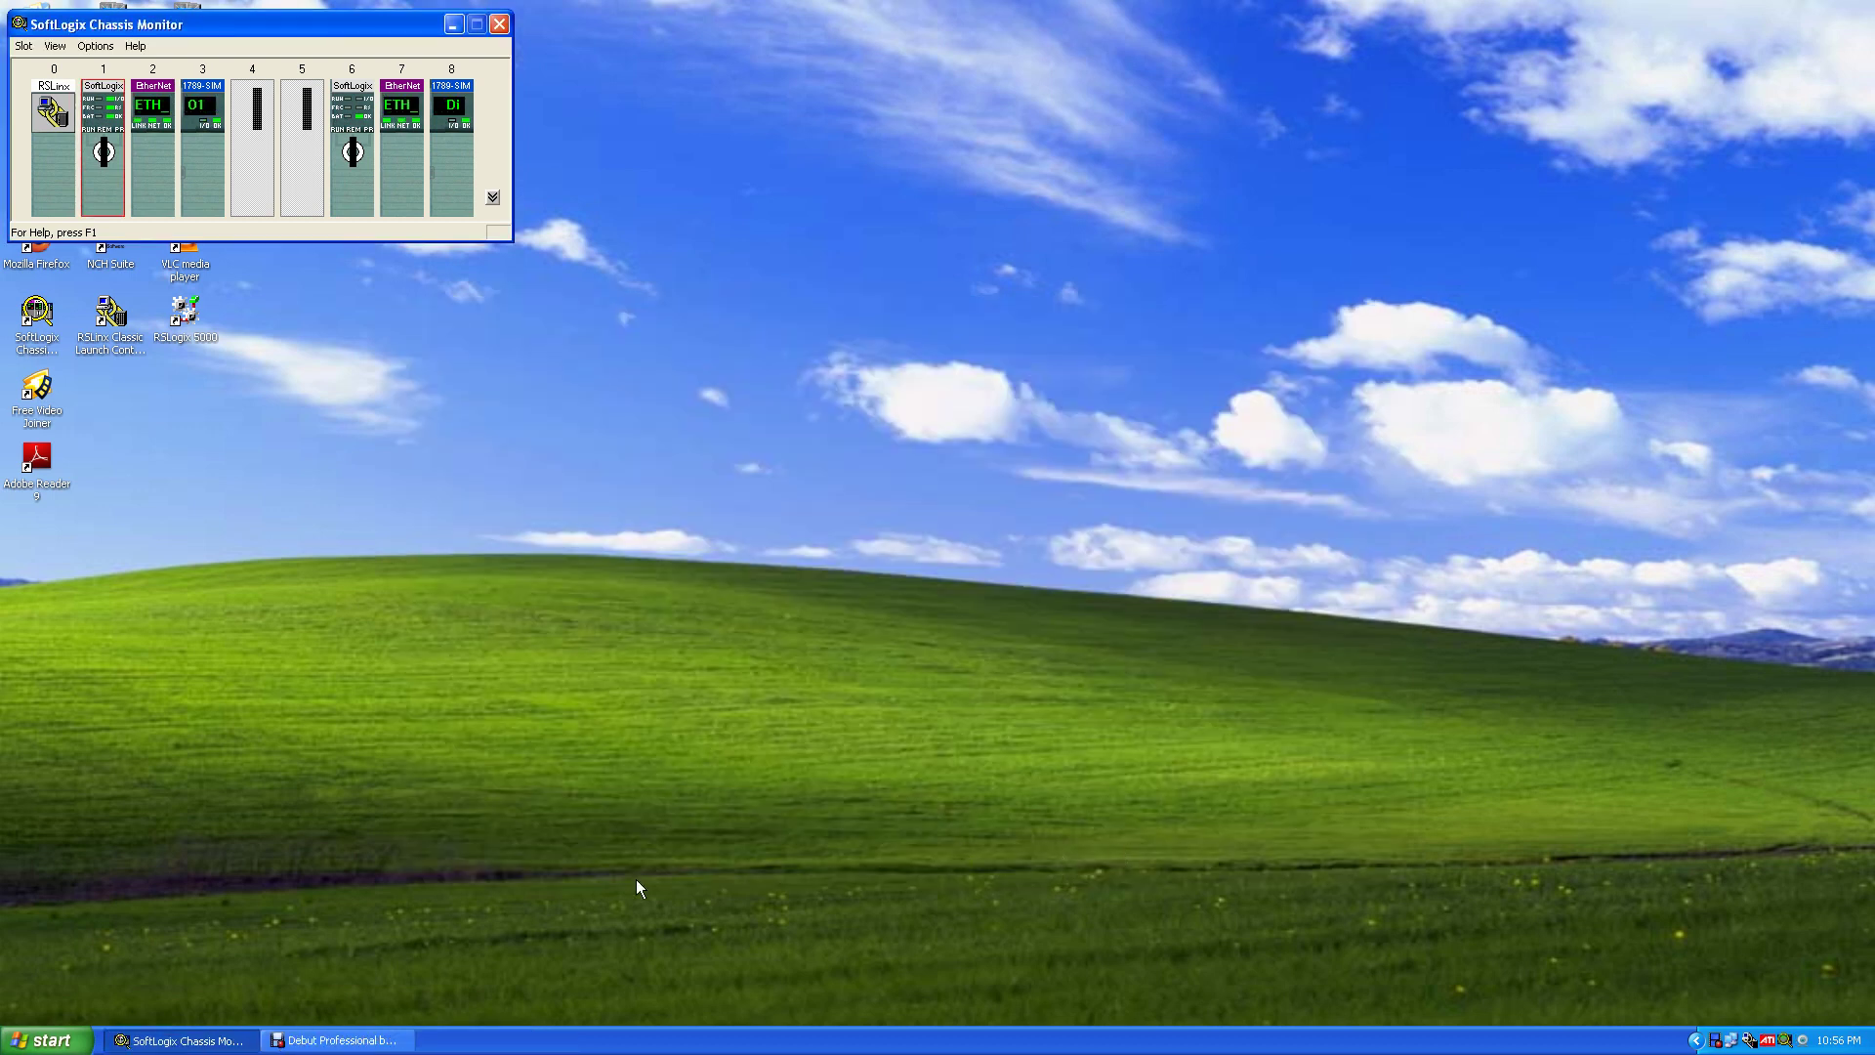
Launch RSView32 Works from the installed Rockwell Software programs.
{"action": "left_click", "coordinate": [55, 1041]}
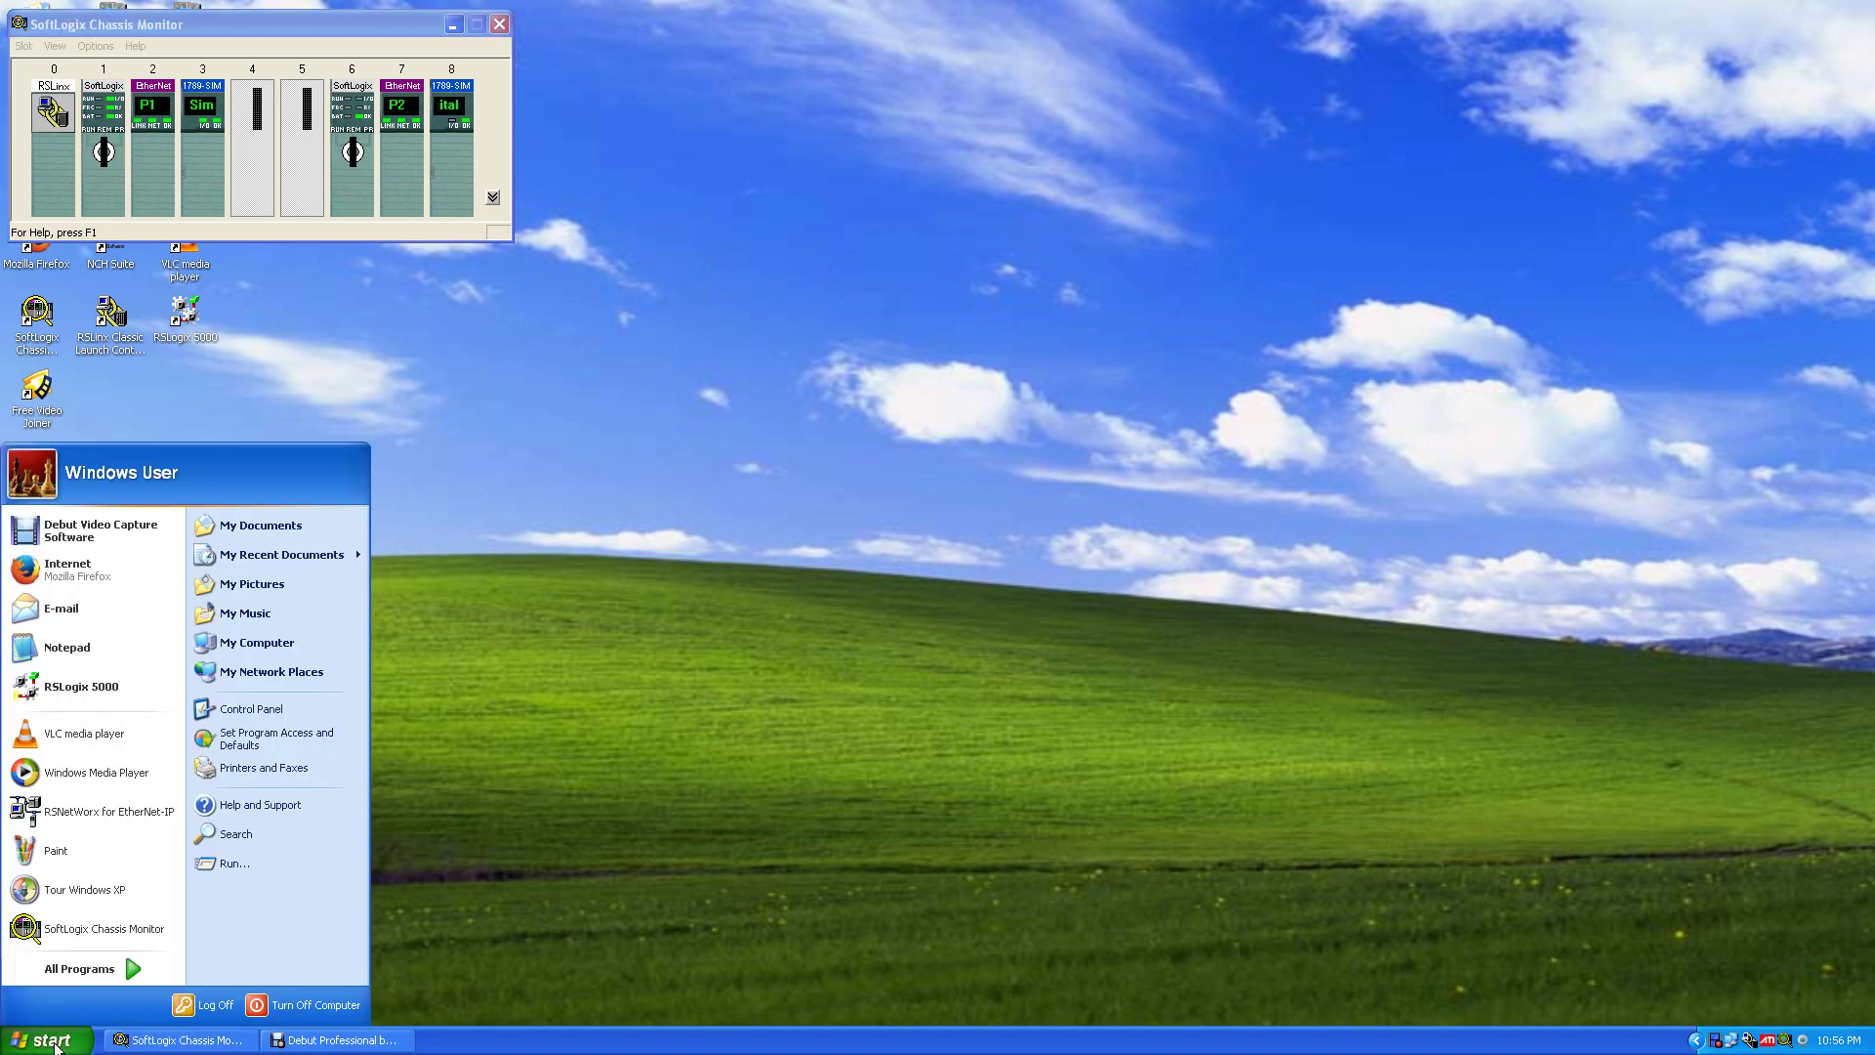
{"action": "left_click", "coordinate": [72, 977]}
{"action": "mouse_move", "coordinate": [238, 922]}
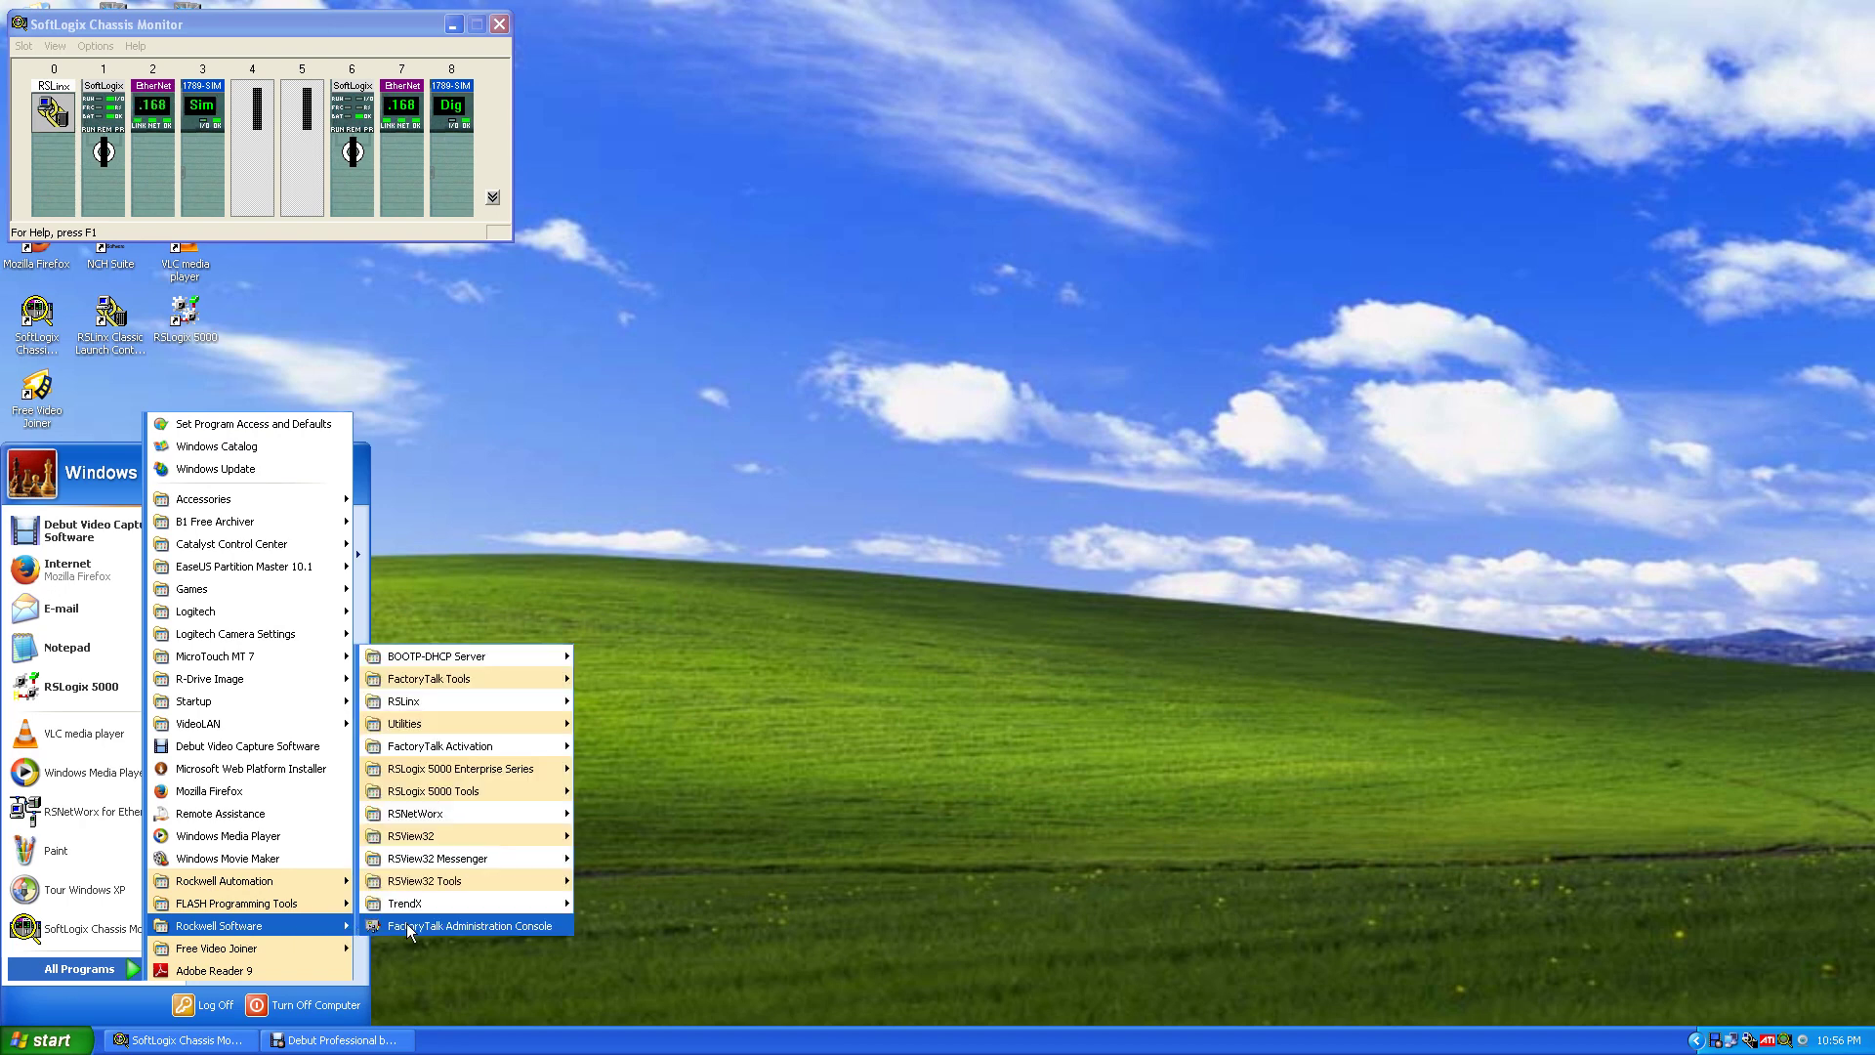
{"action": "mouse_move", "coordinate": [466, 840]}
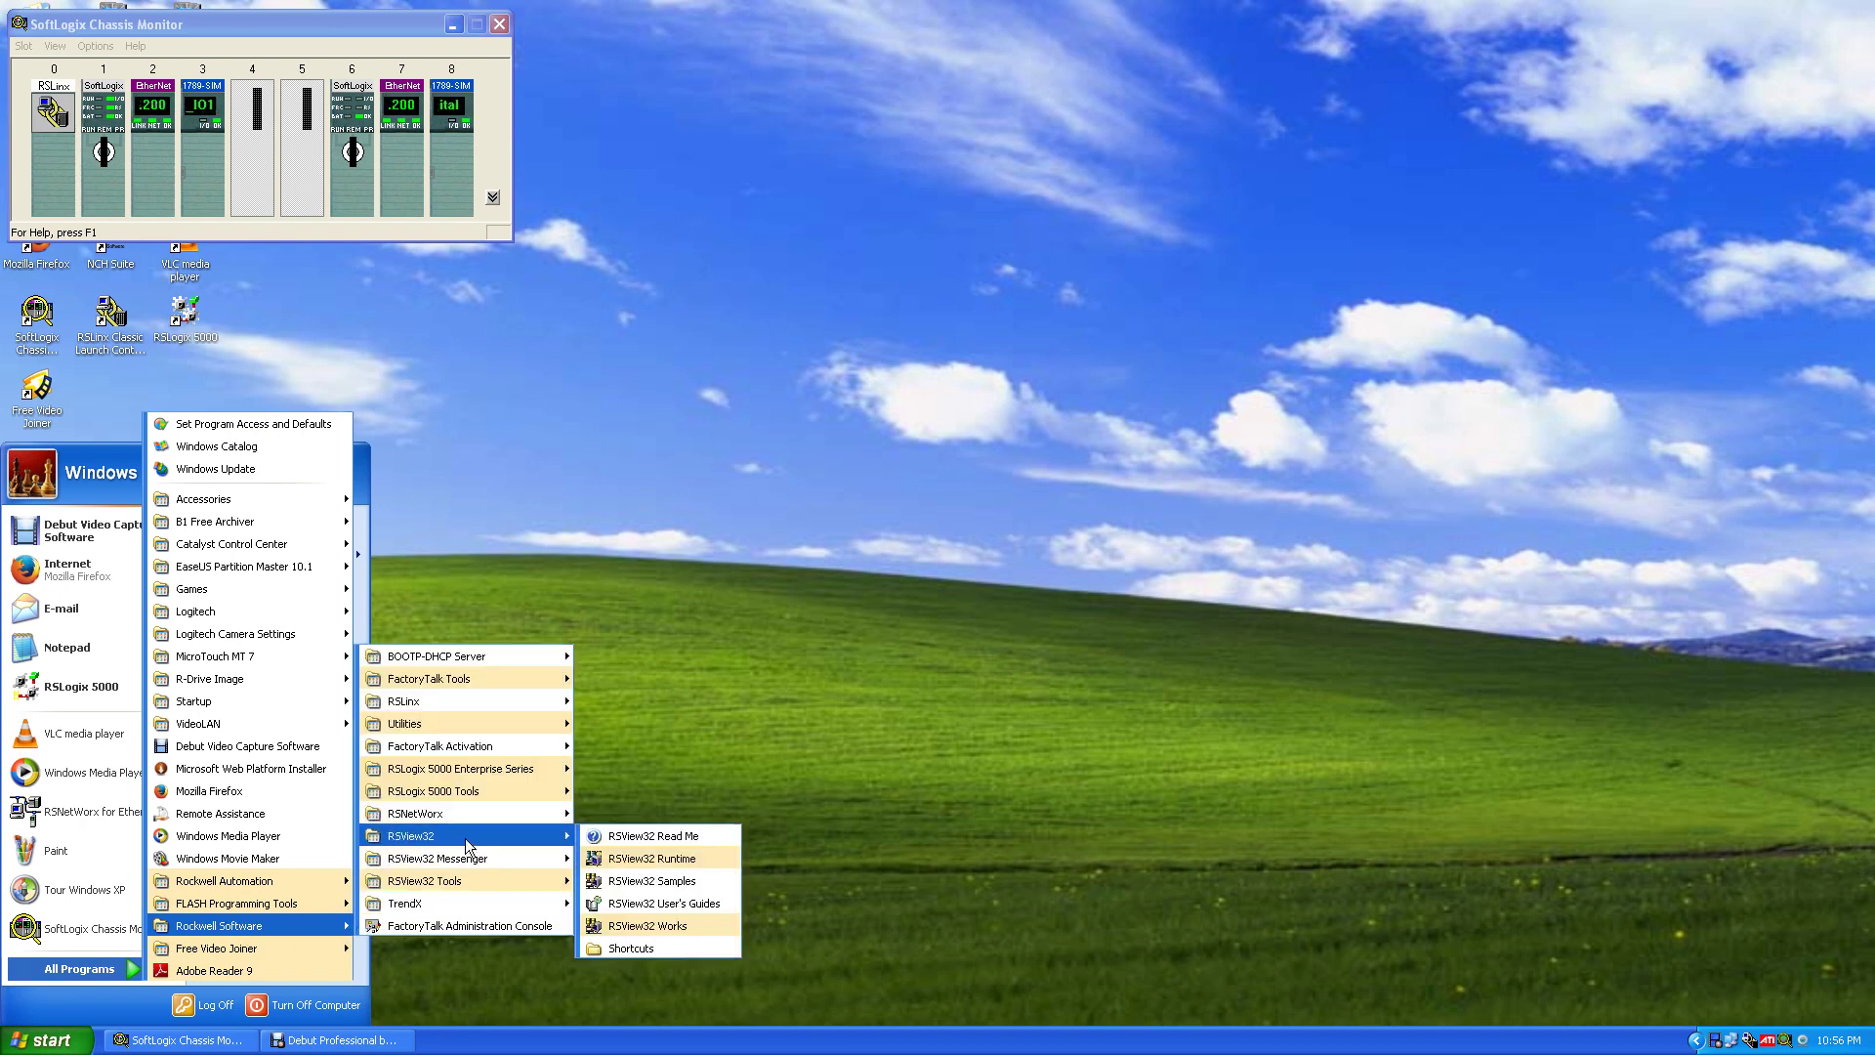
{"action": "left_click", "coordinate": [680, 928]}
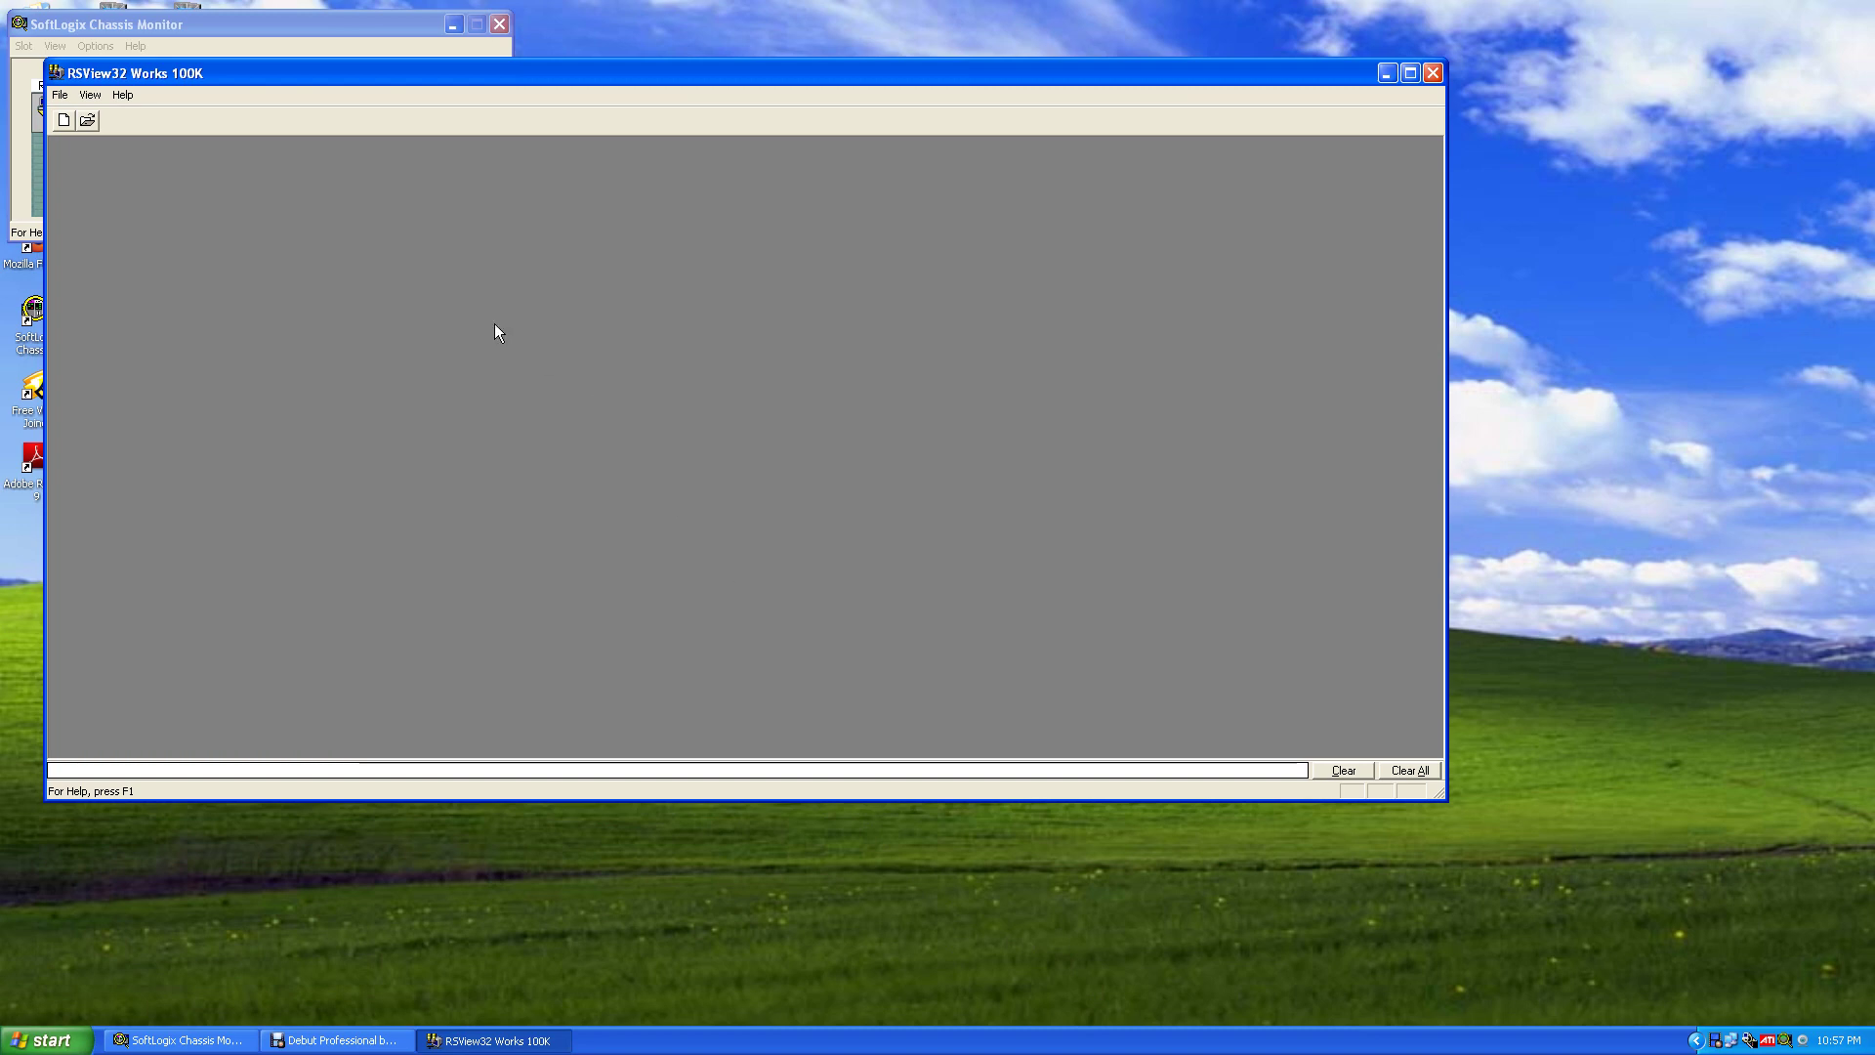
Open the recent project Samples.rsv and run it in Run Mode.
{"action": "left_click", "coordinate": [56, 95]}
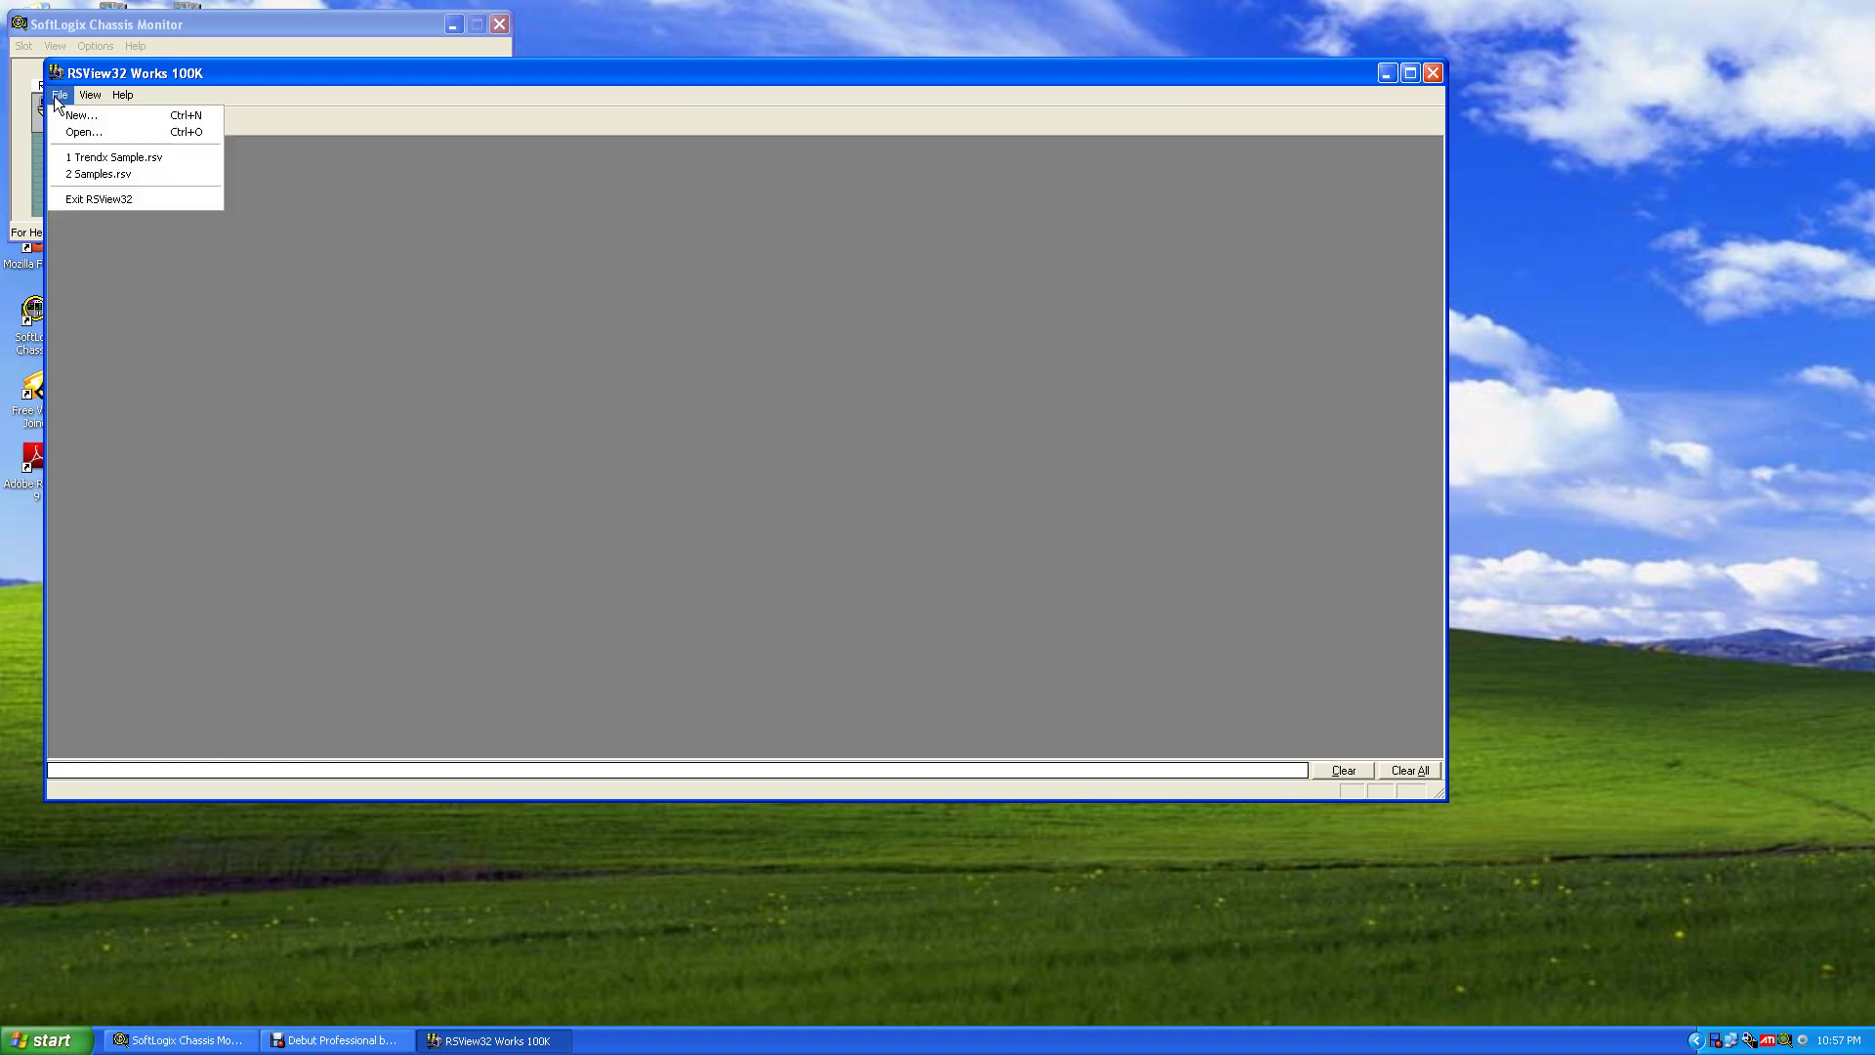
{"action": "left_click", "coordinate": [110, 176]}
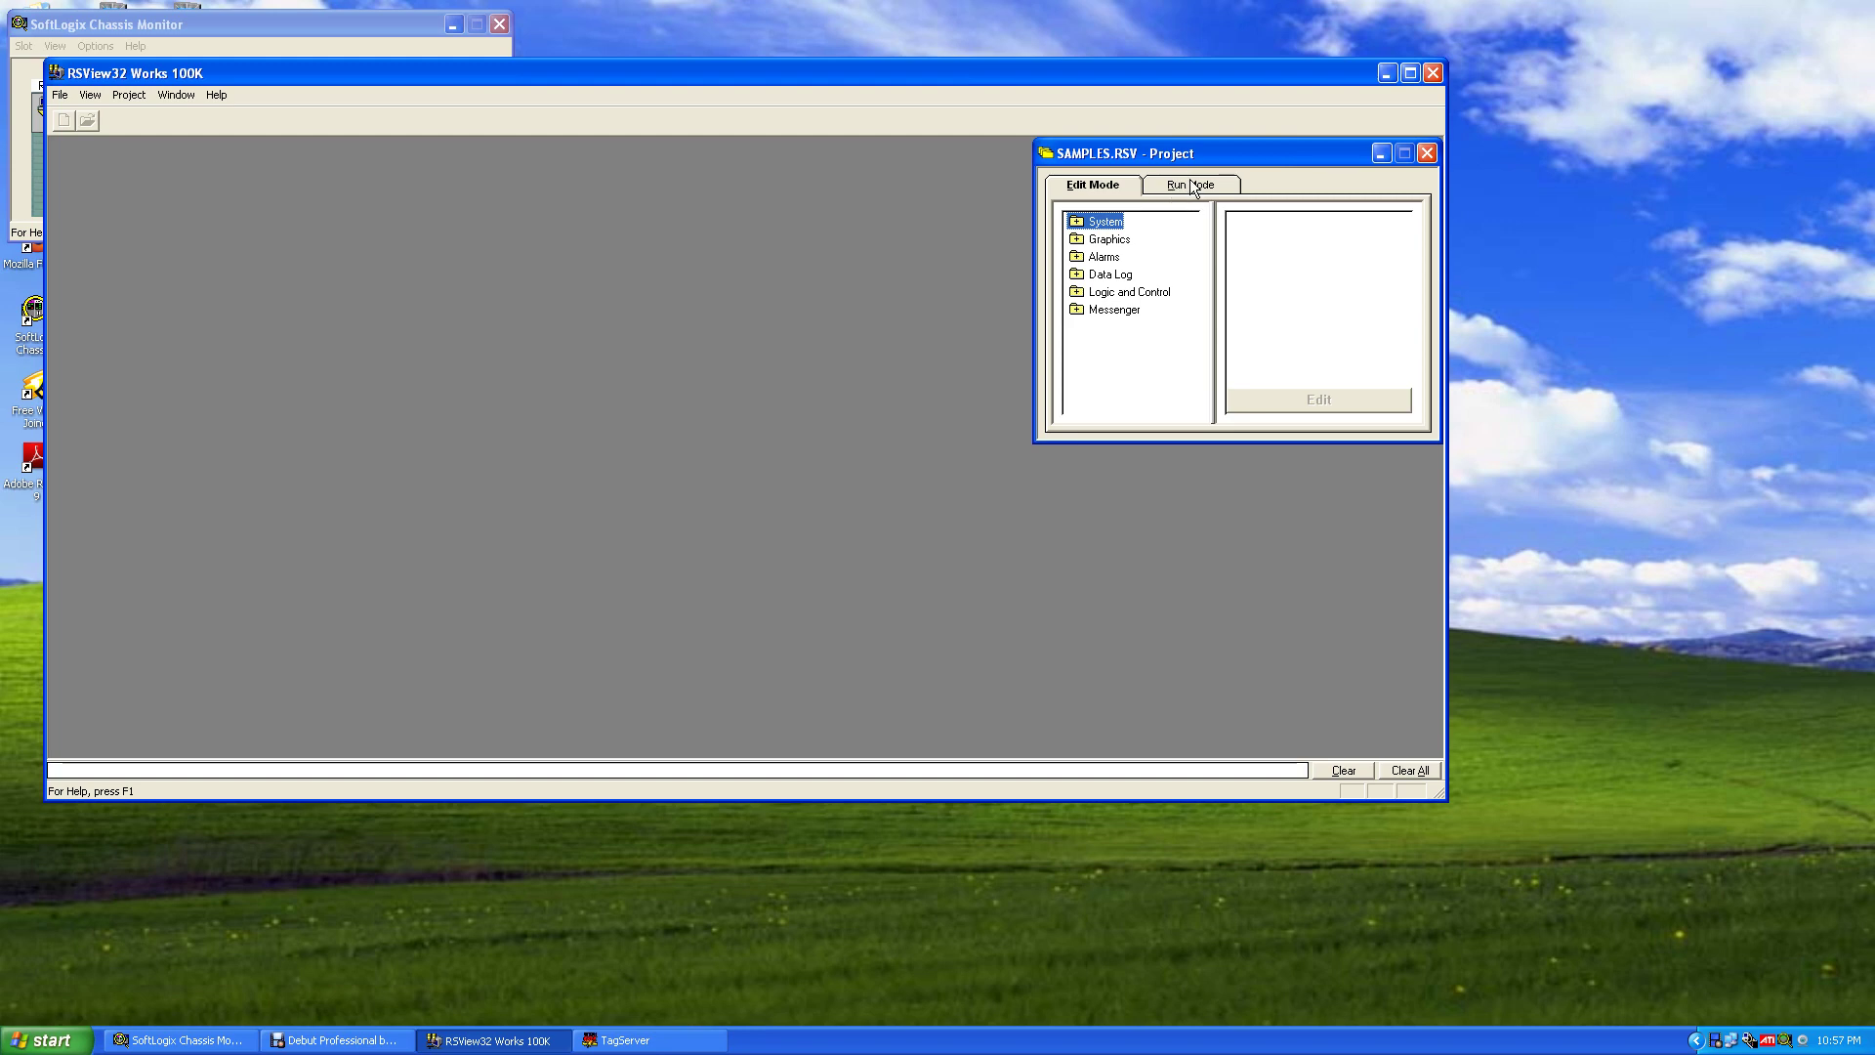
{"action": "left_click", "coordinate": [1192, 188]}
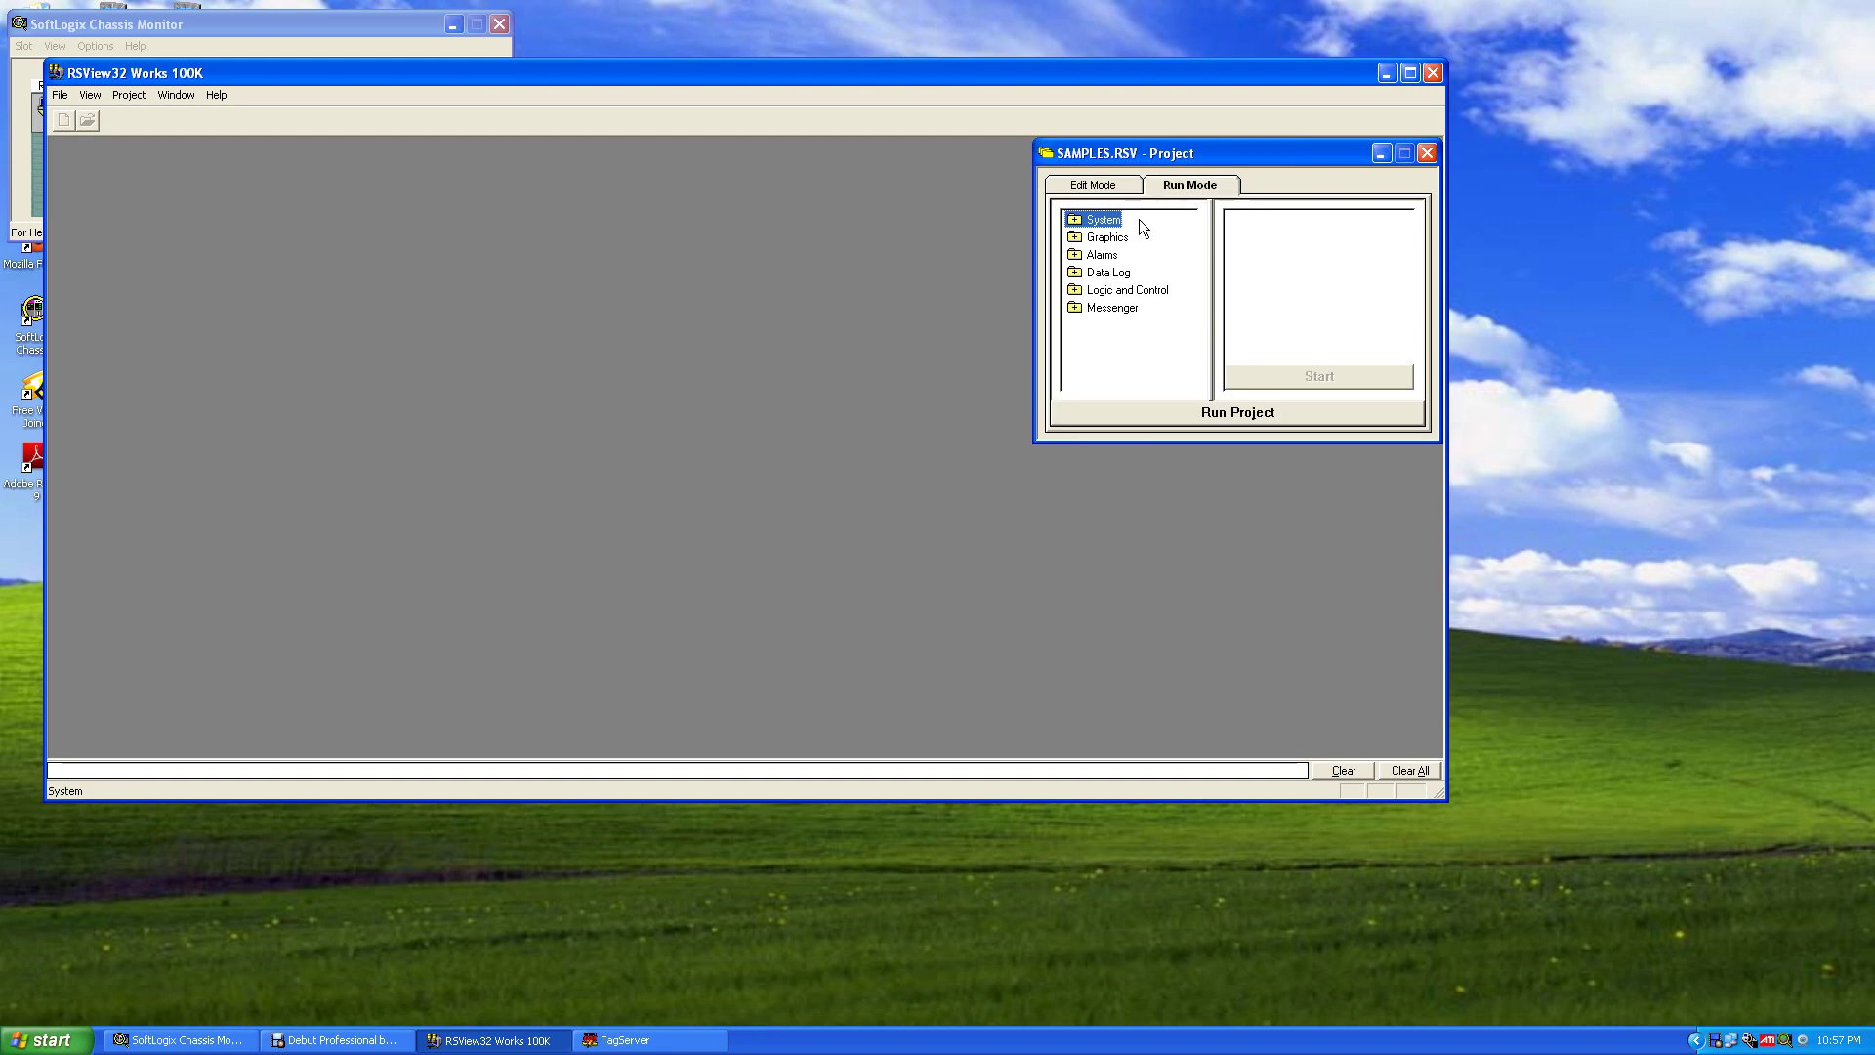
{"action": "left_click", "coordinate": [1244, 418]}
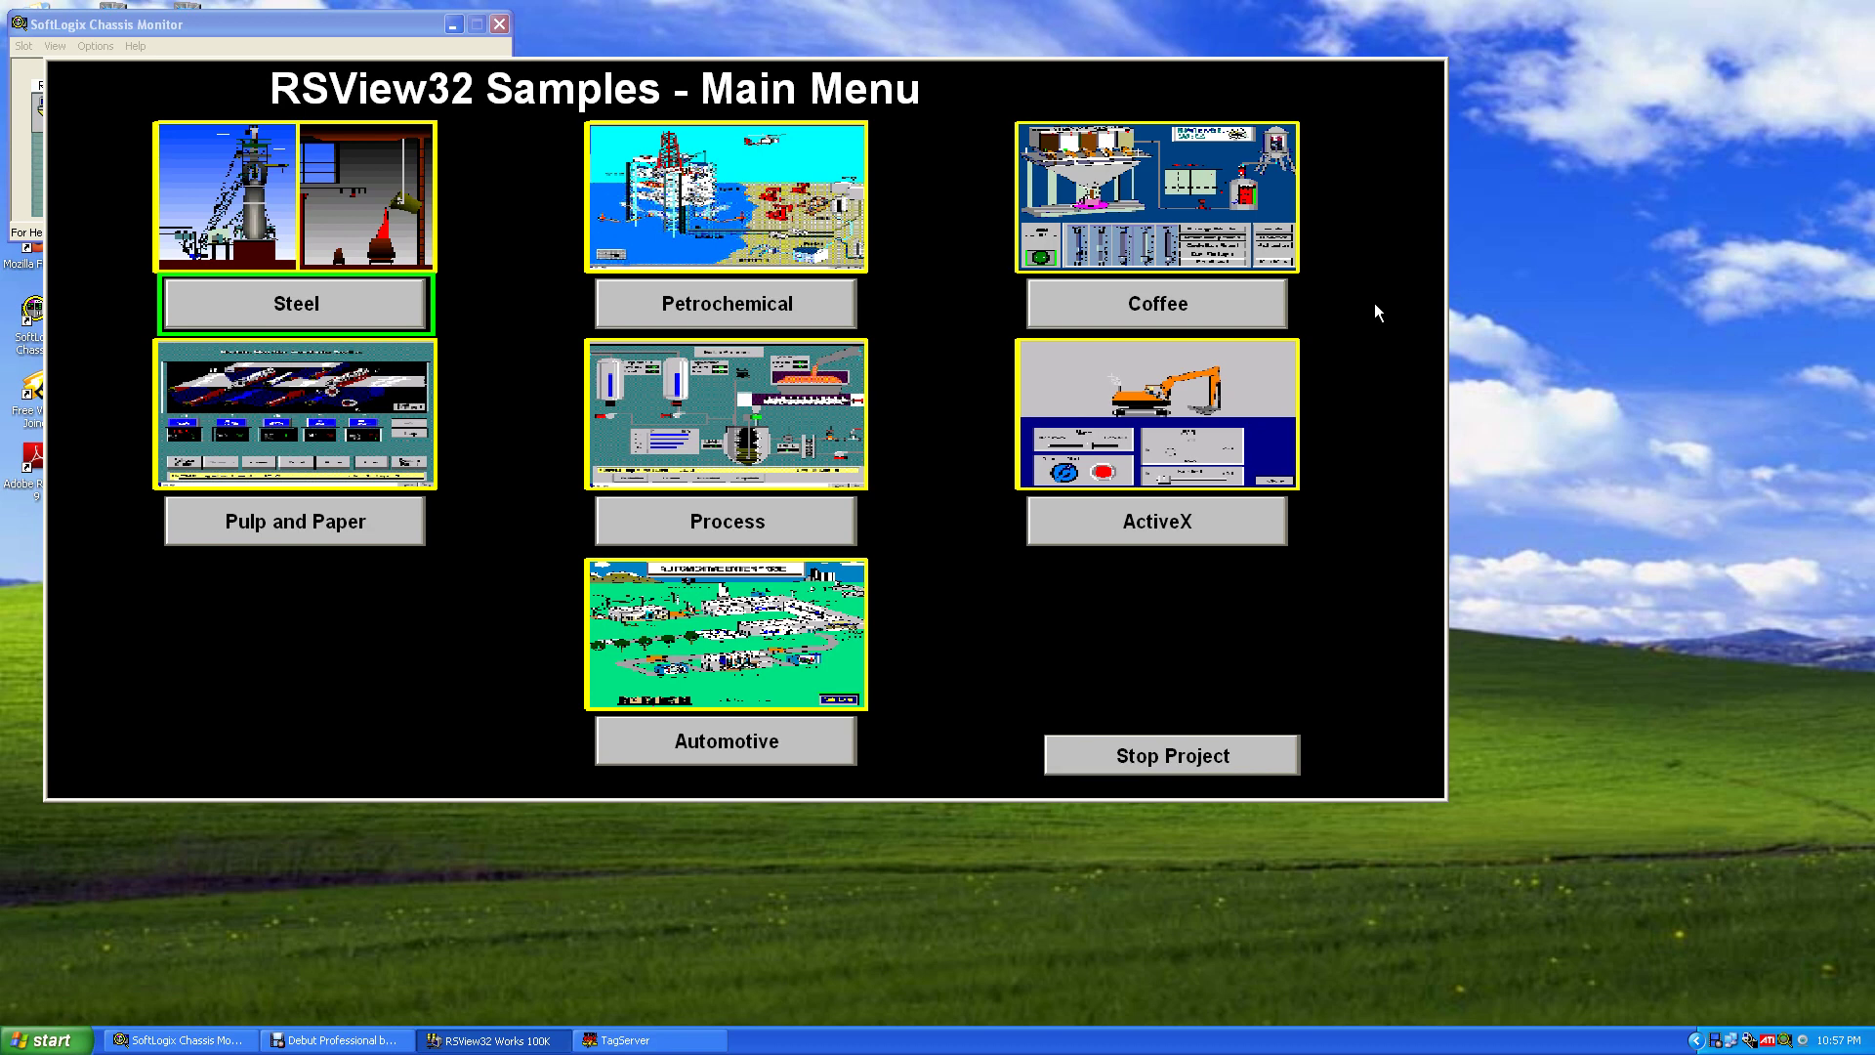
Open the Process sample from the samples main menu and display its historical trend.
{"action": "left_click", "coordinate": [750, 539]}
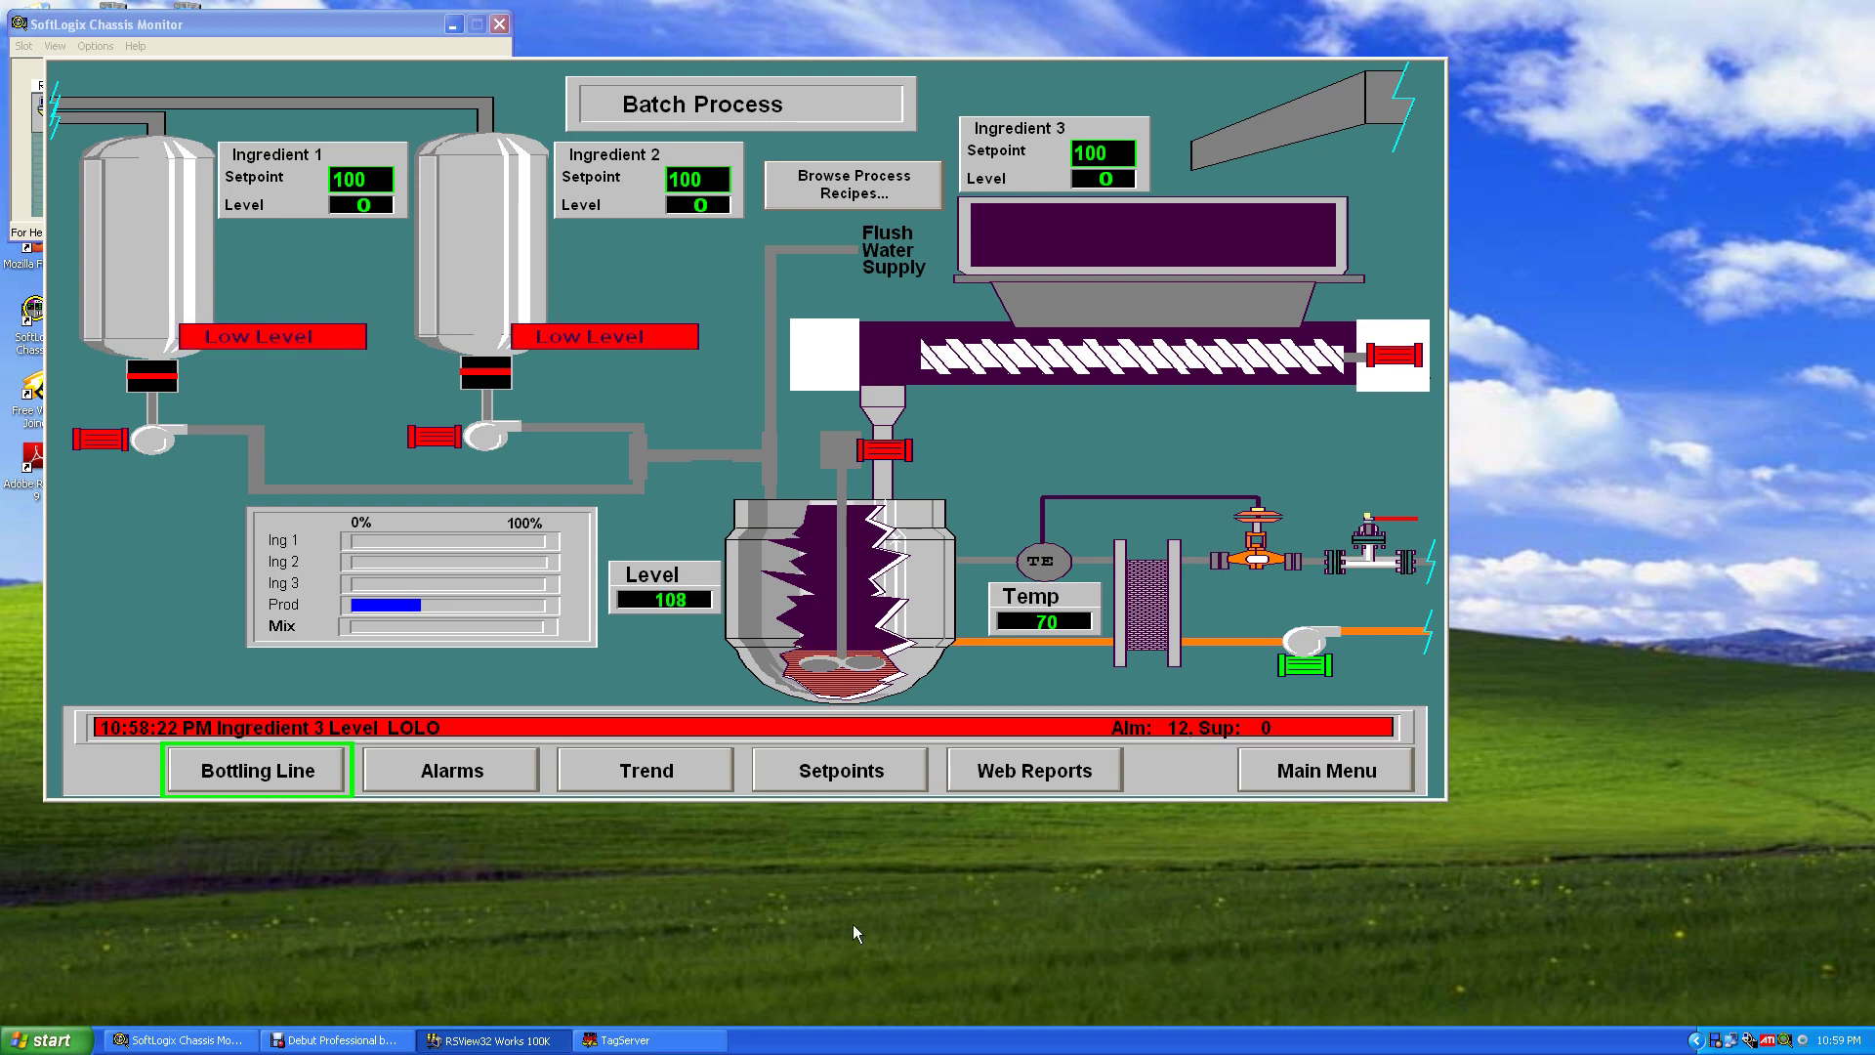
{"action": "left_click", "coordinate": [681, 787]}
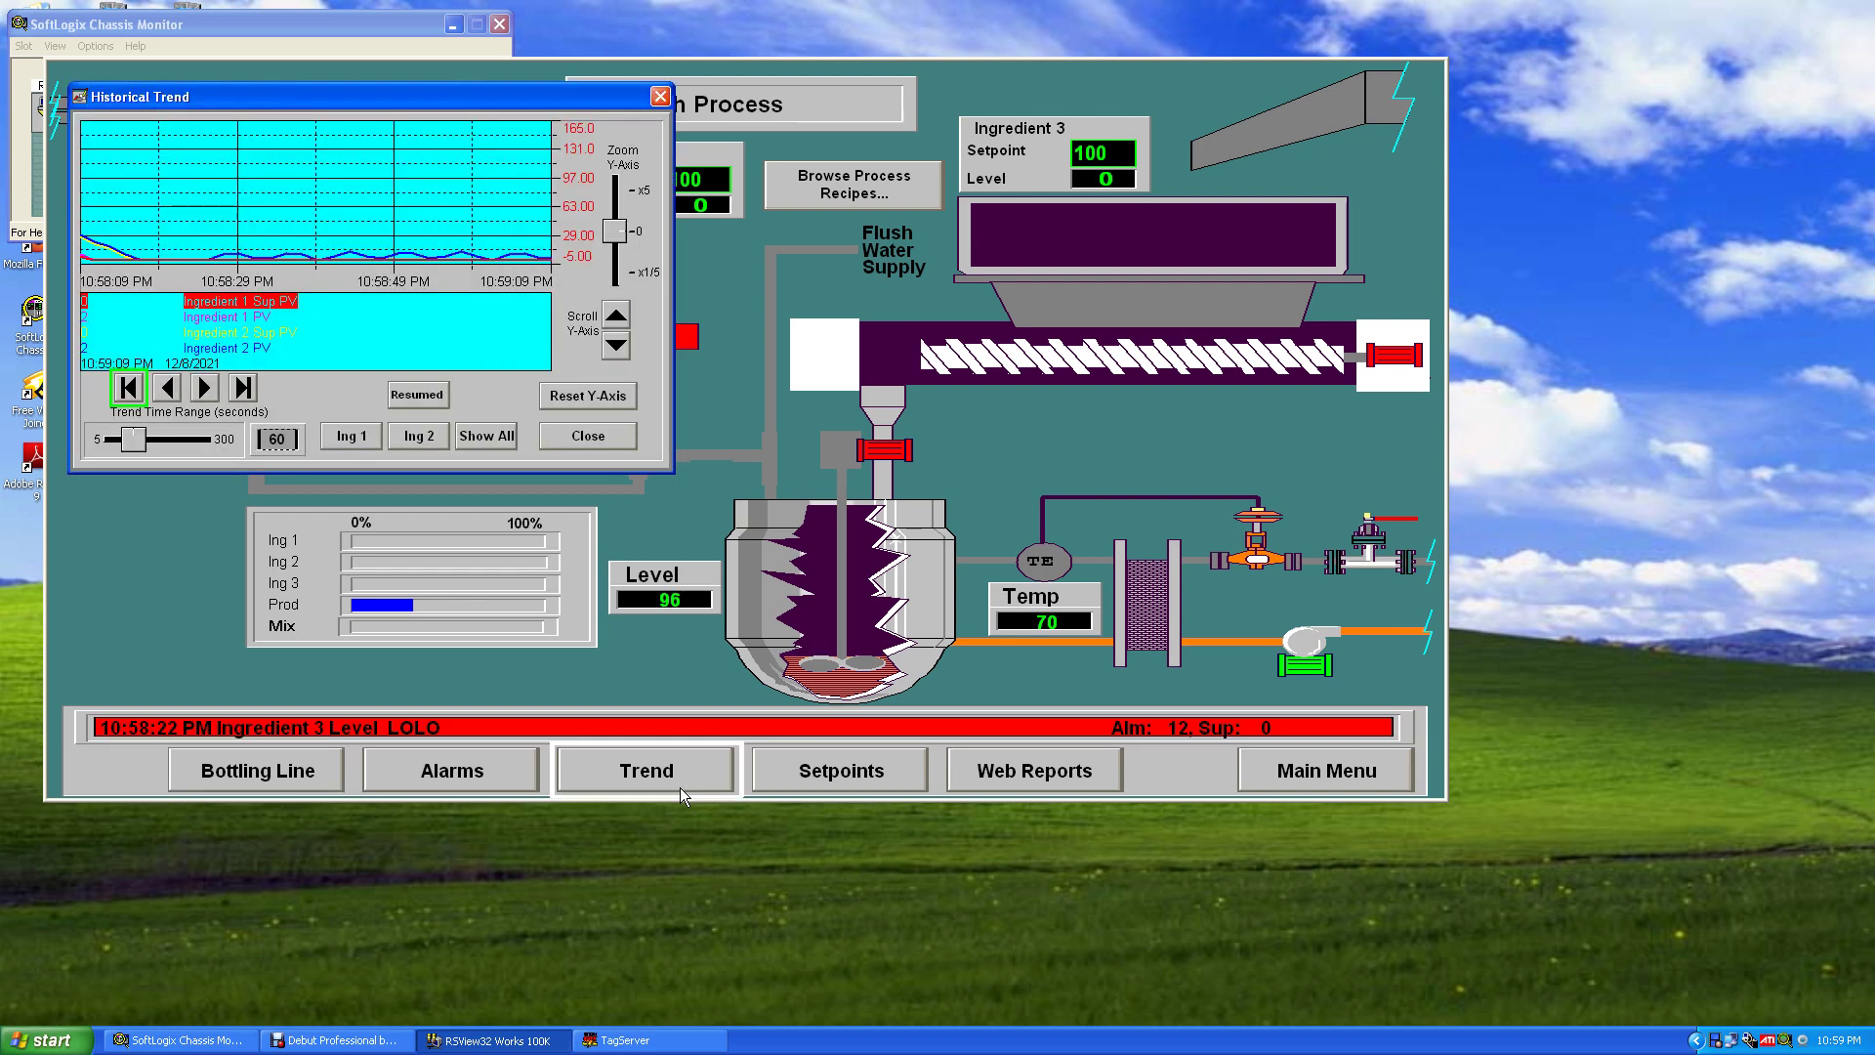